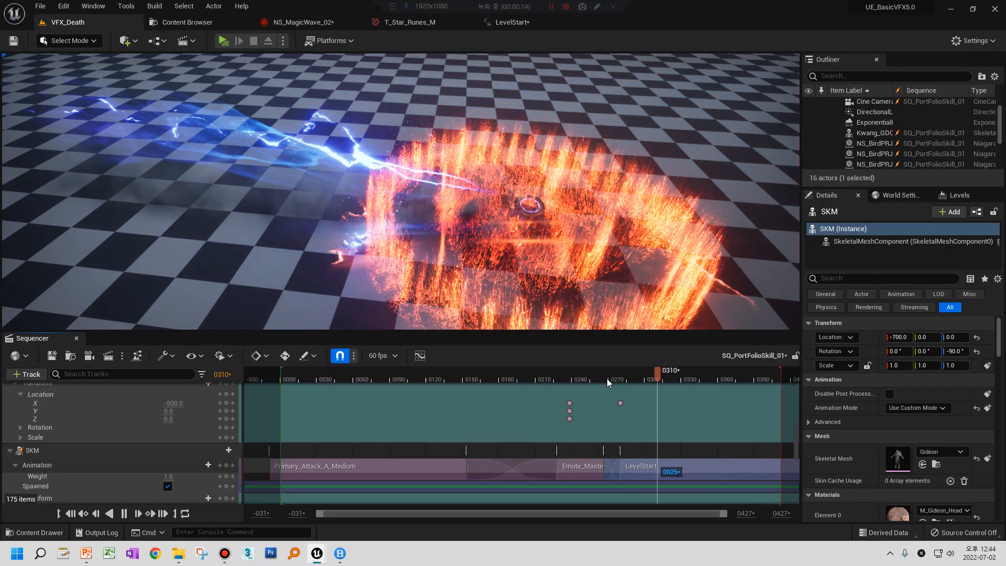
Set the Location X keyframe of the Kwang_GDC character at frame 280 to -430
mouse_move(607, 378)
left_mouse_down()
mouse_move(587, 378)
mouse_move(615, 384)
left_mouse_up()
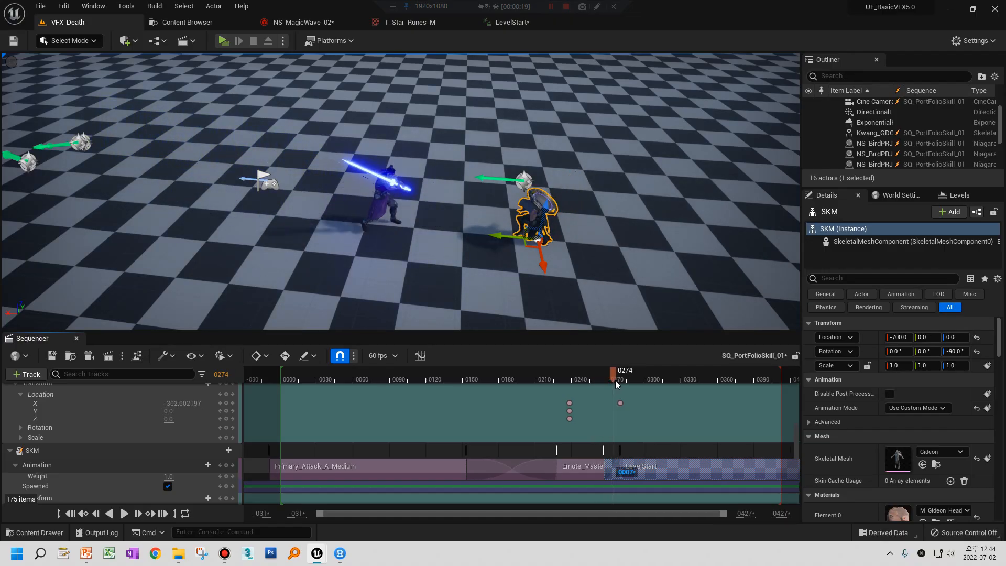
left_click(391, 195)
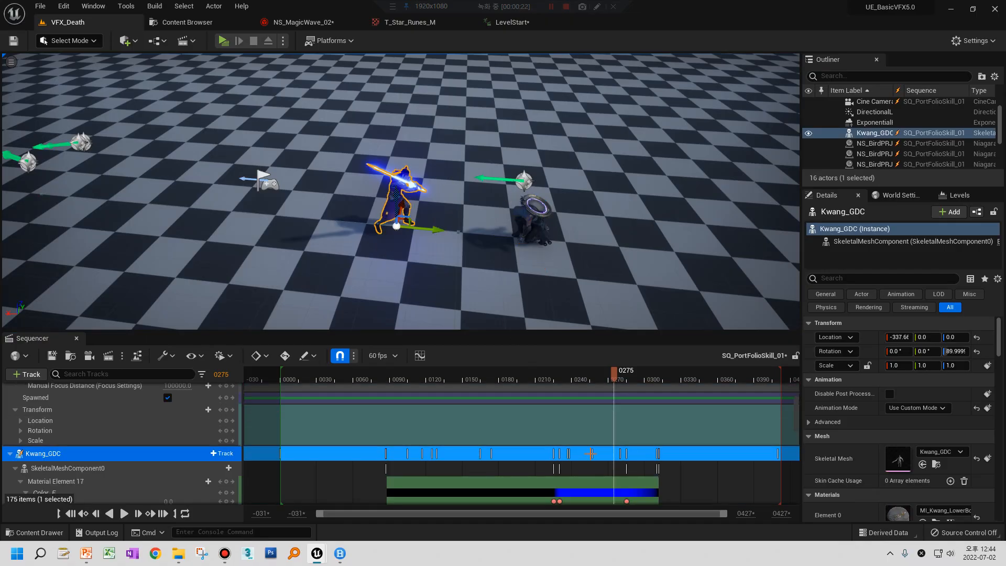
left_click_drag(801, 414, 791, 466)
scroll(65, 454, "up", 5)
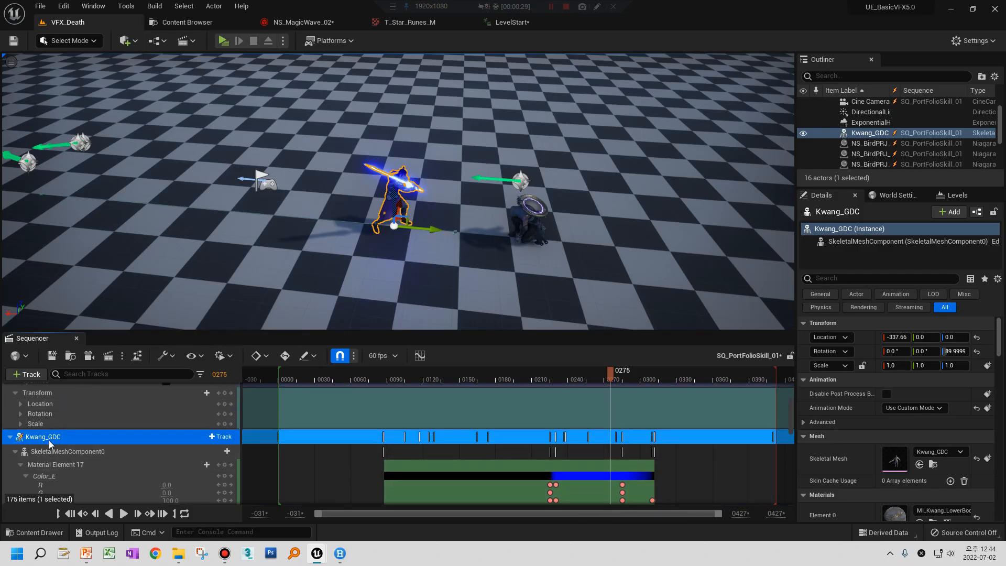
scroll(49, 444, "down", 3)
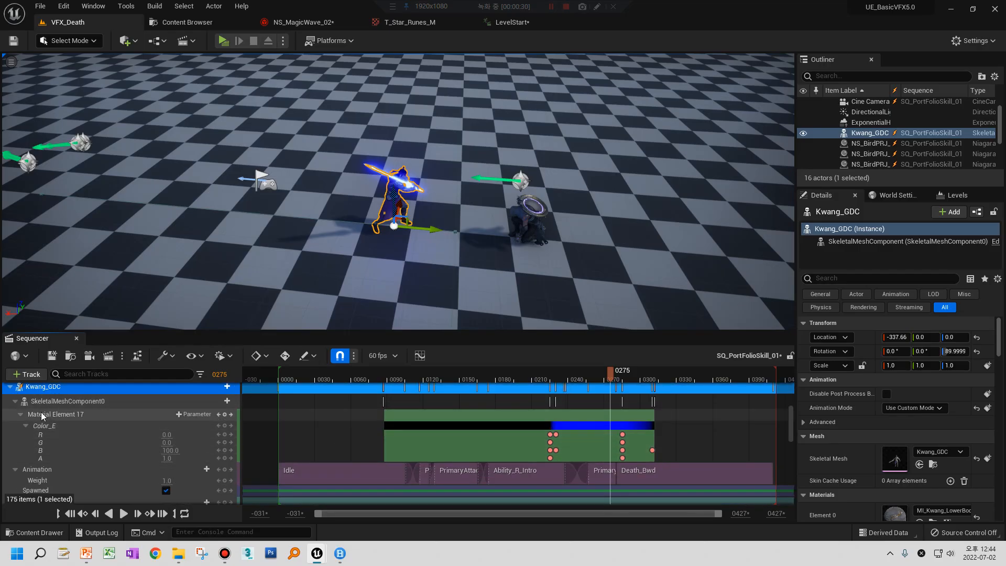
scroll(26, 473, "down", 2)
scroll(27, 473, "down", 3)
left_click(41, 429)
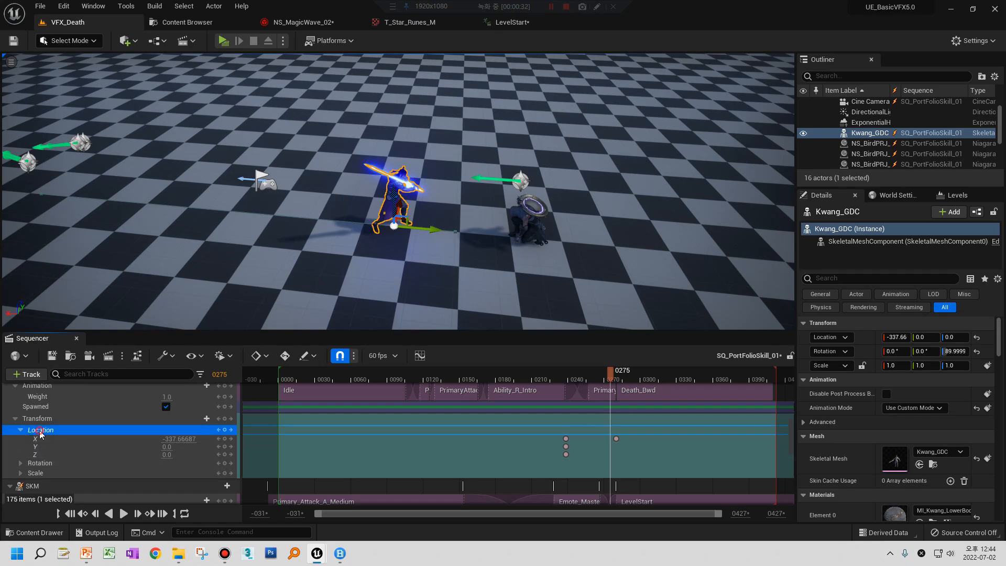
left_click(616, 439)
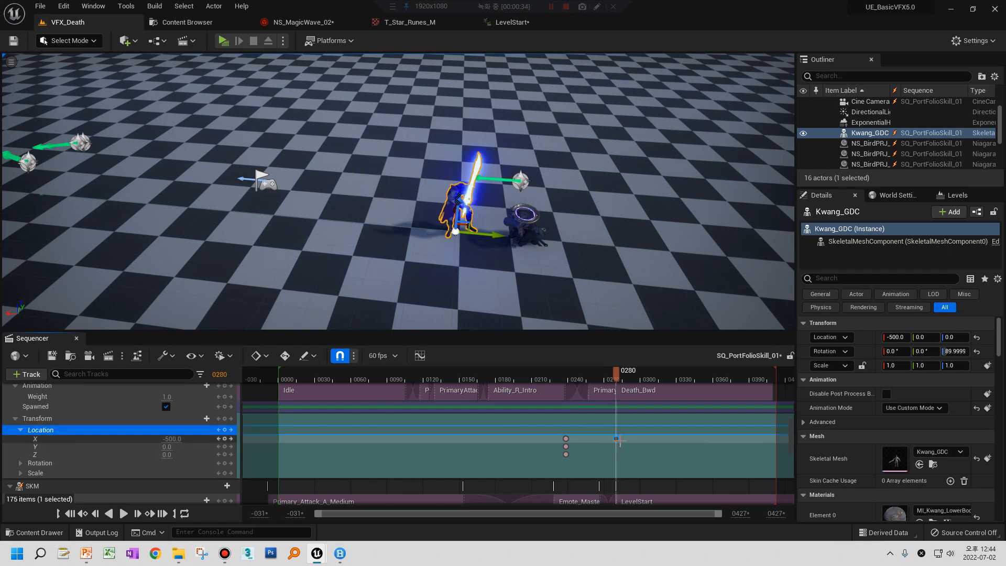
left_click_drag(551, 375, 615, 394)
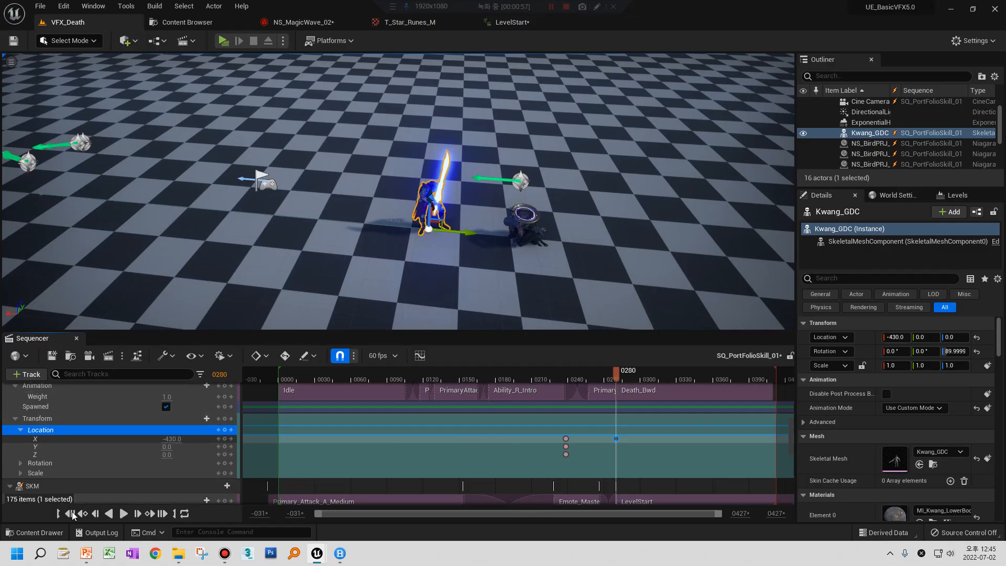
Play the sequence from its start and scrub between about frames 275 and 294 to check Kwang_GDC's new position
left_click(70, 514)
left_click(124, 513)
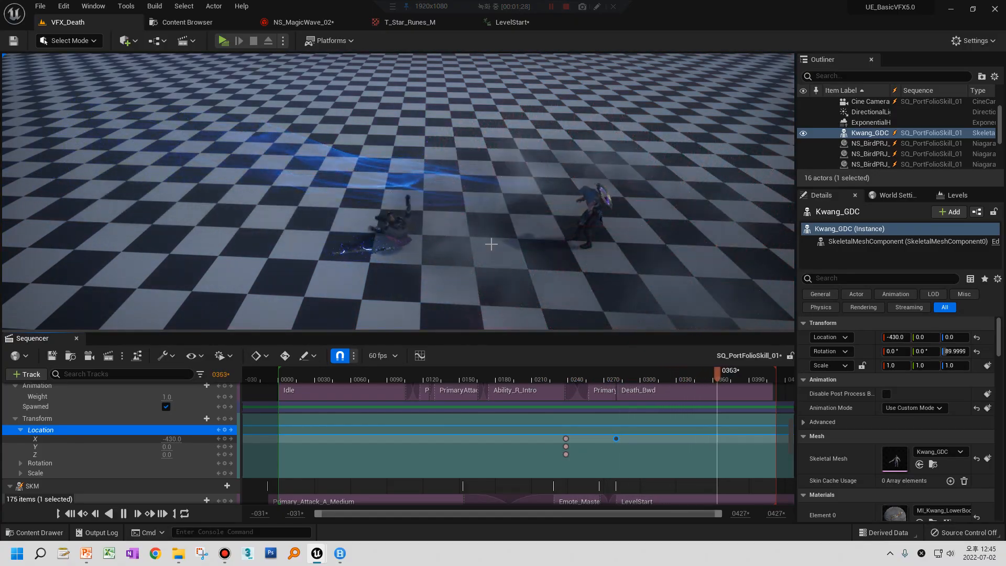
left_click_drag(565, 375, 611, 377)
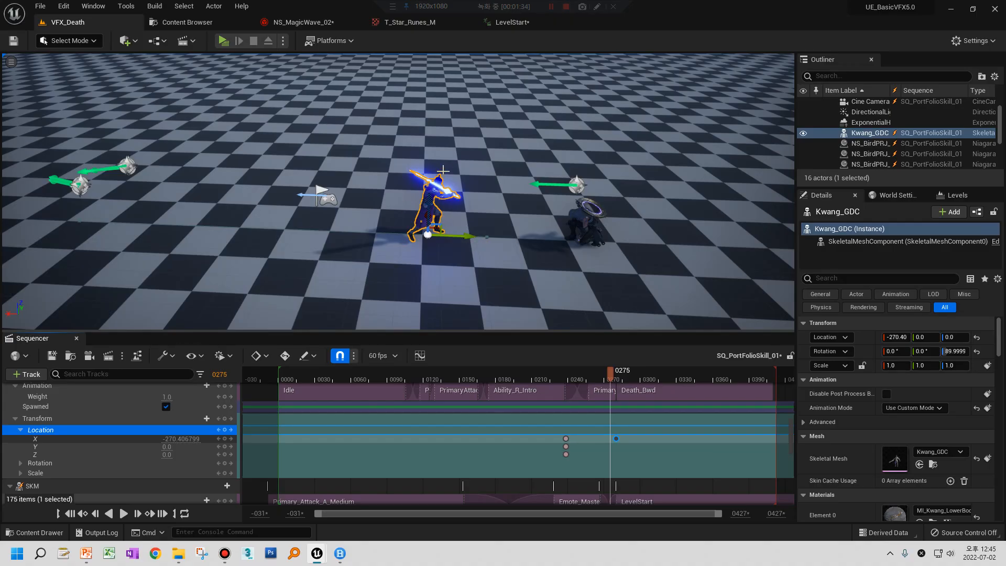
left_click_drag(601, 379, 666, 389)
left_click_drag(743, 396, 630, 387)
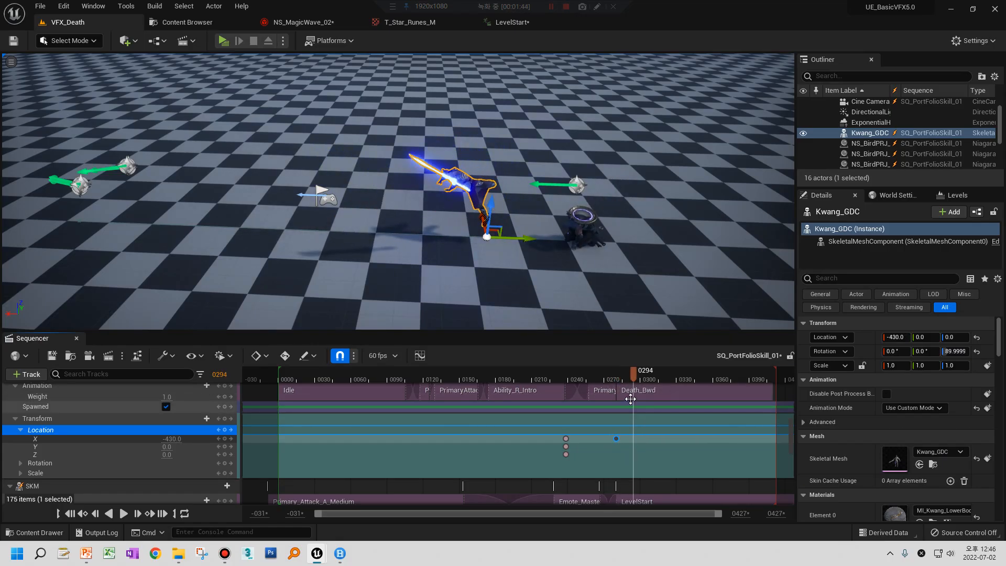
Select Kwang_GDC's Death_Bwd animation section, view the two characters up close and replay the sequence from the start
scroll(634, 387, "up", 2)
left_click(640, 427)
right_click_drag(565, 265, 576, 285)
key("w")
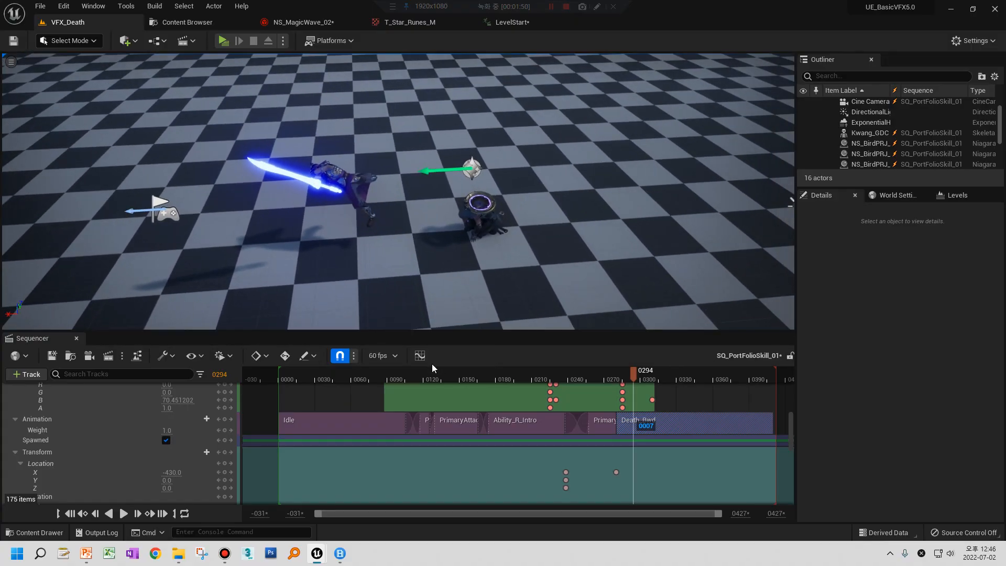
left_click(70, 513)
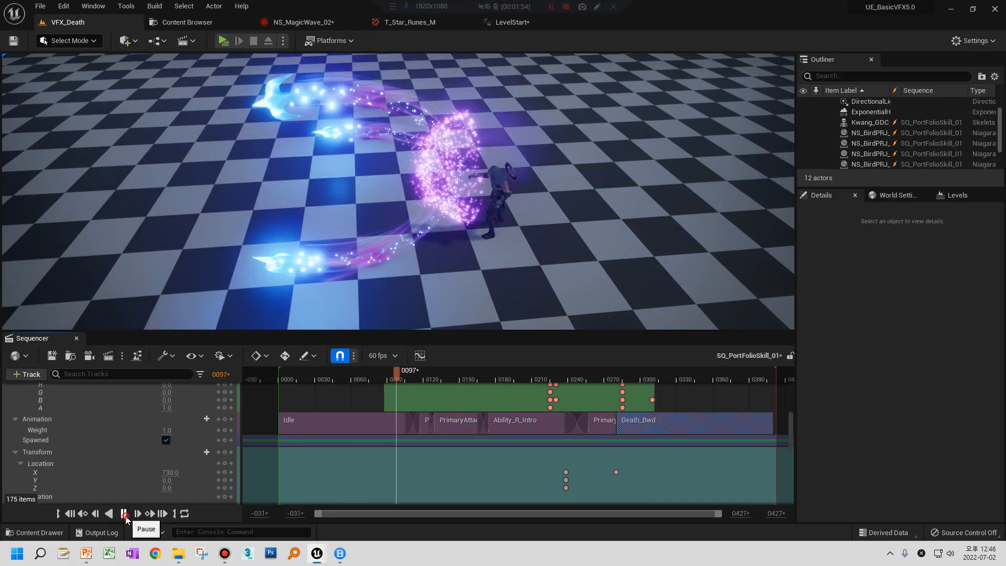
left_click(124, 513)
Move the playback range start to the Location keyframes just before frame 240, replay from there and select the Death_Bwd section at frame 290
mouse_move(279, 379)
left_mouse_down()
mouse_move(594, 383)
mouse_move(564, 384)
left_mouse_up()
key("space")
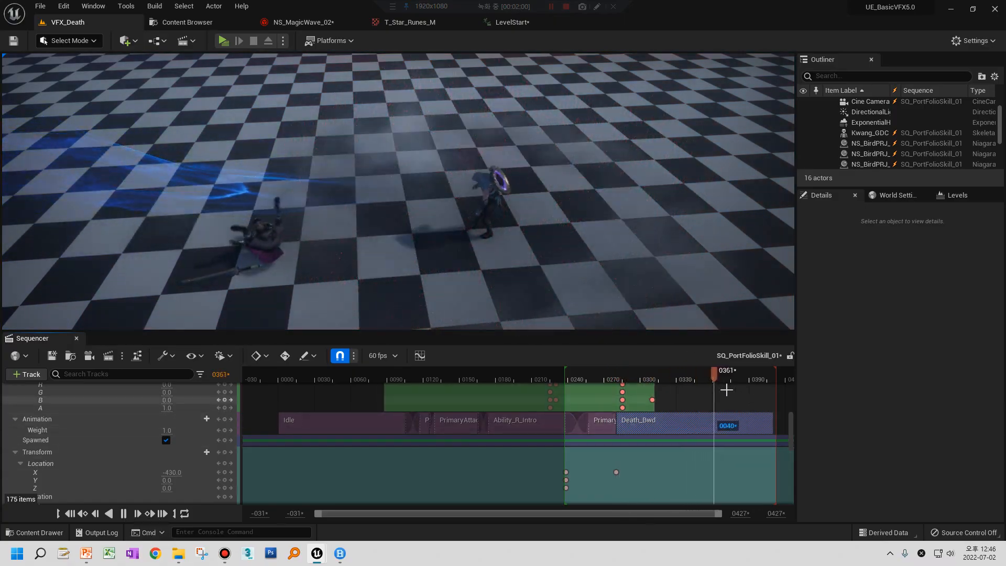
left_click(629, 377)
left_click(644, 423)
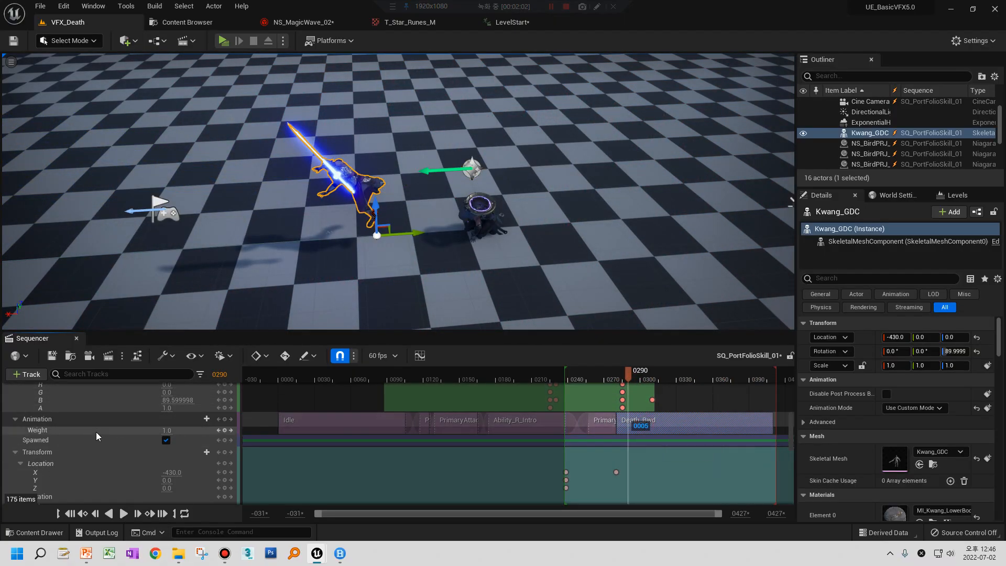
Collapse Kwang_GDC's Material Element 17 track and look over the character and camera tracks
scroll(97, 432, "up", 1)
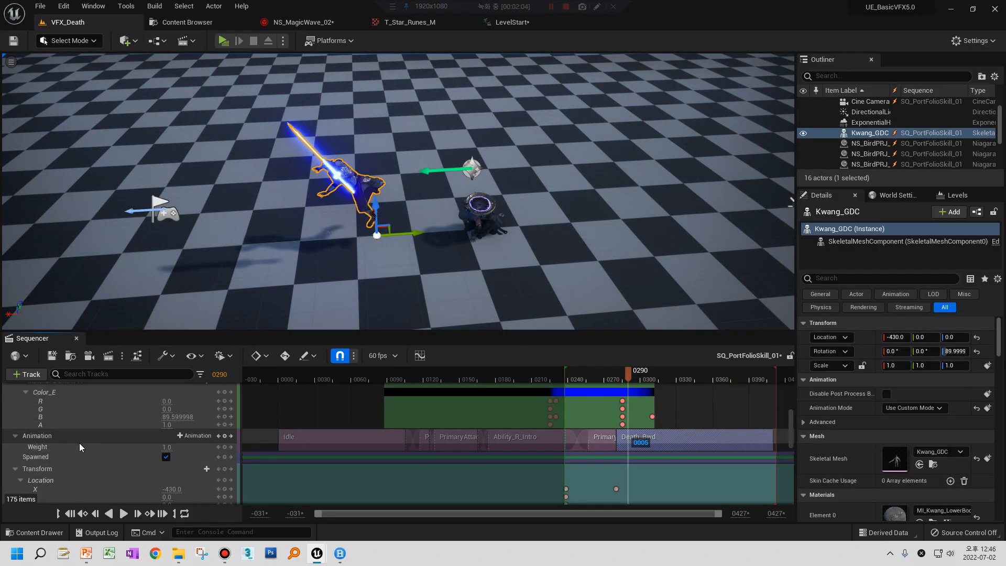
scroll(80, 442, "up", 2)
left_click(60, 420)
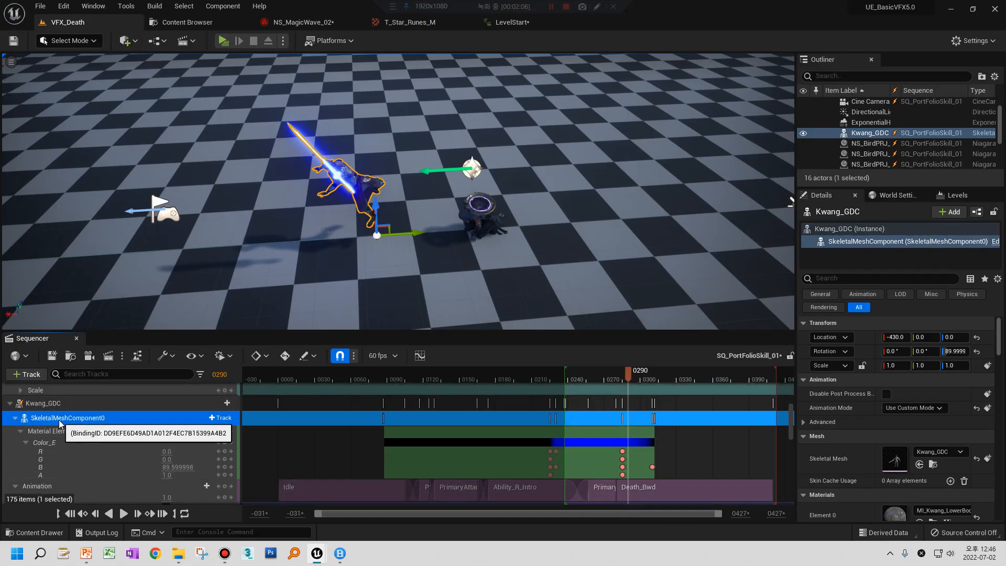
left_click(75, 432)
left_click(21, 431)
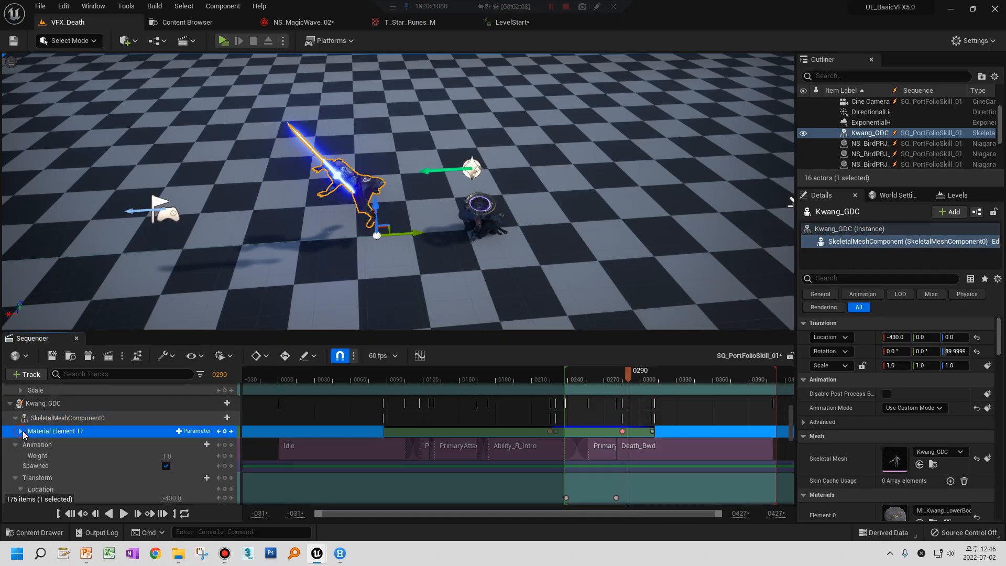
left_click(62, 418)
scroll(65, 429, "up", 5)
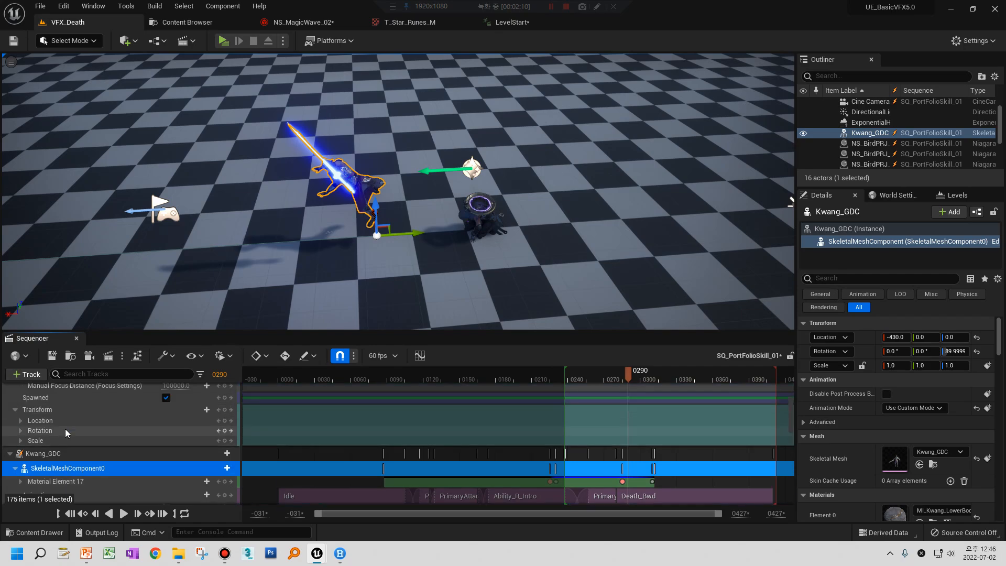
scroll(72, 434, "down", 5)
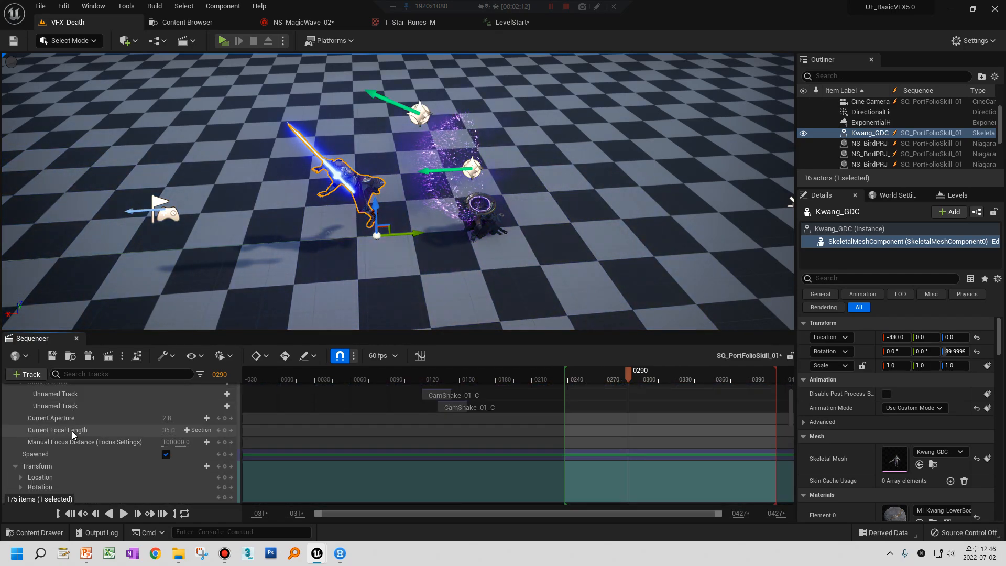
scroll(72, 434, "up", 4)
Save the sequence together with the modified LevelStart and NS_MagicWave_02 assets
left_click(52, 356)
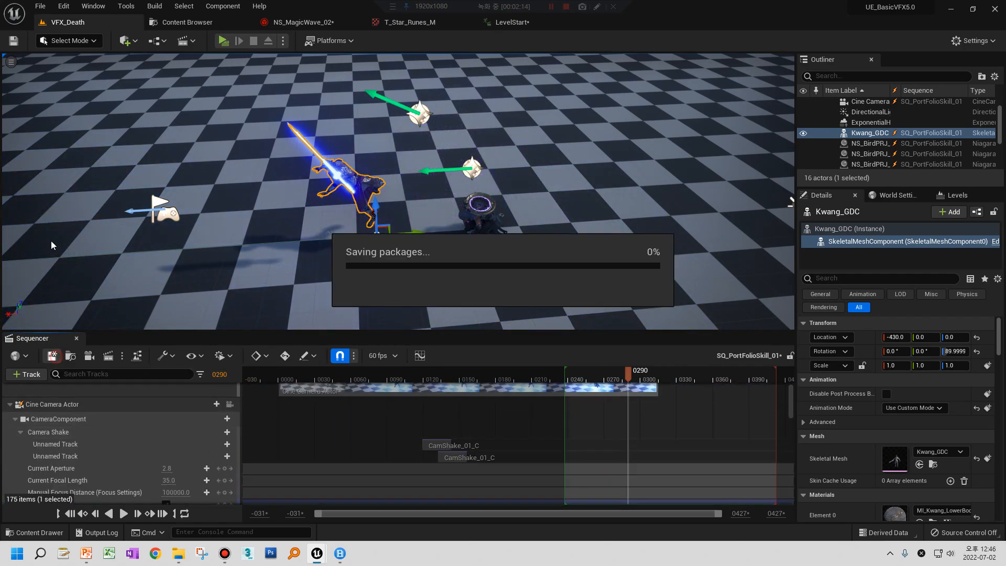
left_click(162, 22)
left_click(103, 40)
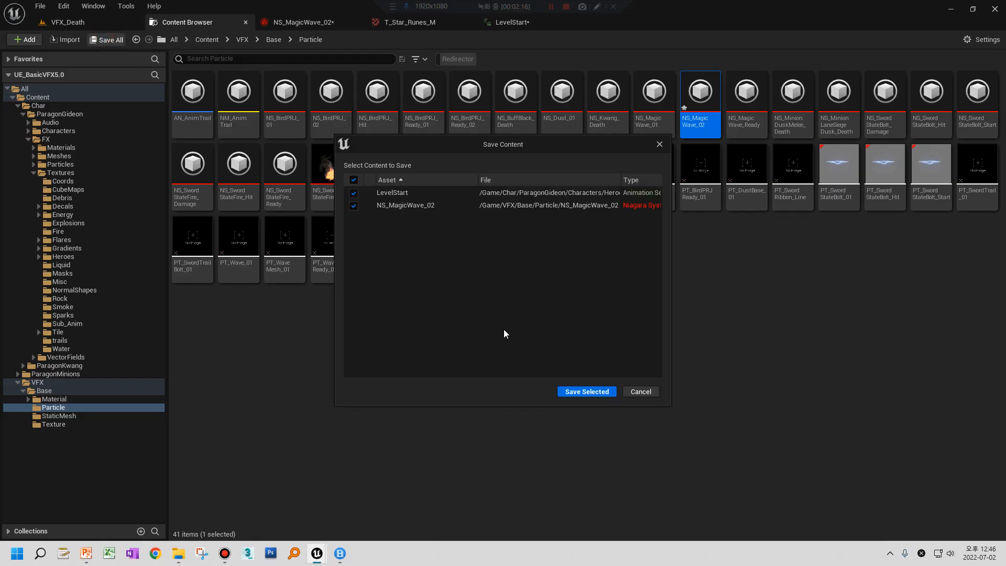
left_click(582, 392)
Close the T_Star_Runes_M, NS_MagicWave_02 and LevelStart asset editors
left_click(406, 21)
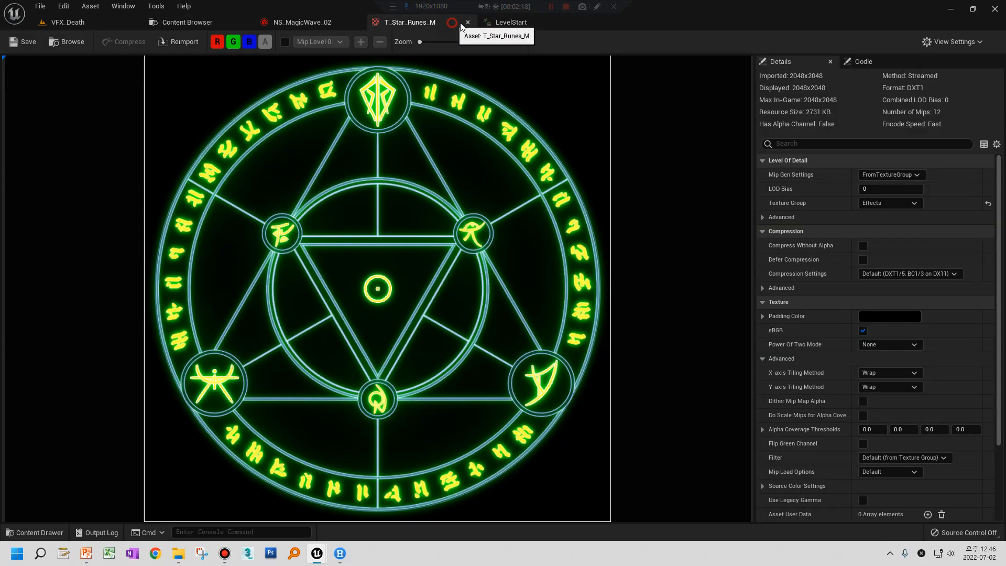
left_click(468, 22)
left_click(356, 22)
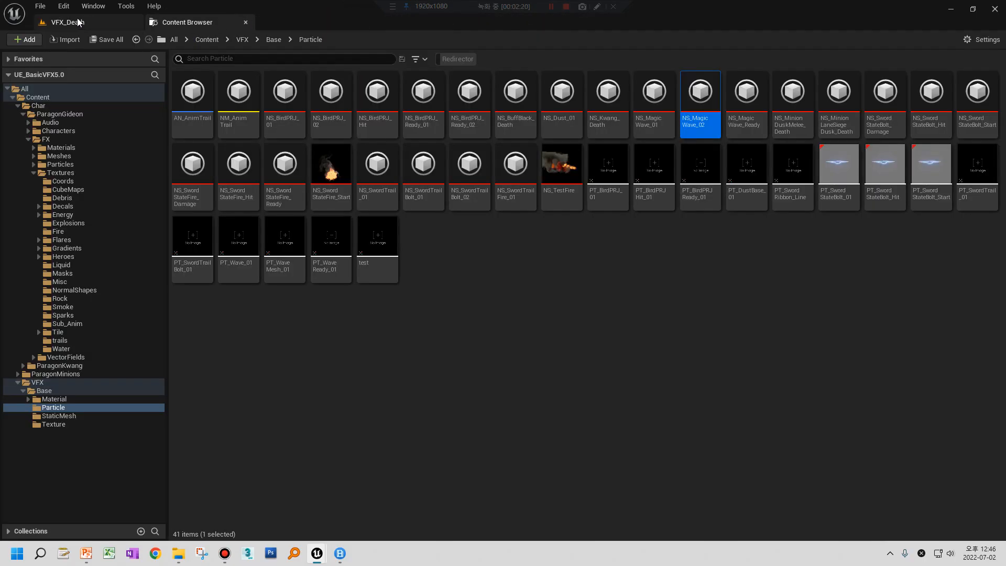
Open the SQ_Death sequence from the VFX content folder
left_click(81, 22)
left_click(184, 24)
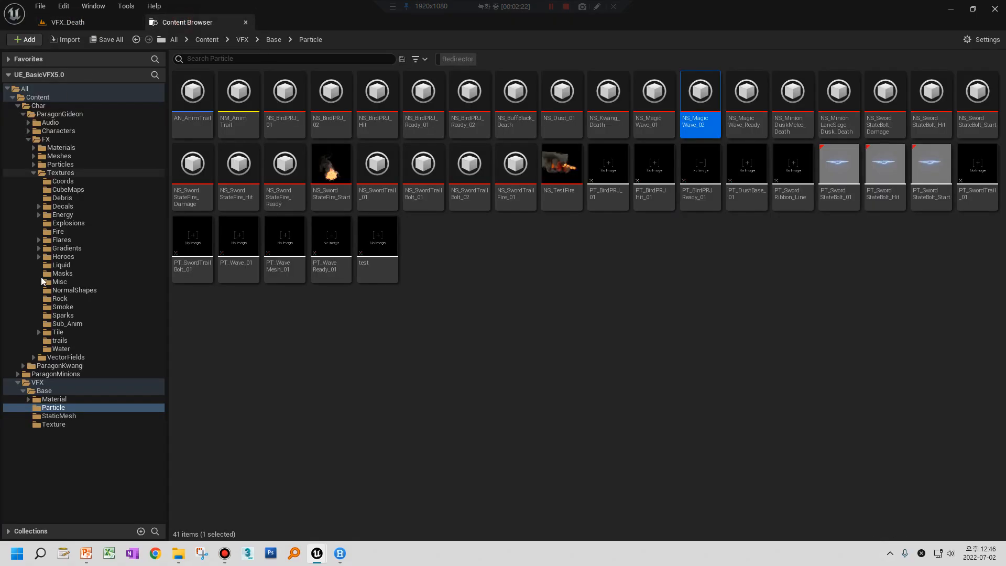
left_click(62, 382)
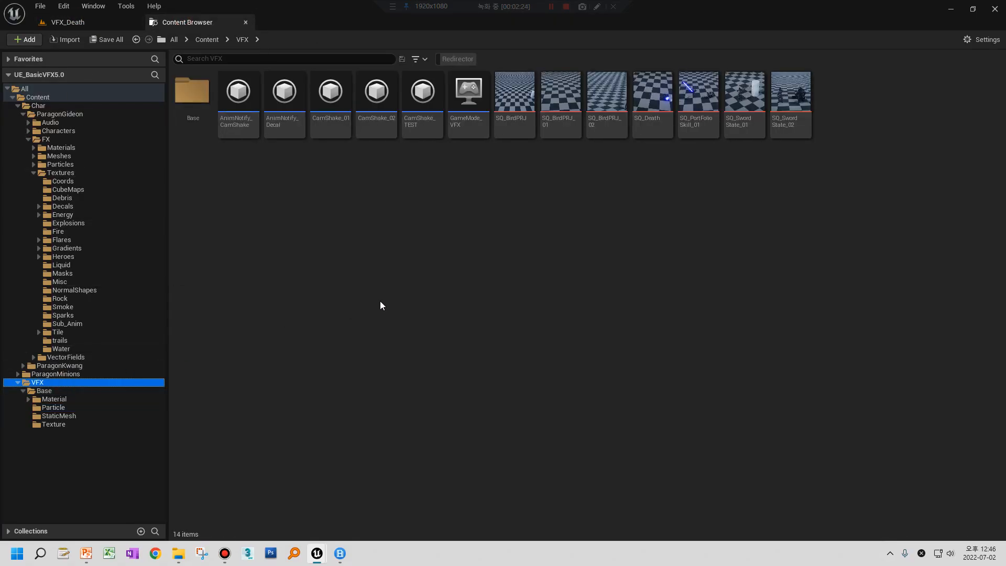
double_click(649, 135)
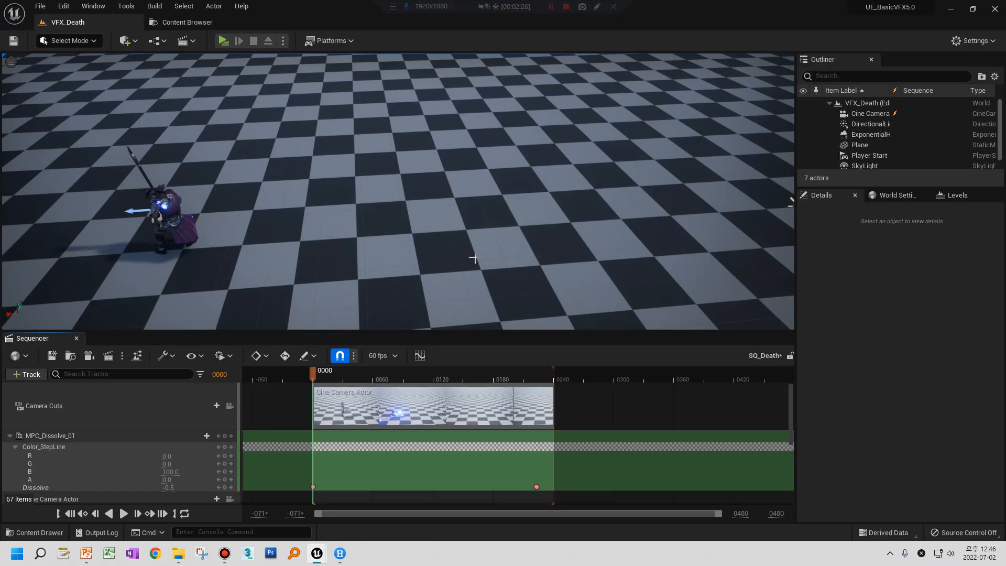
Select the MPC_Dissolve_01 track, play the death sequence and park it at frame 37 to inspect the dissolve effect
right_click_drag(487, 202, 406, 183)
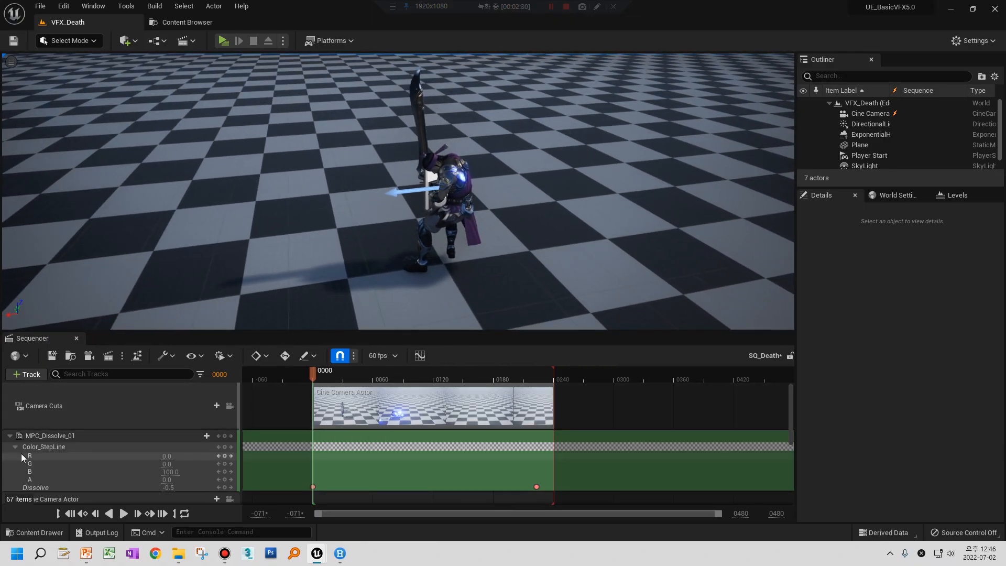
left_click(35, 437)
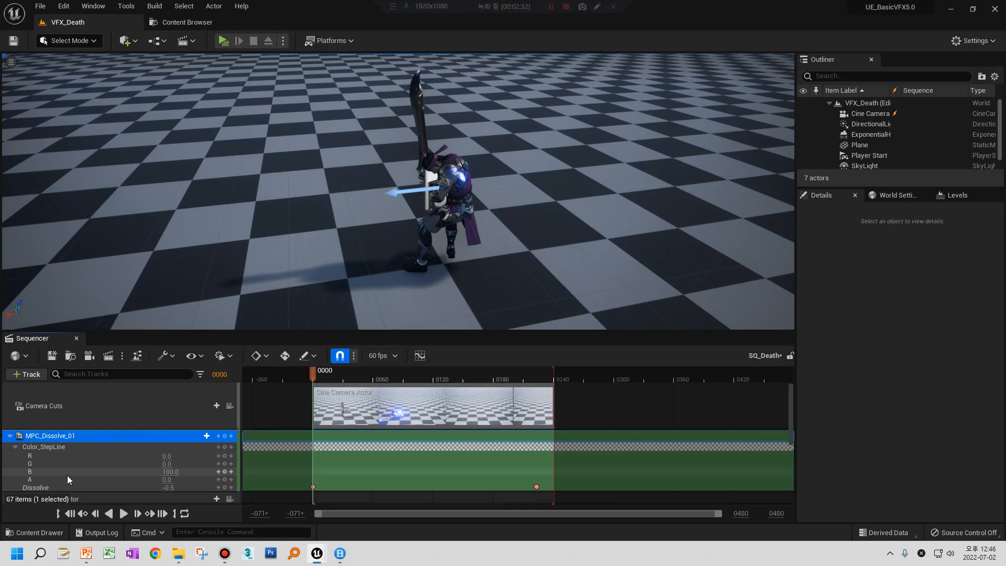
left_click(124, 513)
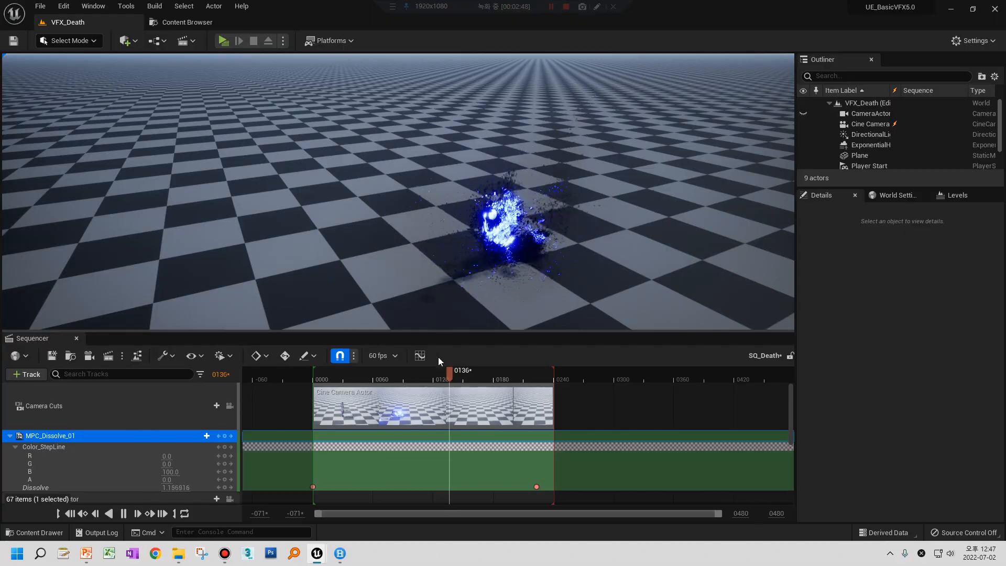
left_click_drag(361, 375, 350, 375)
Examine the MPC_Dissolve_01 Color_StepLine and Dissolve parameters along with the Cine Camera Actor and NS_Kwang_Death tracks
scroll(96, 451, "down", 3)
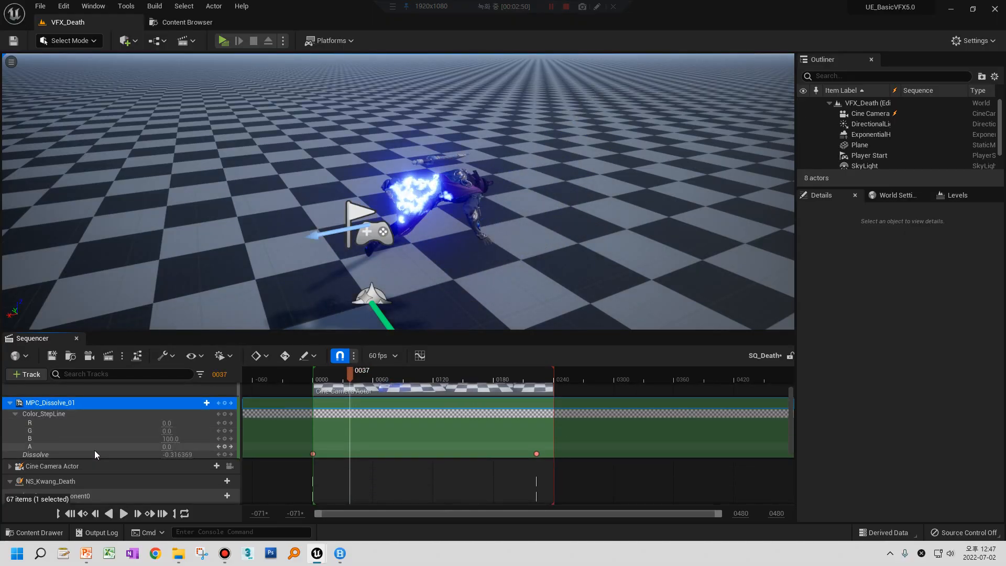
left_click(10, 433)
scroll(42, 445, "down", 4)
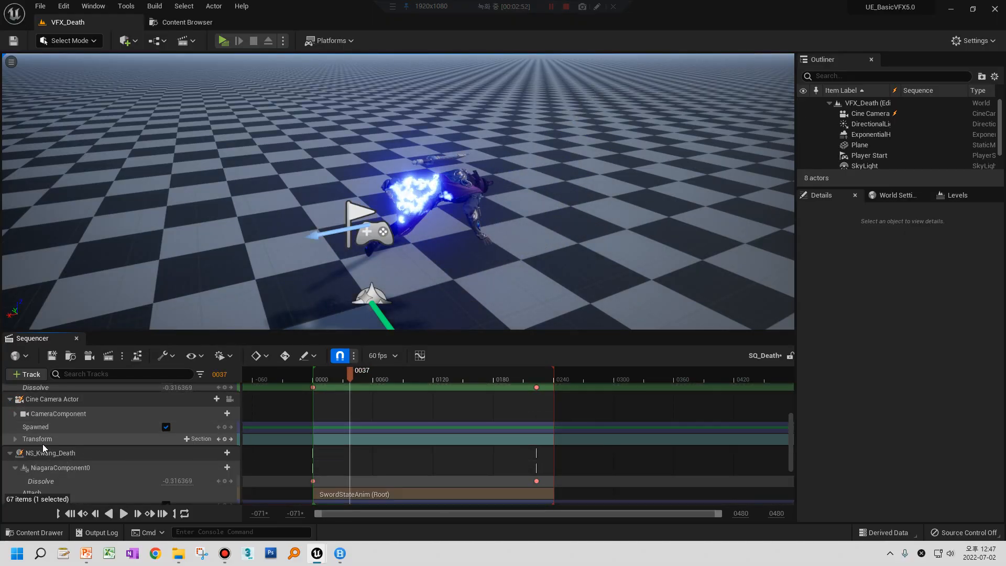
scroll(43, 446, "up", 7)
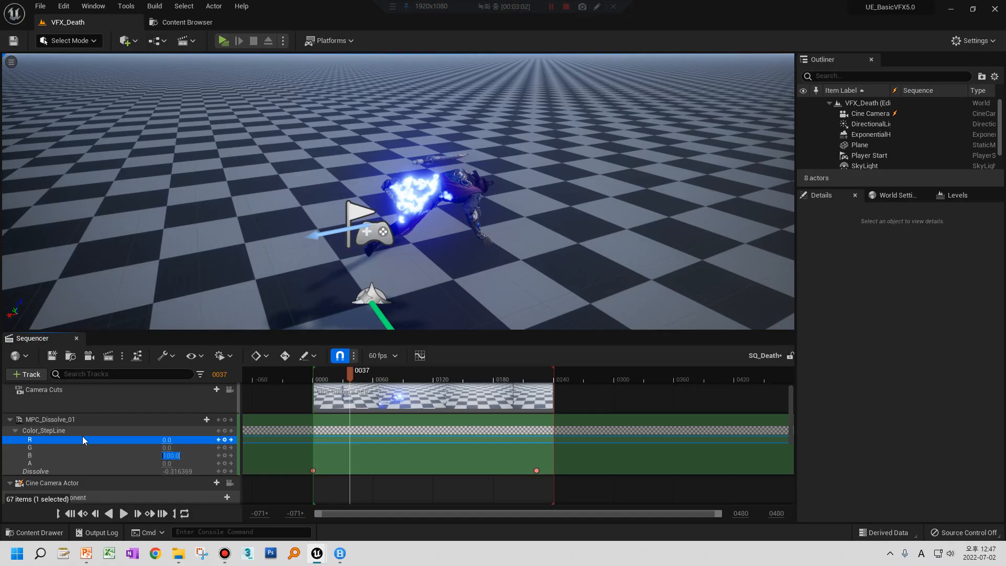
scroll(64, 438, "down", 2)
scroll(65, 439, "down", 4)
scroll(570, 413, "up", 4)
scroll(59, 444, "down", 1)
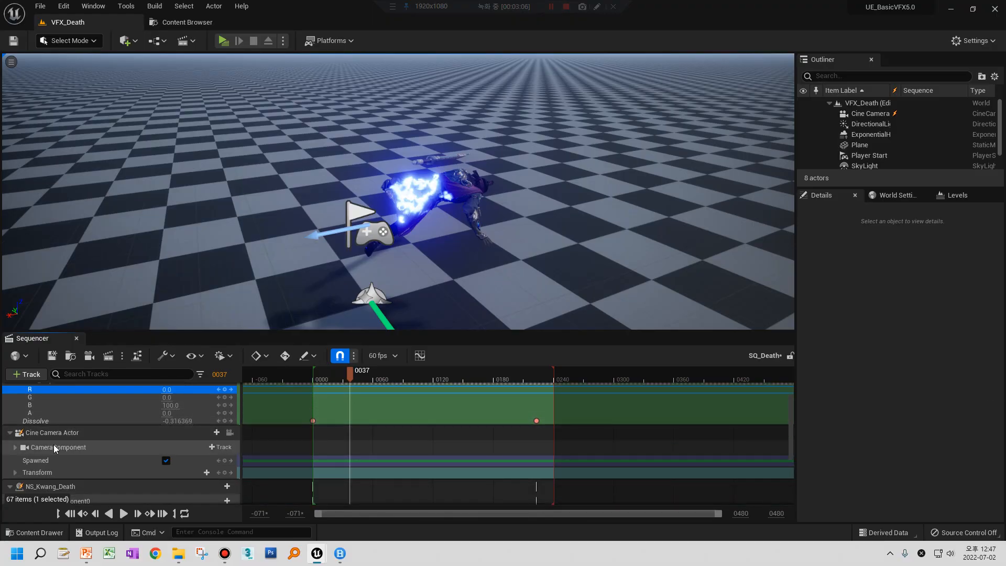
Select the dissolving SwordStateAnim character and open its MI_Kwang_LowerBody material instance
scroll(63, 435, "up", 3)
left_click(419, 202)
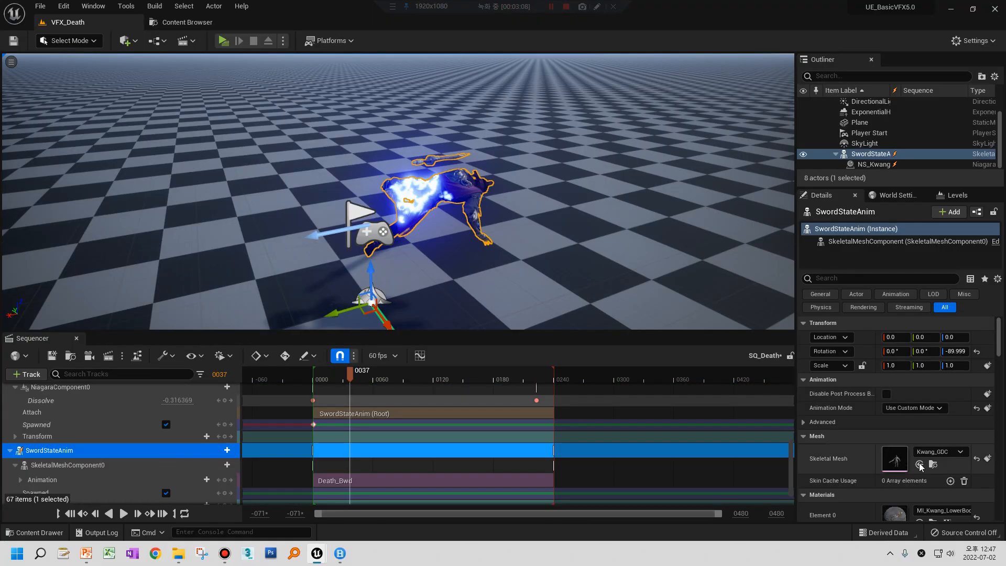
double_click(895, 513)
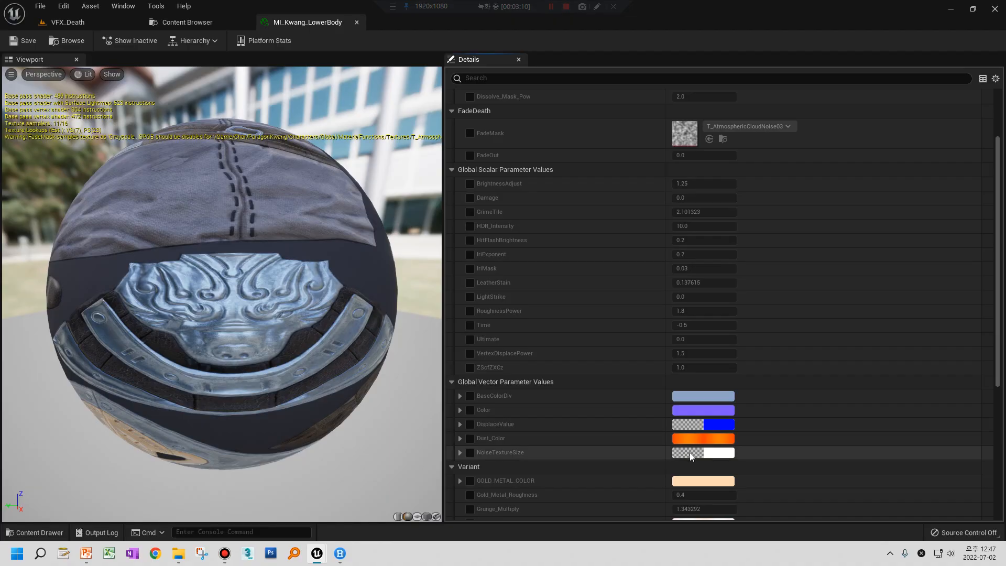
Open the parent material M_Kwang_LowerBody and, from its graph, the MF_Dissolve_Cha material function
scroll(690, 455, "down", 5)
double_click(681, 416)
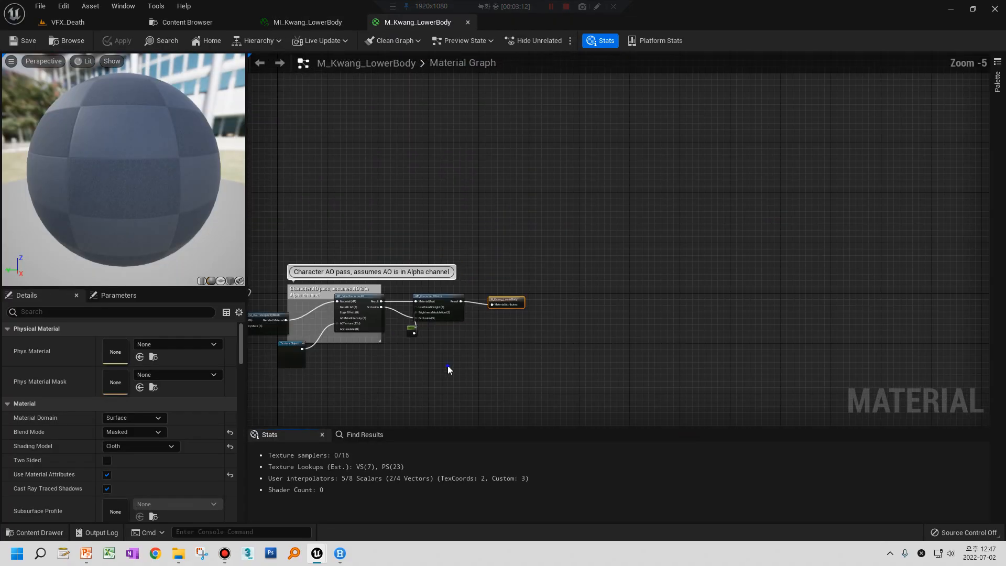
right_click_drag(448, 370, 721, 330)
scroll(559, 328, "up", 5)
right_click_drag(390, 241, 521, 293)
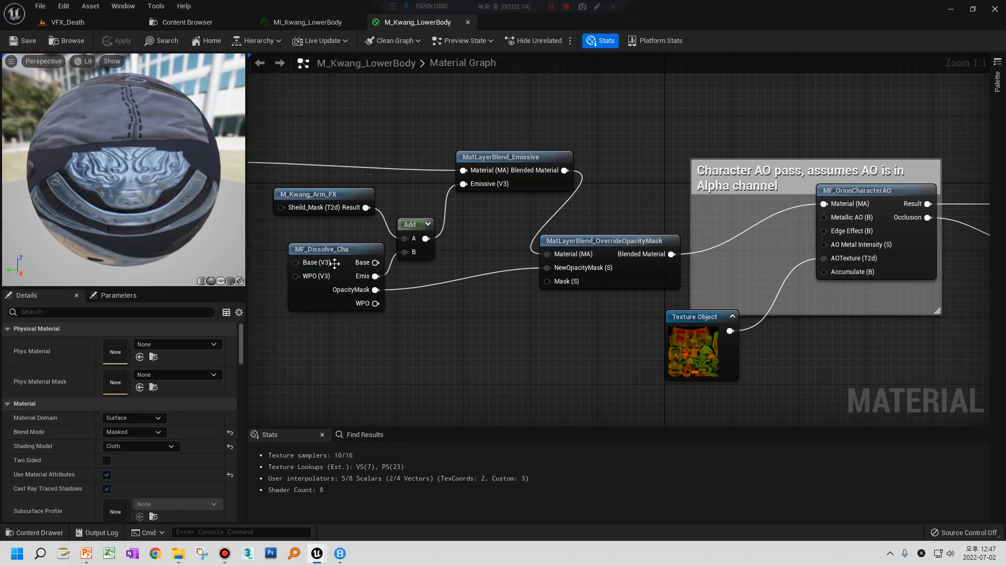
double_click(337, 265)
Inspect the Color_StepLine collection parameter node in MF_Dissolve_Cha and open its MPC_Dissolve_01 parameter collection
right_click_drag(339, 343, 623, 208)
scroll(564, 308, "down", 1)
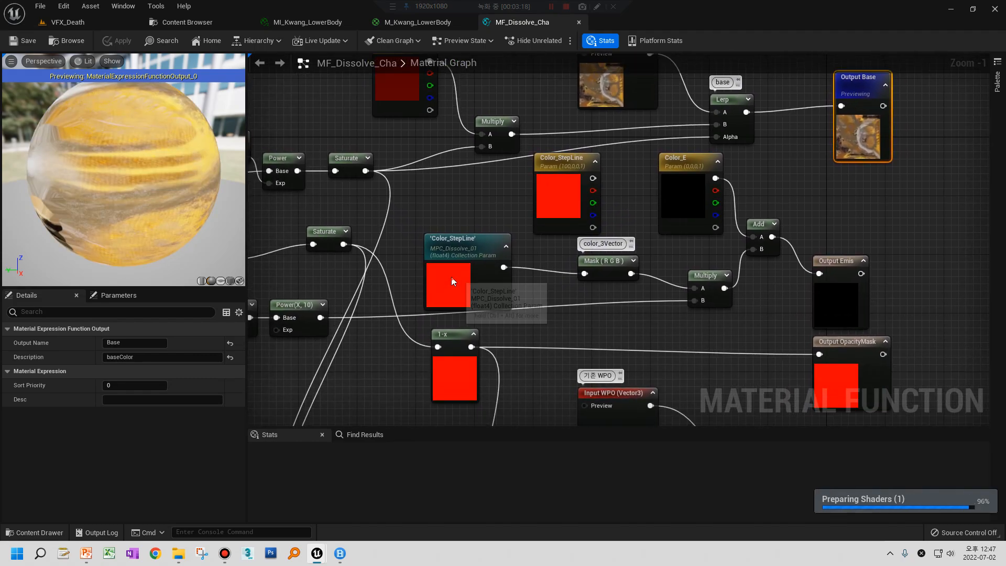
left_click(453, 281)
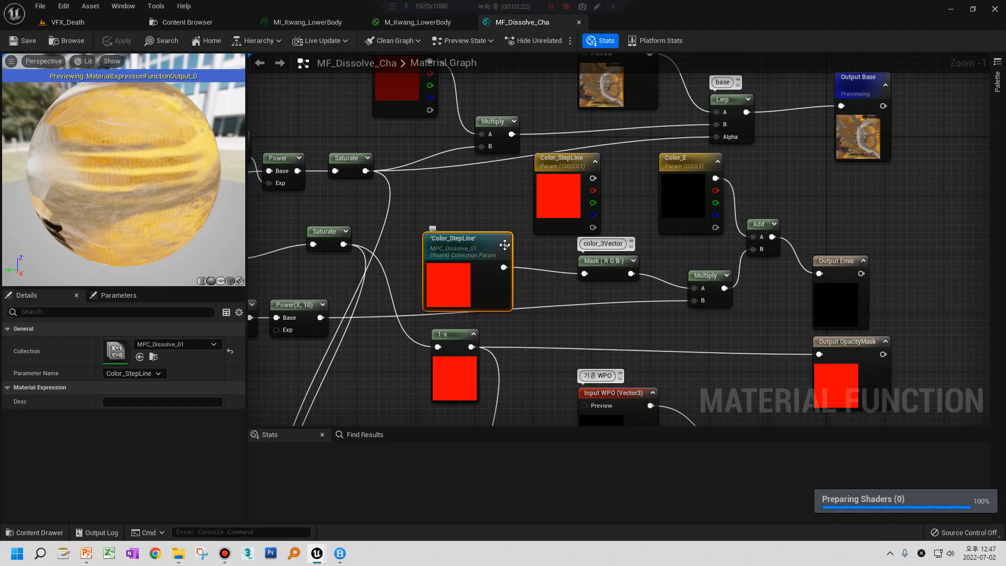
double_click(474, 282)
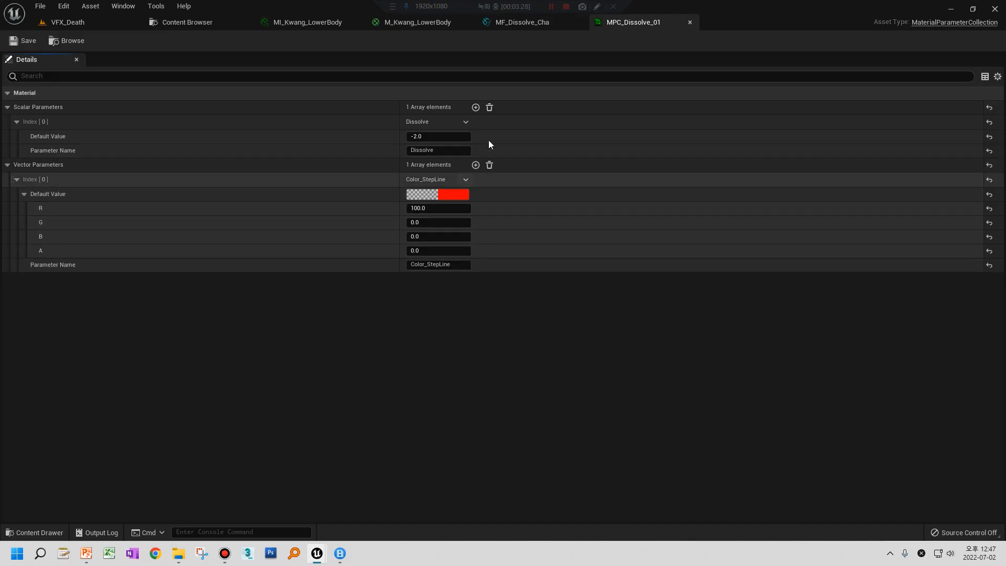
Close the dissolve function, material and material instance editors and return to the VFX_Death level
left_click(578, 24)
left_click(466, 24)
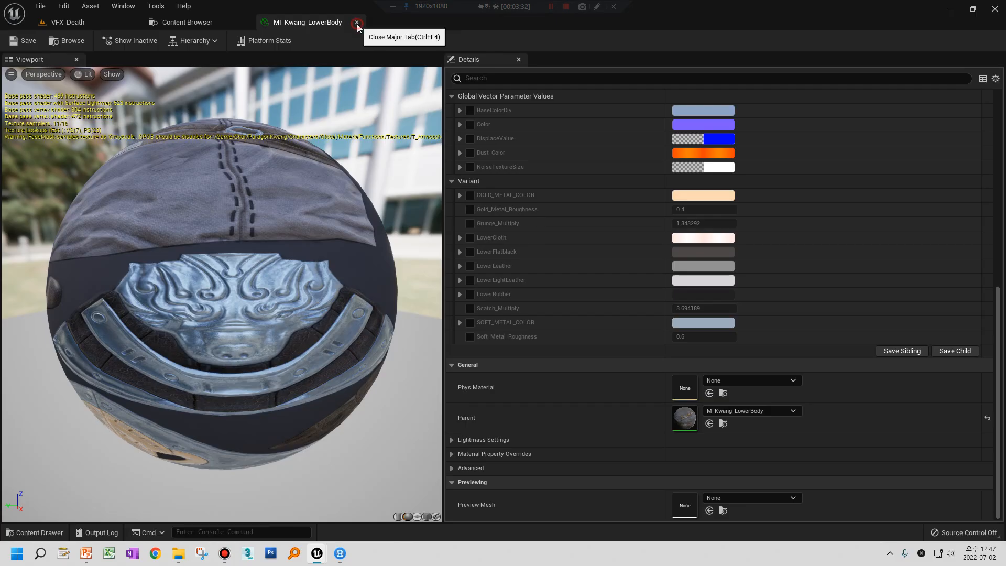
left_click(359, 24)
left_click(81, 27)
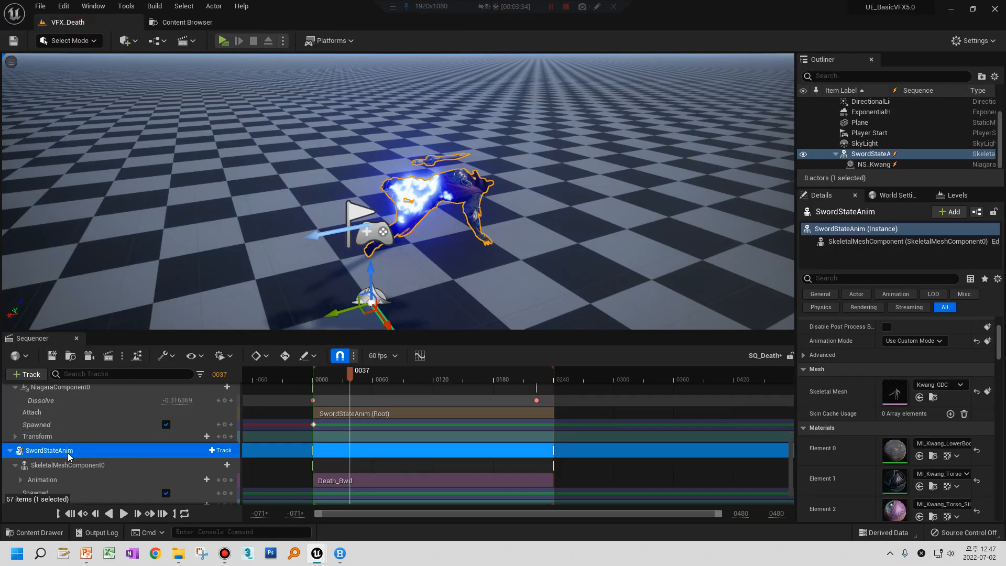
Delete the Color_StepLine parameter from the MPC_Dissolve_01 track and scrub the sequence to about frame 101 to check the dissolve
scroll(65, 451, "down", 2)
scroll(65, 441, "up", 5)
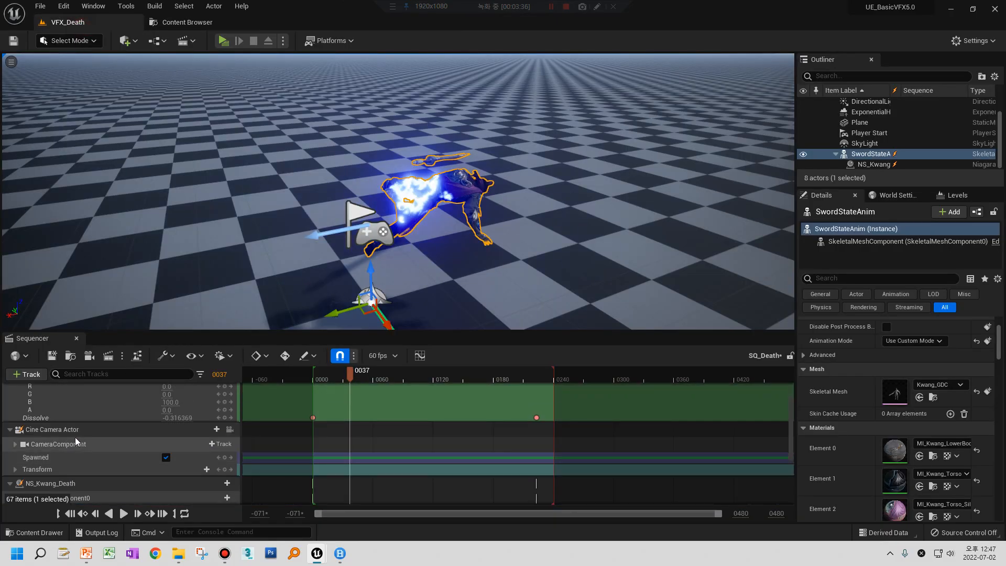
left_click(48, 415)
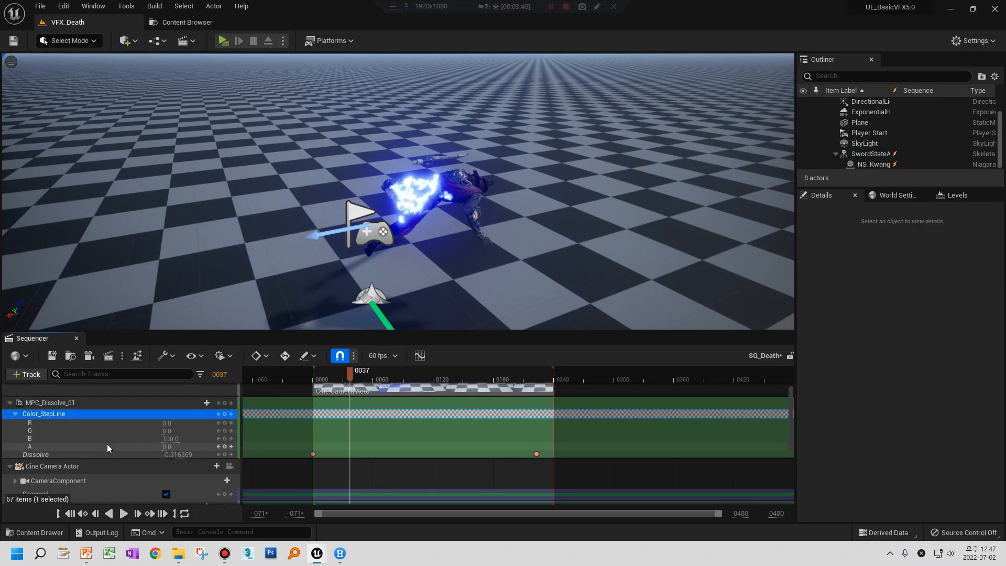
key("Delete")
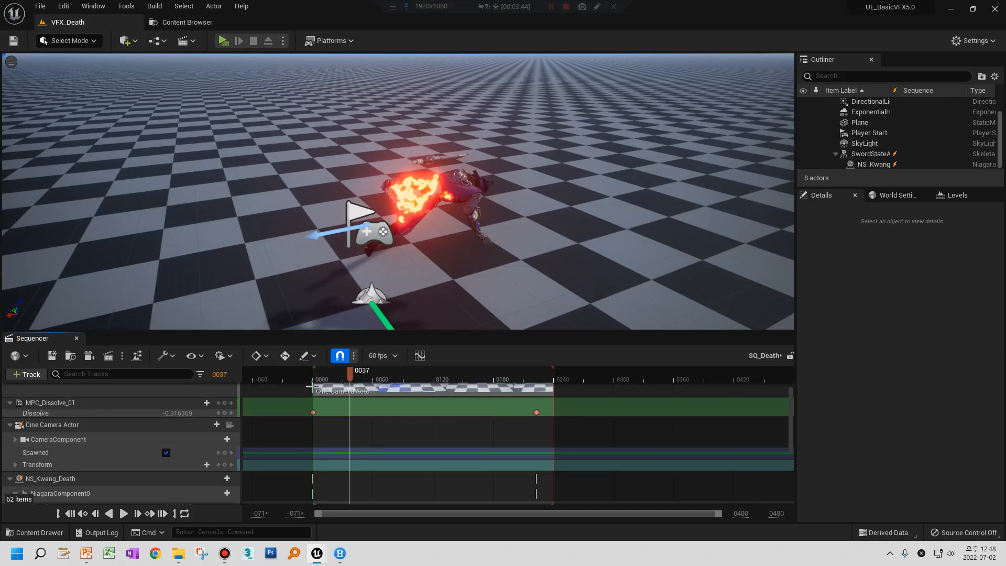
left_click_drag(348, 381, 414, 410)
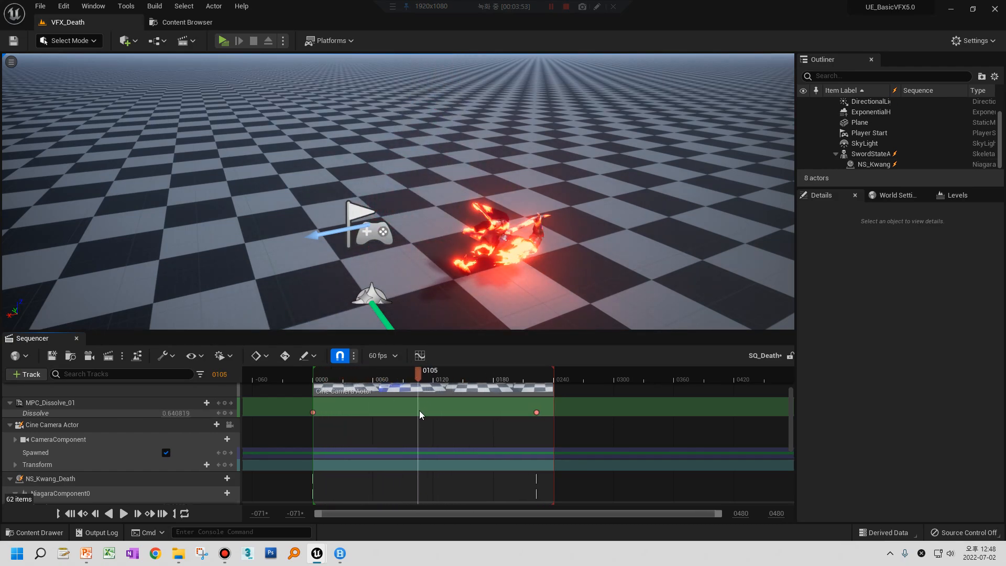
Open the Niagara system of the NS_Kwang_Death track and preview its particles at 0.48 s
left_click(77, 479)
scroll(76, 479, "down", 1)
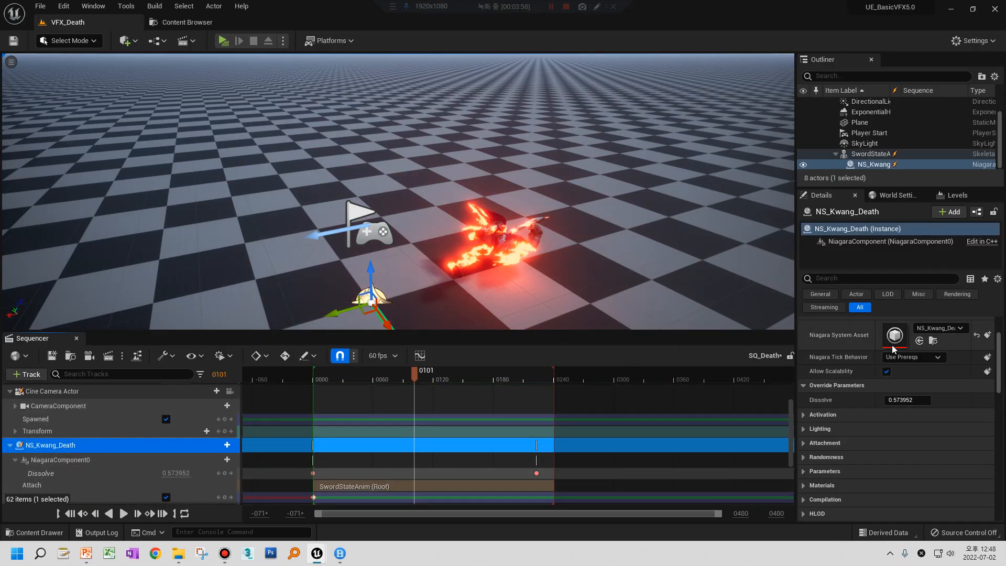
scroll(61, 458, "down", 1)
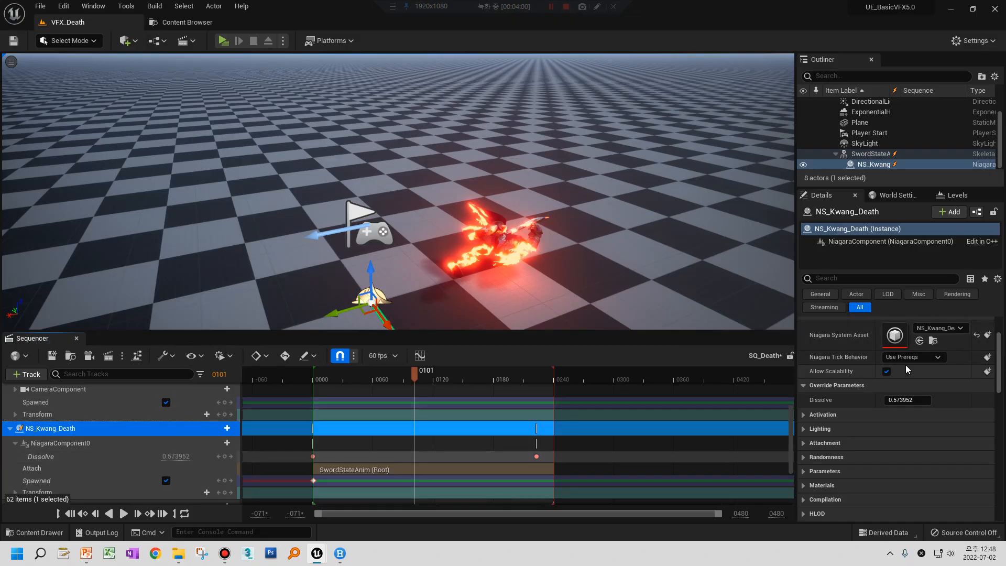
double_click(895, 335)
left_click(321, 396)
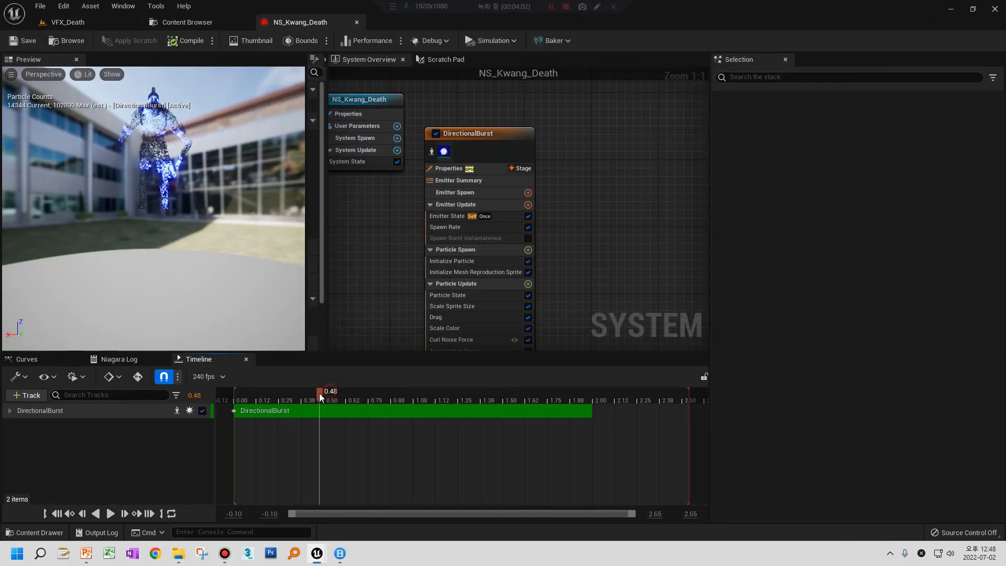
Open the MI_Kwang_NS material instance used by the DirectionalBurst emitter's Sprite Renderer
mouse_move(374, 307)
right_mouse_down()
mouse_move(361, 184)
mouse_move(361, 215)
mouse_move(325, 221)
mouse_move(370, 228)
mouse_move(380, 251)
mouse_move(361, 288)
mouse_move(370, 312)
right_mouse_up()
left_click(424, 244)
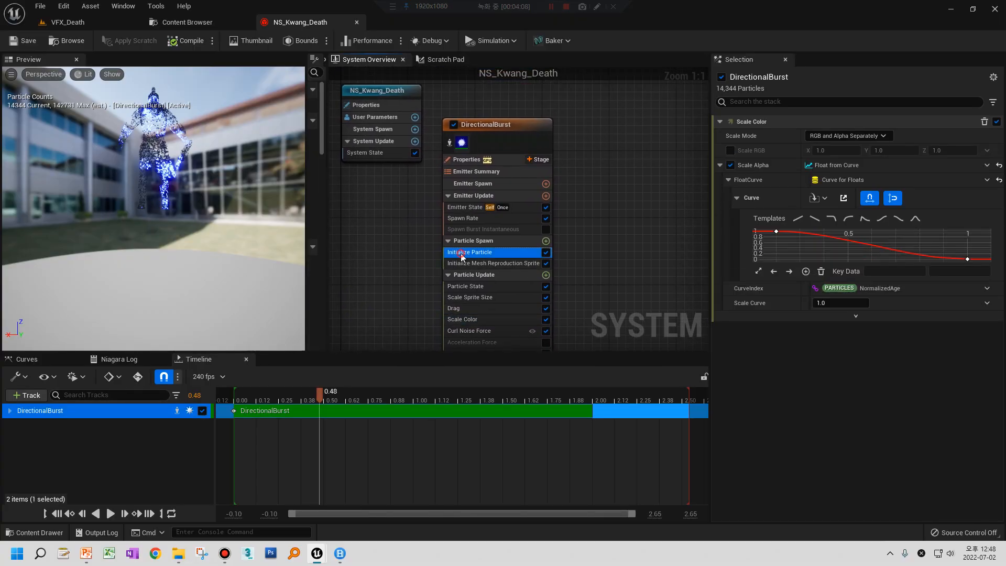
right_click_drag(368, 266, 399, 161)
left_click(470, 312)
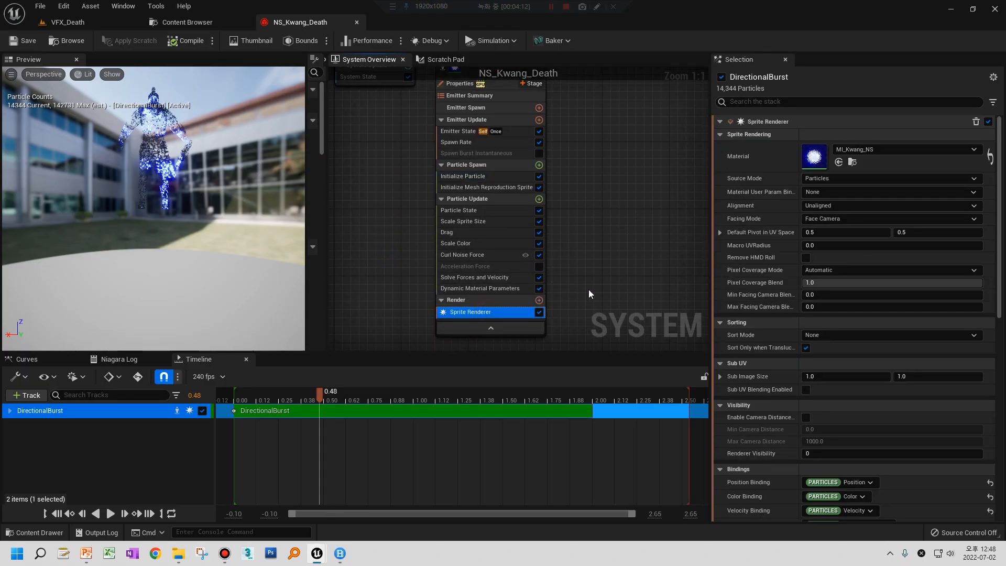
double_click(815, 167)
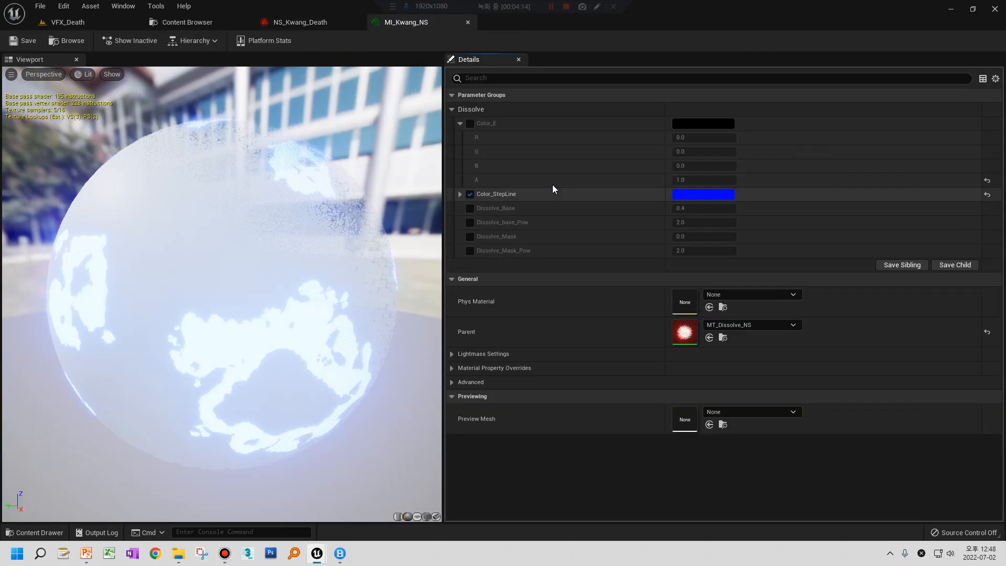
Disable the Color_StepLine override in MI_Kwang_NS, check the particles in NS_Kwang_Death and return to the VFX_Death level
left_click(460, 194)
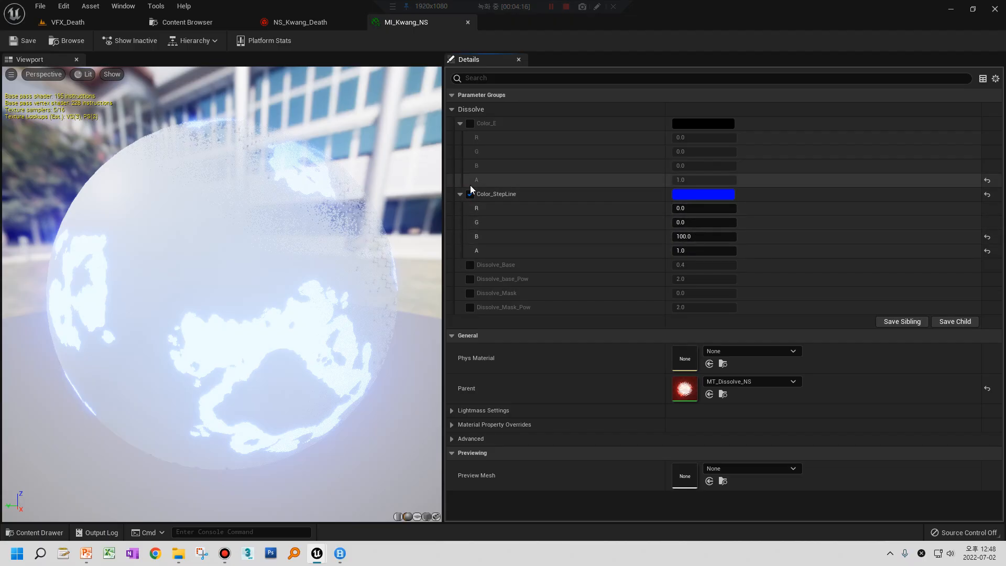
left_click(470, 195)
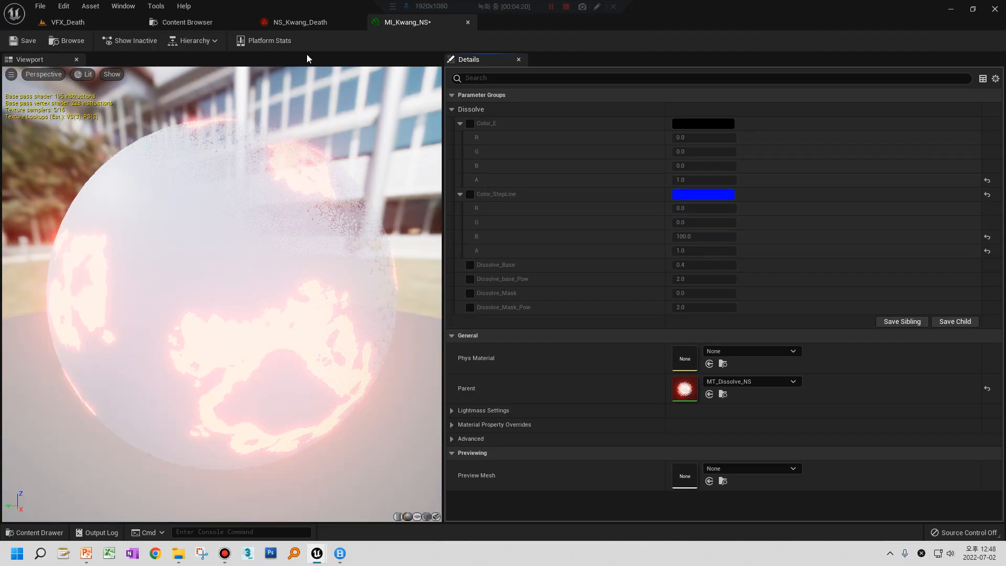
left_click(292, 25)
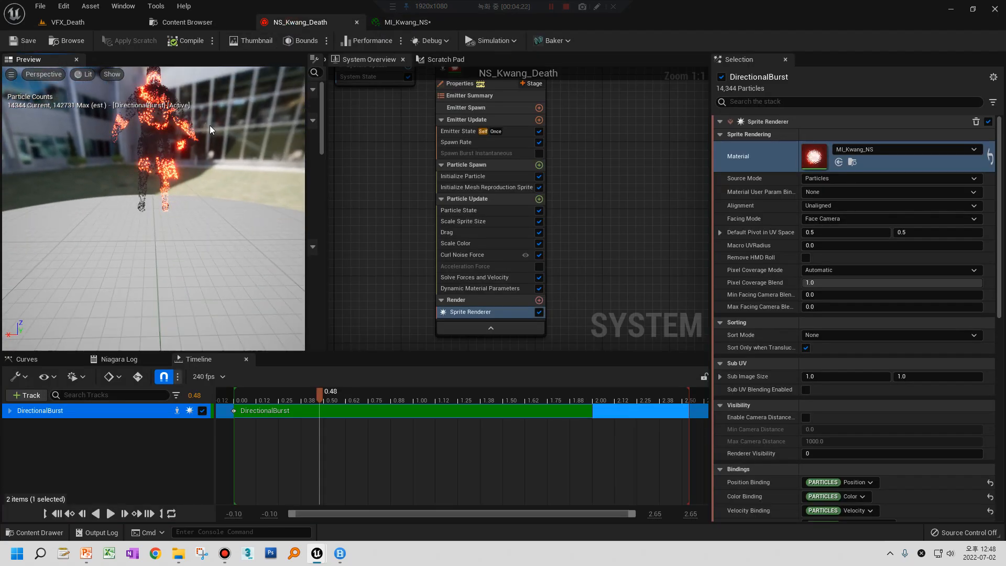
left_click(357, 23)
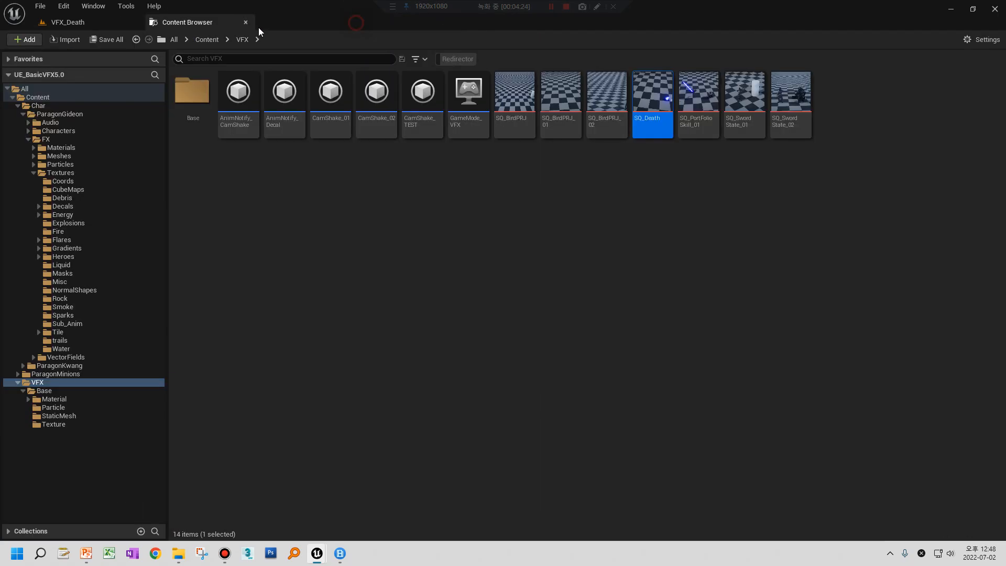
left_click(79, 23)
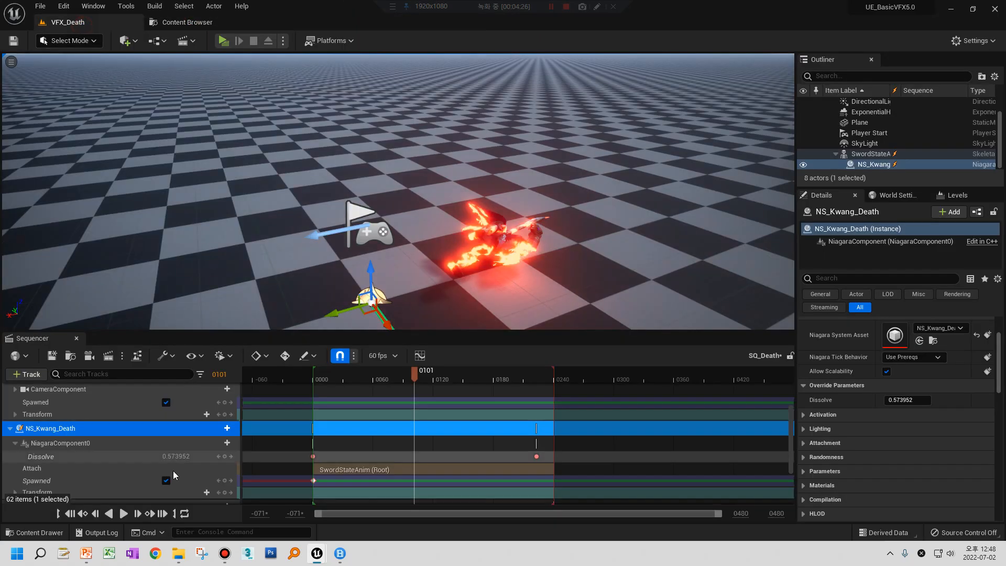
Play the death sequence from the start to review the dissolve particles and park the playhead at frame -003
left_click(70, 513)
left_click(124, 514)
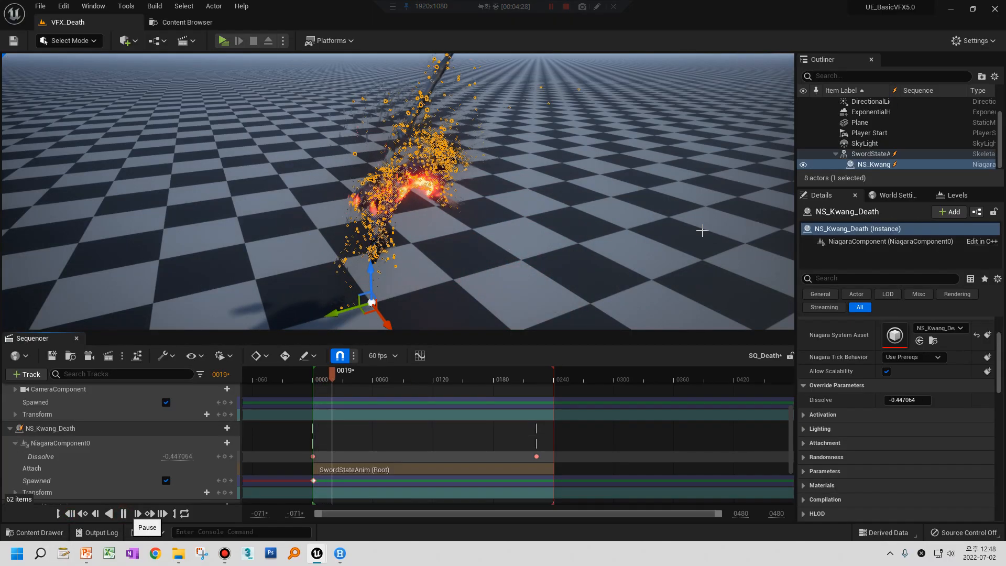
left_click(702, 230)
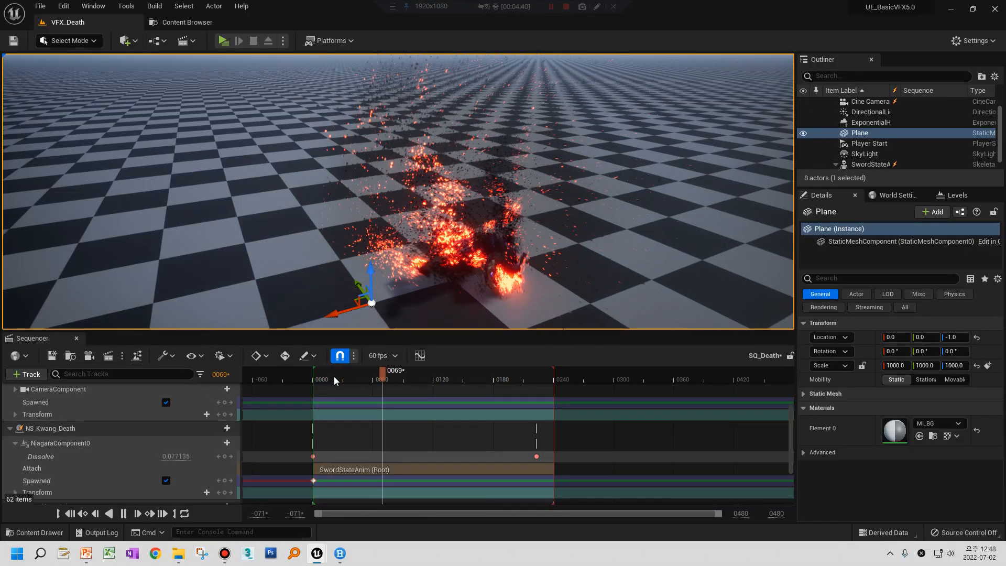
left_click(315, 380)
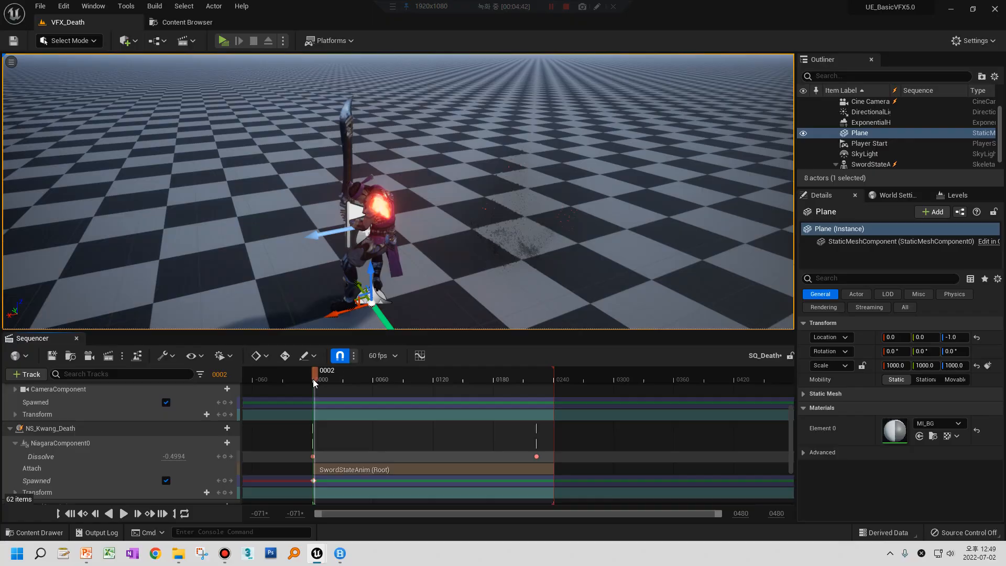
left_click_drag(315, 382, 311, 381)
Collapse the MPC_Dissolve_01 track in SQ_Death and copy it
scroll(74, 449, "up", 3)
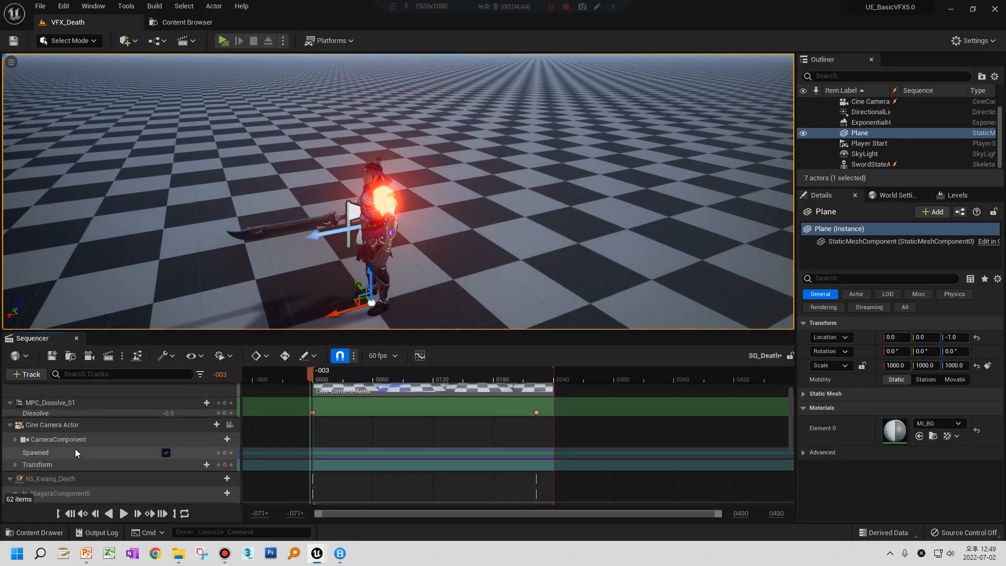
scroll(70, 444, "up", 2)
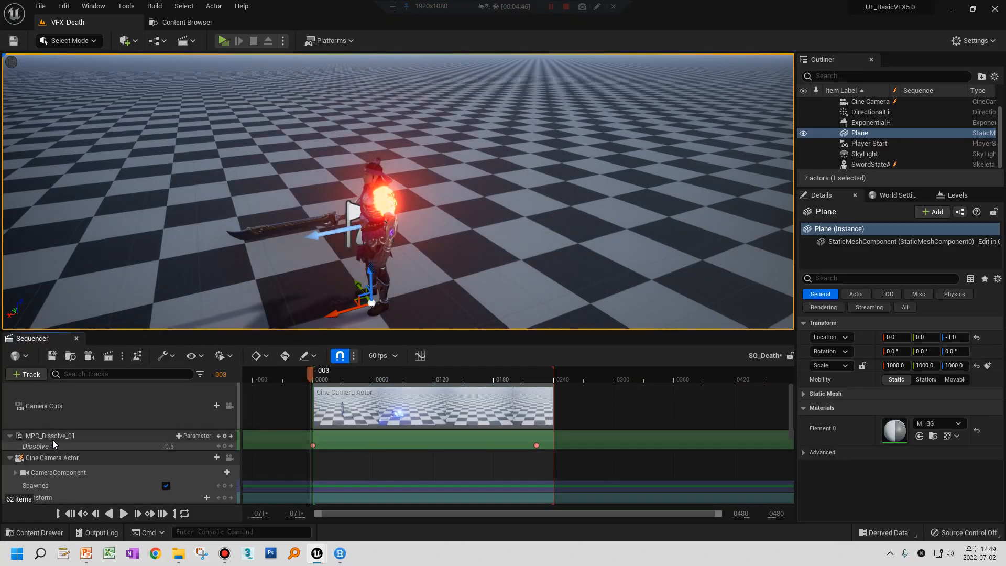
left_click(24, 436)
scroll(23, 425, "down", 1)
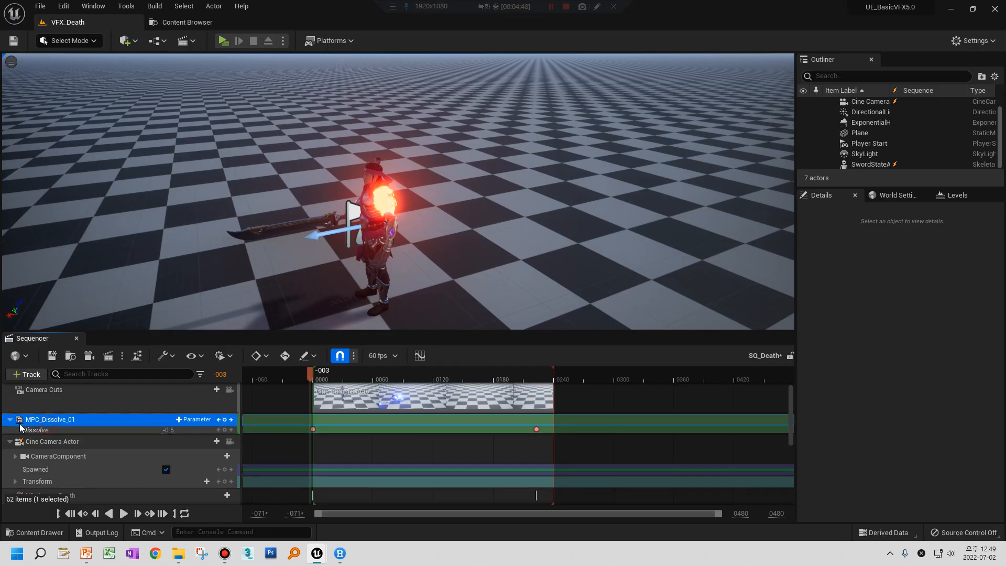
left_click(10, 419)
right_click(39, 424)
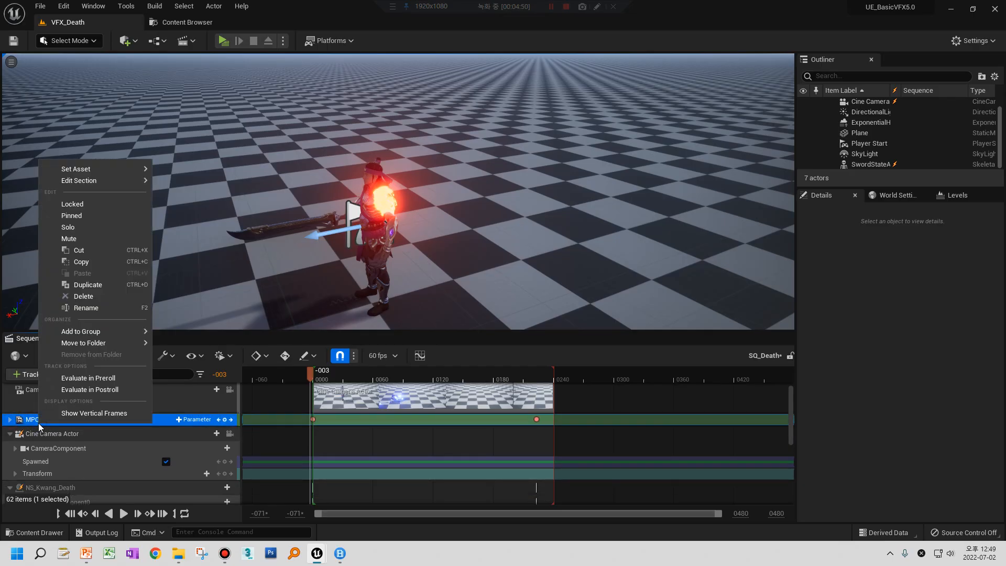
left_click(89, 262)
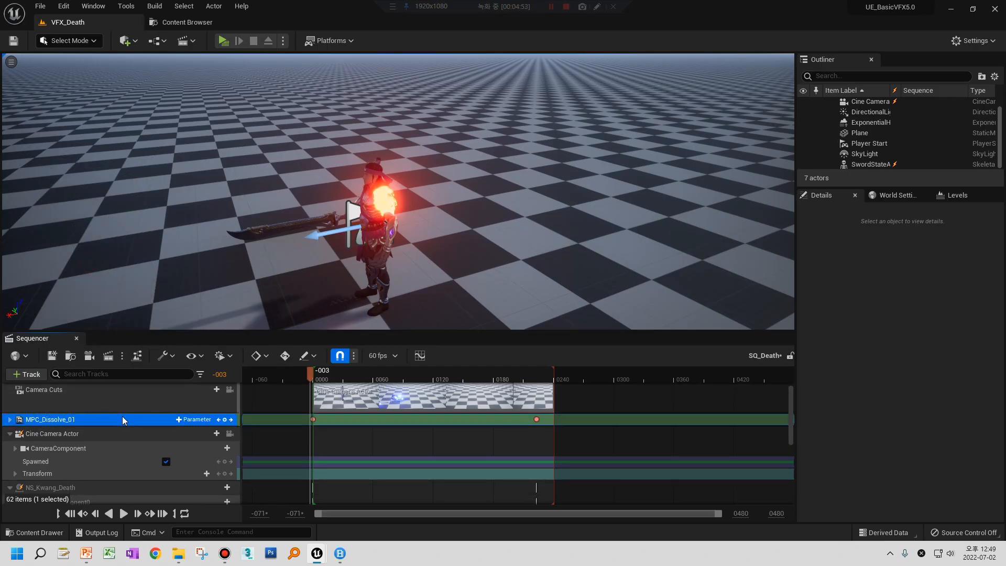
Play the sequence up to frame 41, select the NS_Kwang_Death track and collapse it
scroll(122, 416, "down", 3)
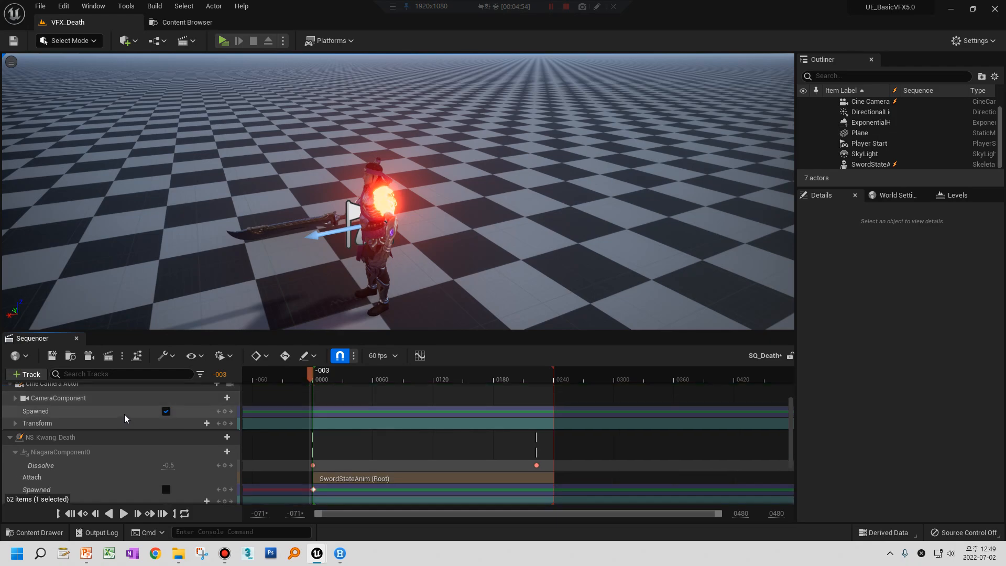
scroll(124, 414, "up", 1)
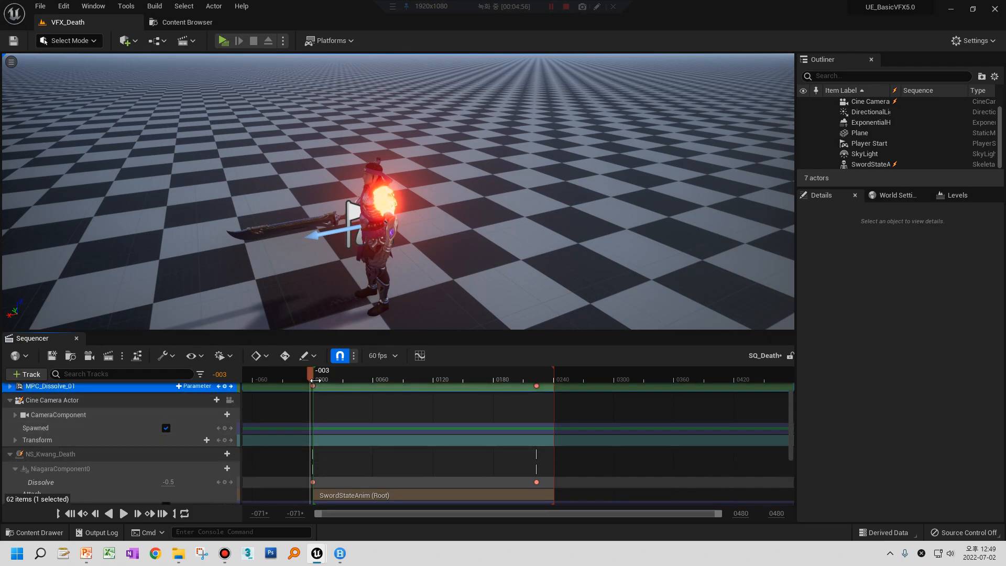
key("space")
left_click(47, 455)
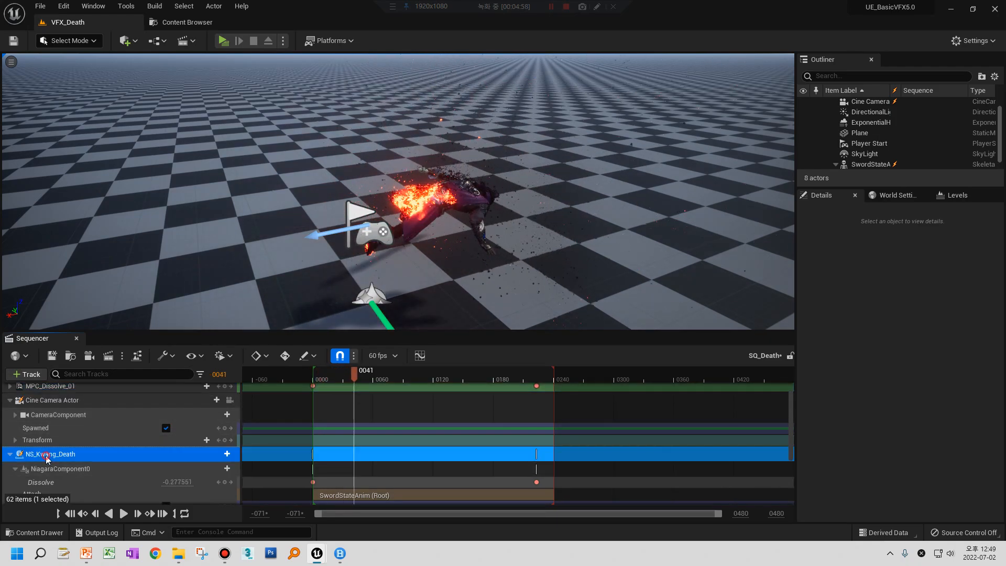
double_click(46, 456)
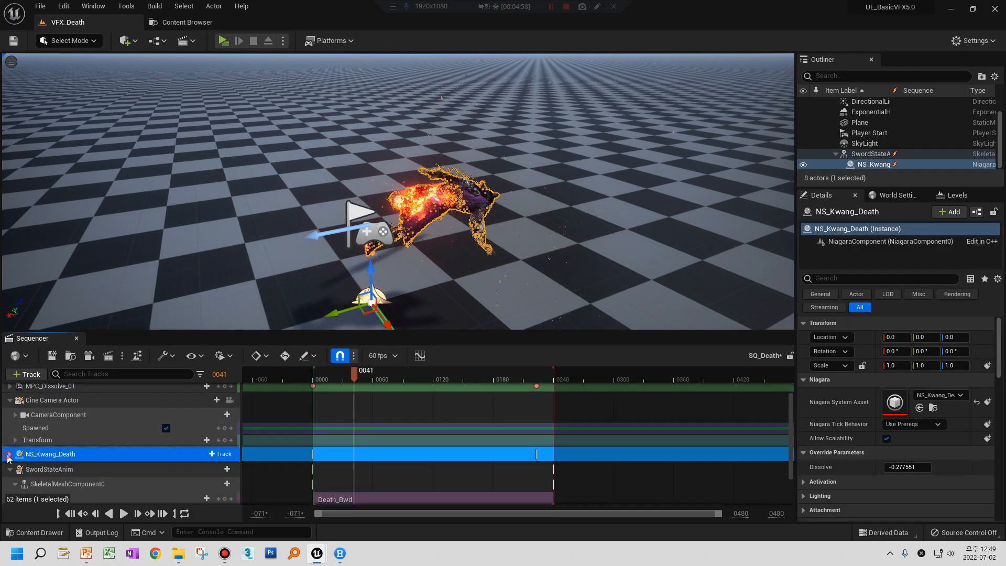
Select the MPC_Dissolve_01 and NS_Kwang_Death tracks together in SQ_Death and copy them
scroll(42, 444, "up", 2)
scroll(47, 426, "down", 1)
left_click(48, 409)
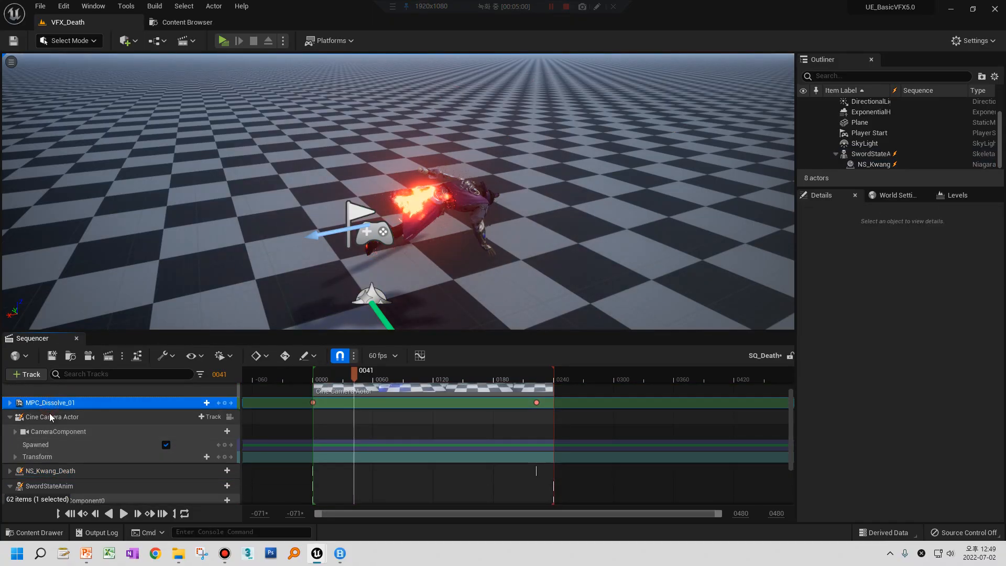
right_click(51, 408)
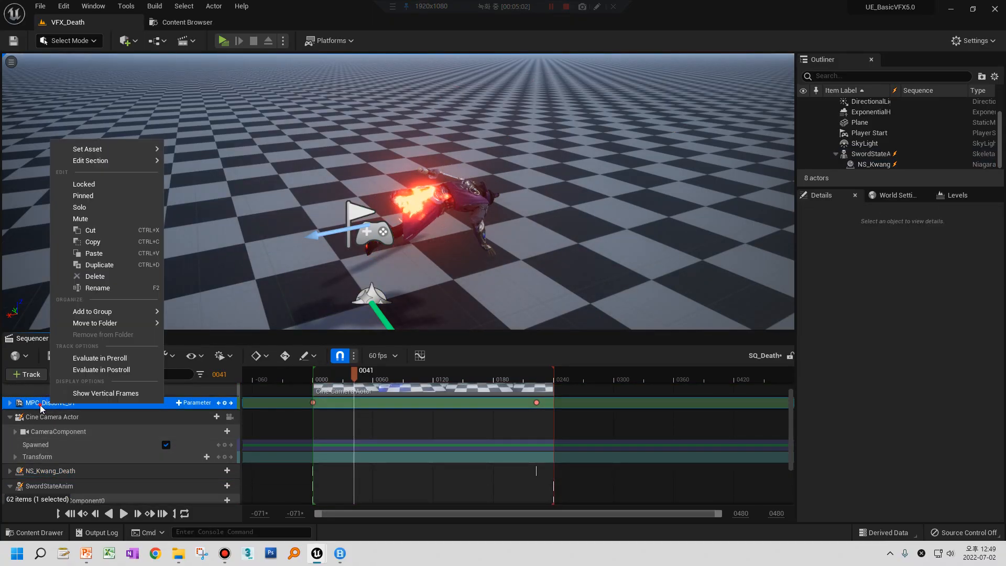
left_click(41, 405)
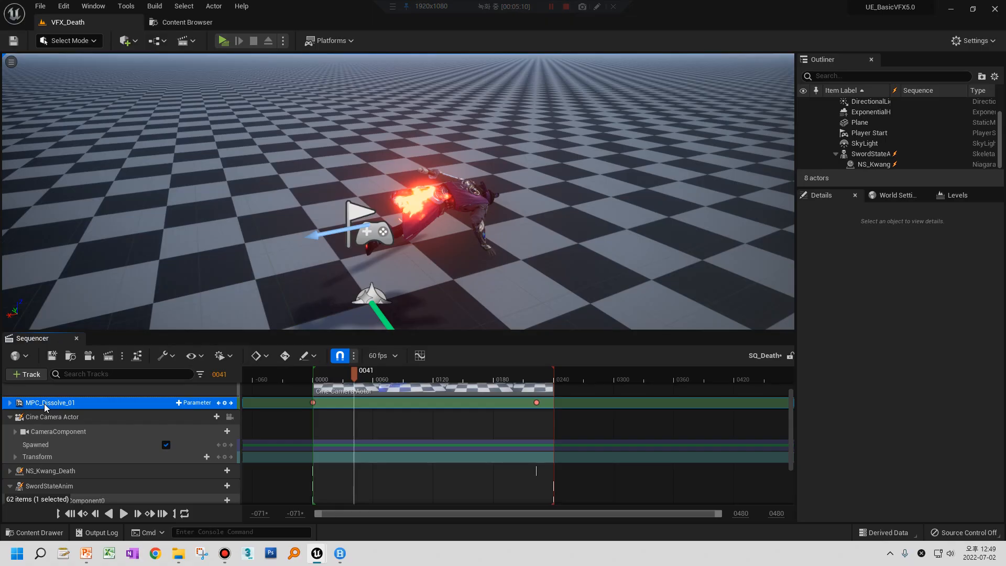
right_click(45, 407)
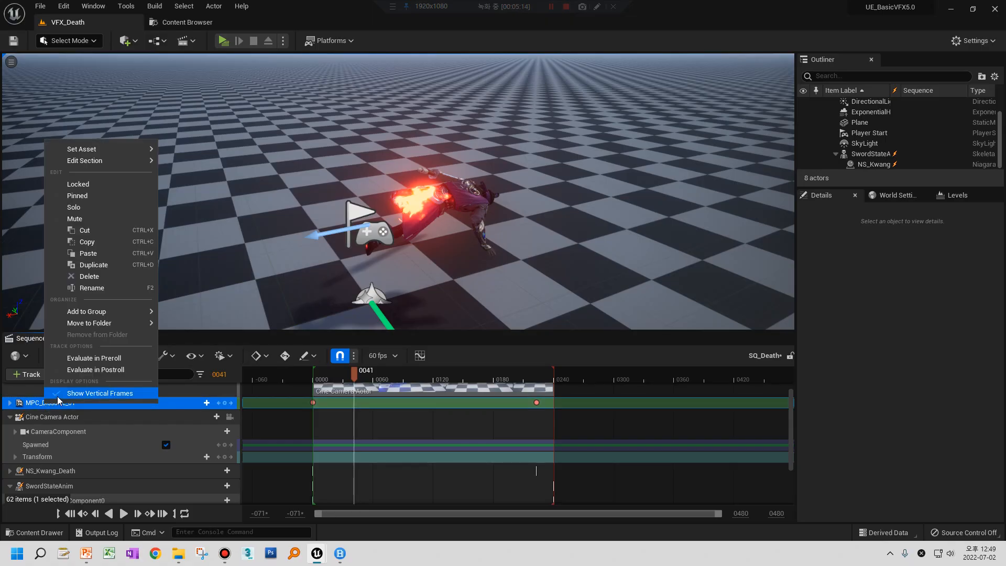
left_click(37, 472, "ctrl")
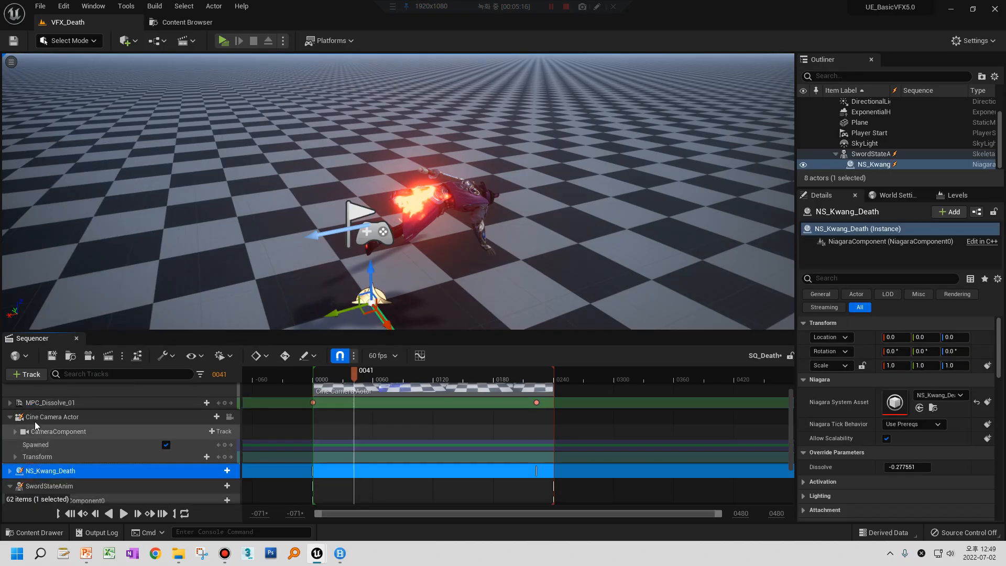
right_click(45, 476)
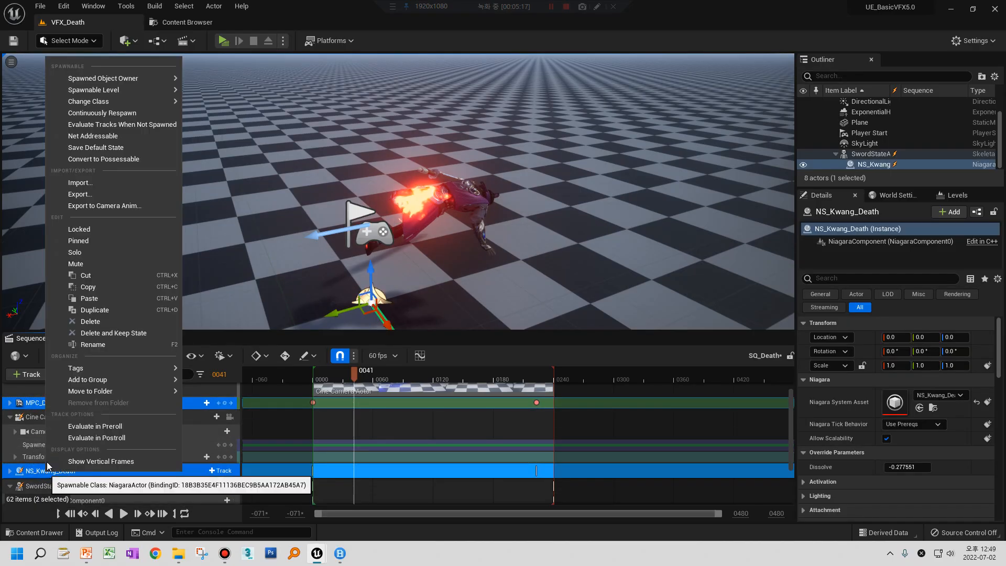
left_click(88, 287)
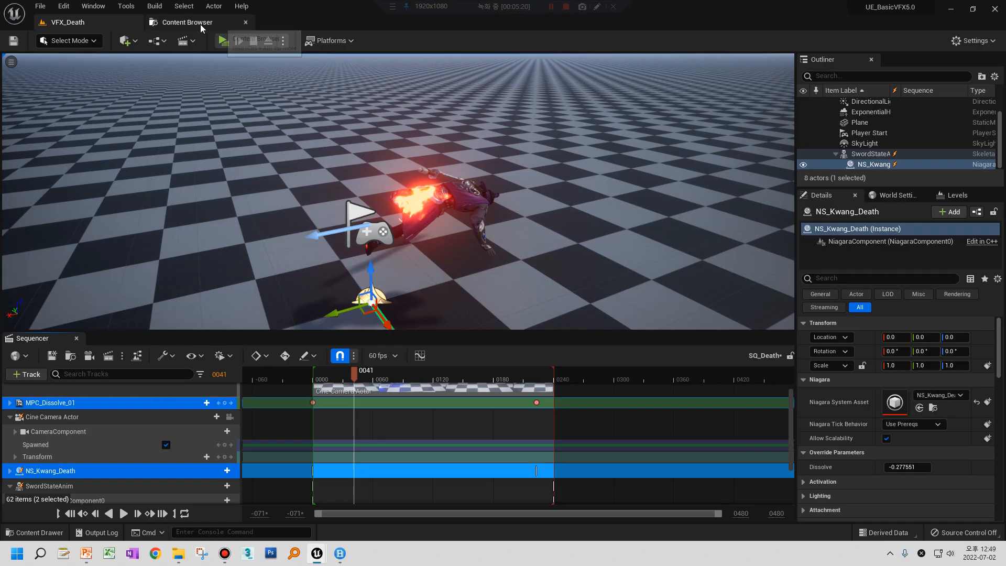
Open the SQ_PortFolioSkill_01 sequence, collapse its Kwang_GDC track and paste the copied MPC_Dissolve_01 and NS_Kwang_Death tracks
left_click(181, 22)
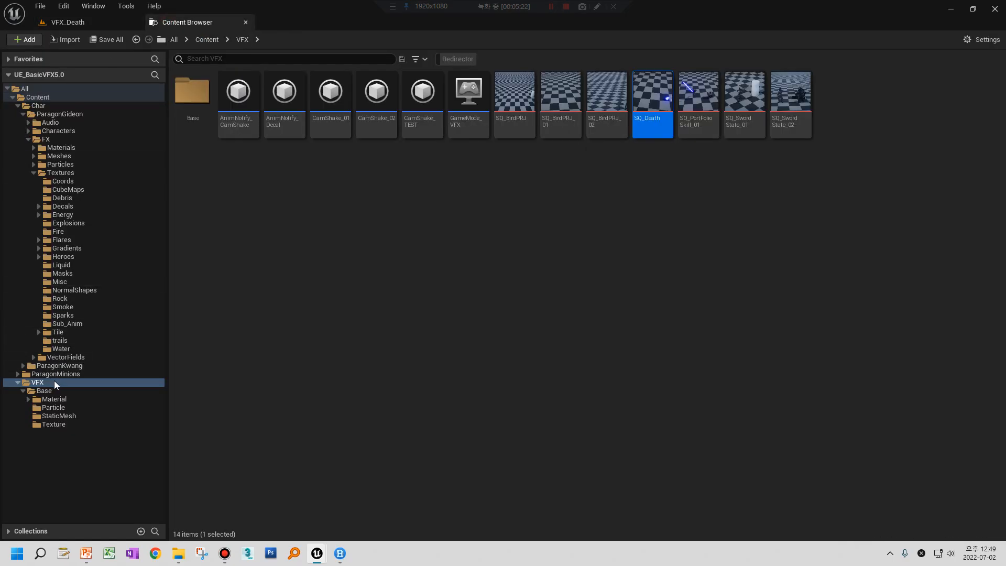
double_click(702, 126)
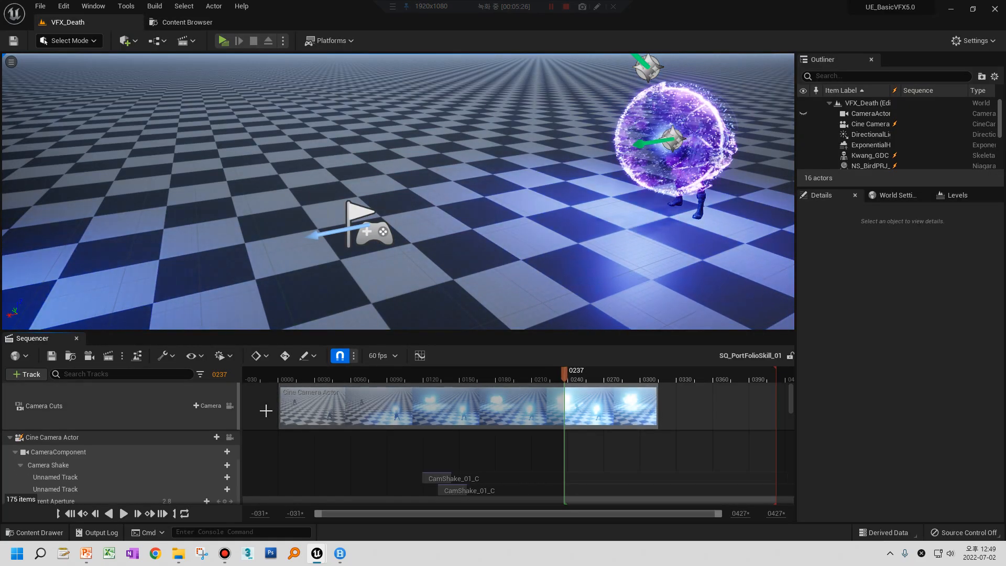
left_click_drag(791, 404, 771, 452)
left_click(9, 440)
scroll(11, 439, "up", 2)
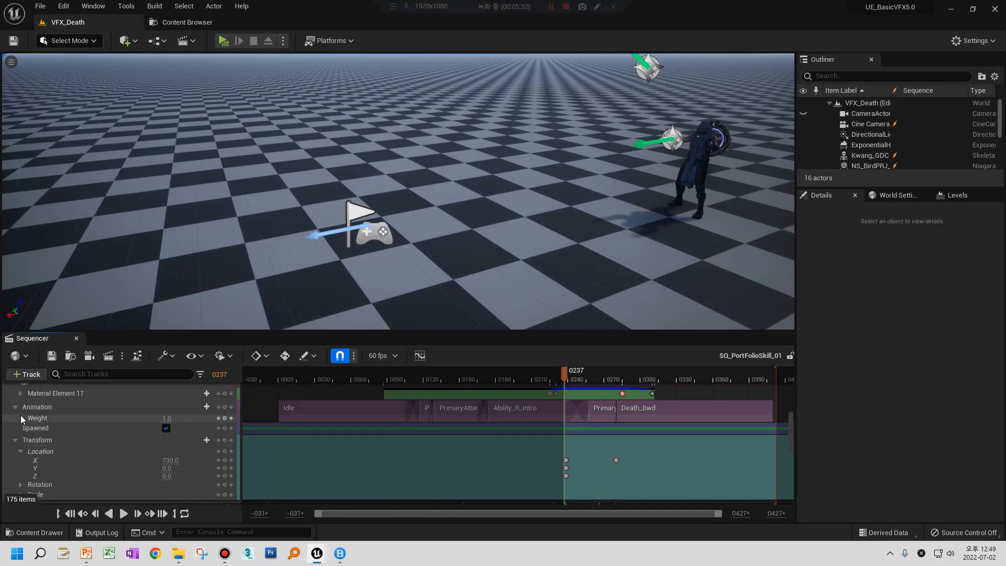
left_click(10, 432)
left_click(48, 433)
right_click(52, 434)
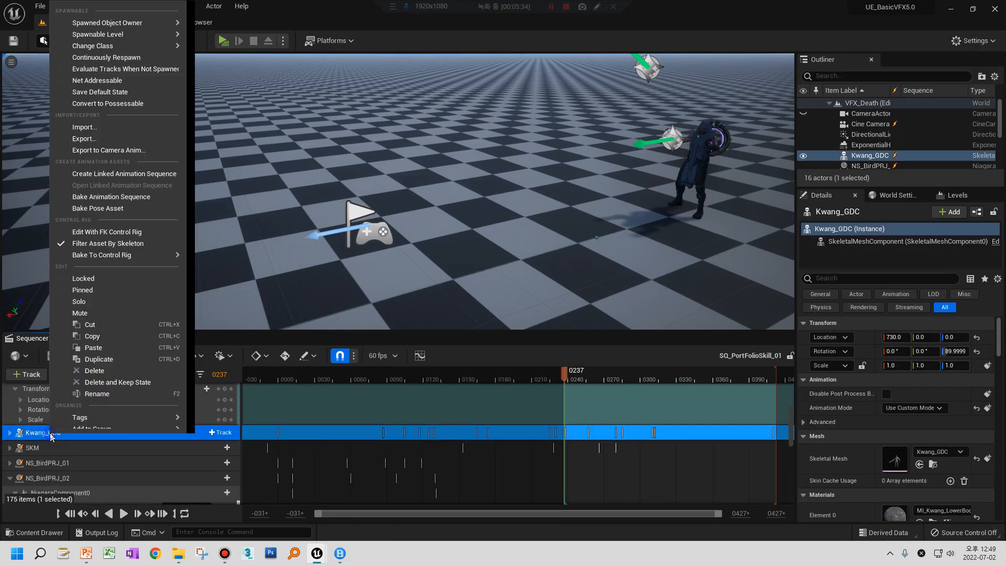
left_click(109, 347)
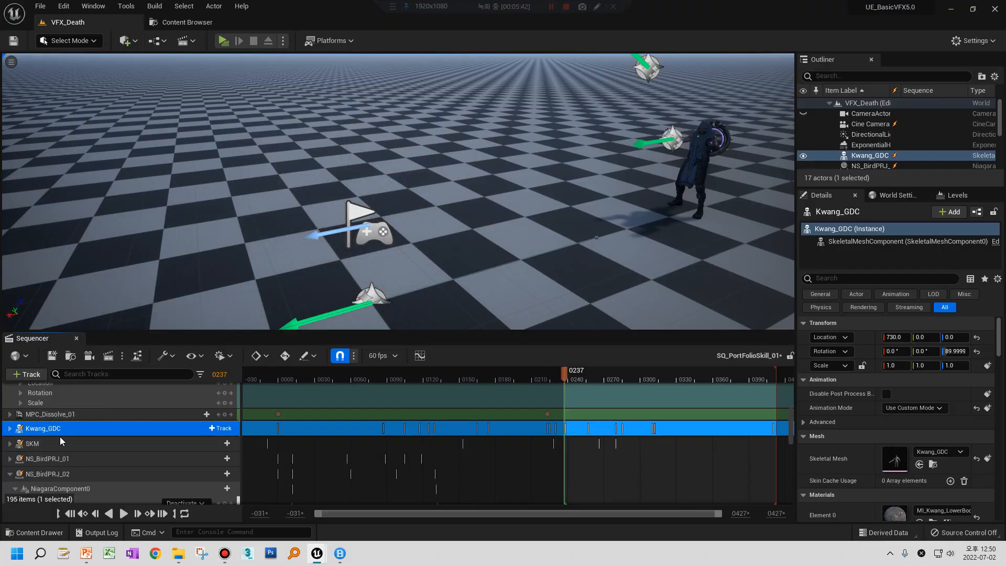
Find the pasted NS_Kwang_Death track in the sequence and move it directly below Kwang_GDC
scroll(63, 434, "up", 10)
scroll(64, 424, "down", 15)
scroll(64, 423, "down", 4)
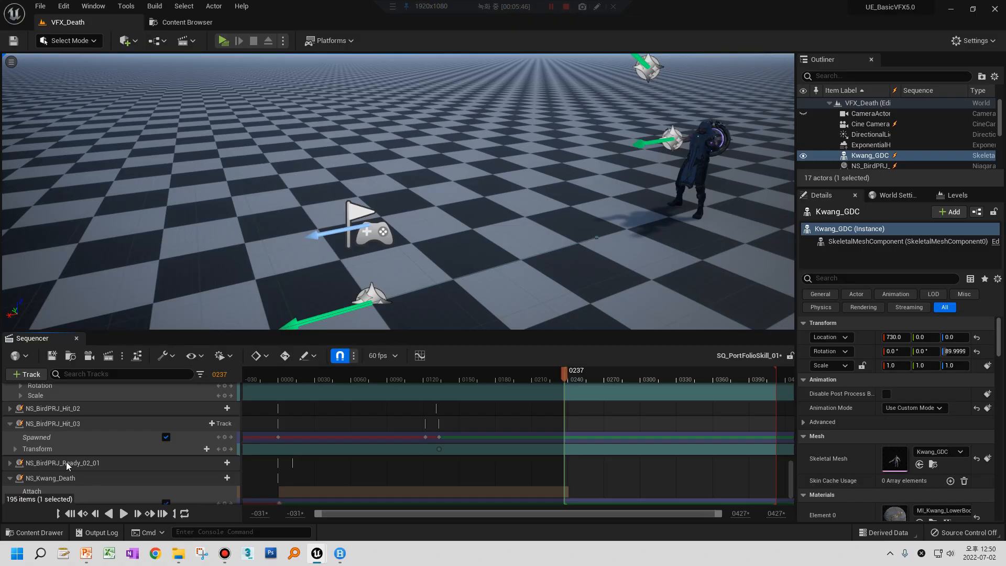
scroll(58, 479, "down", 2)
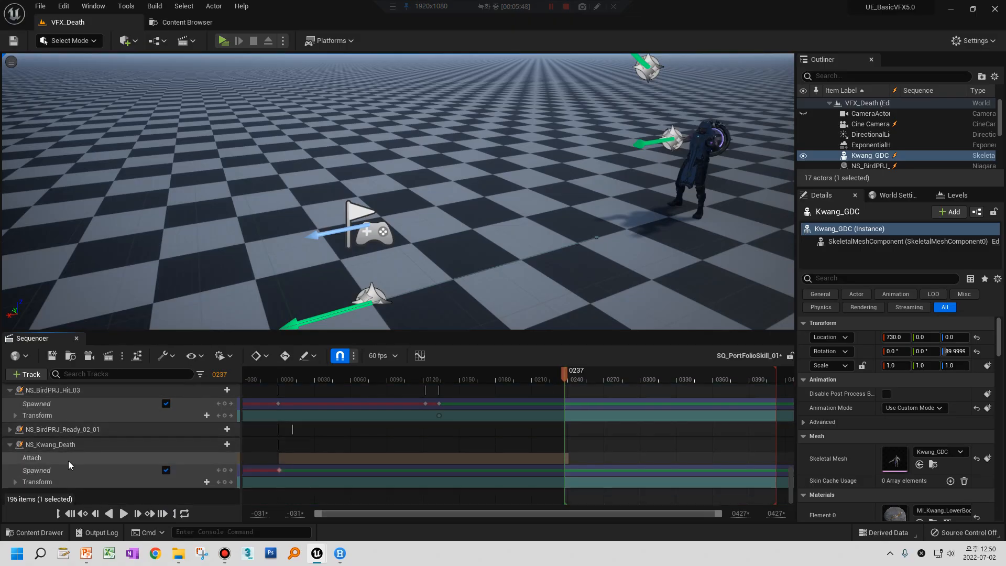
left_click_drag(65, 449, 61, 421)
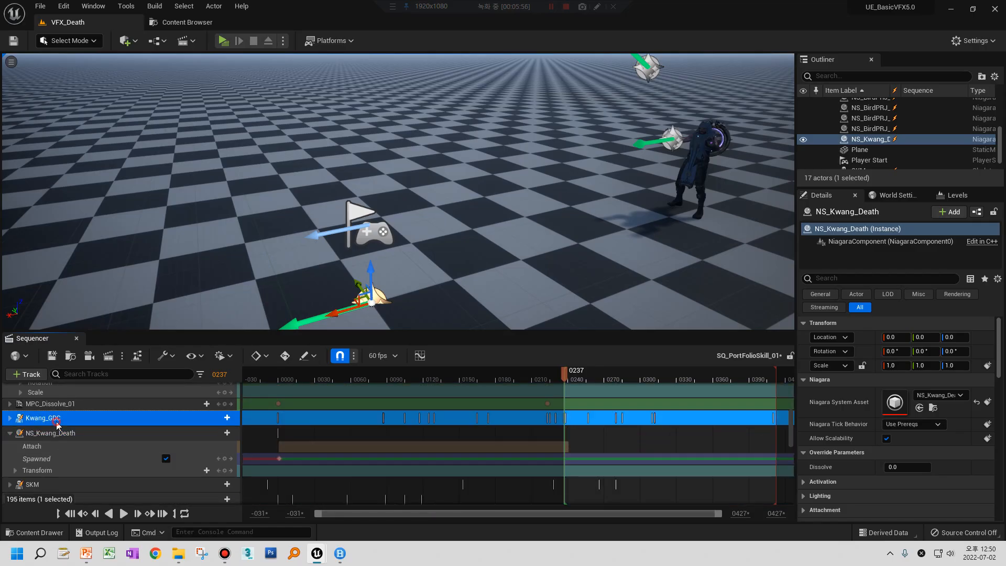
Expand MPC_Dissolve_01, select its Dissolve parameter and scrub back to frame 75 to check the pasted effect on the characters
left_click(49, 406)
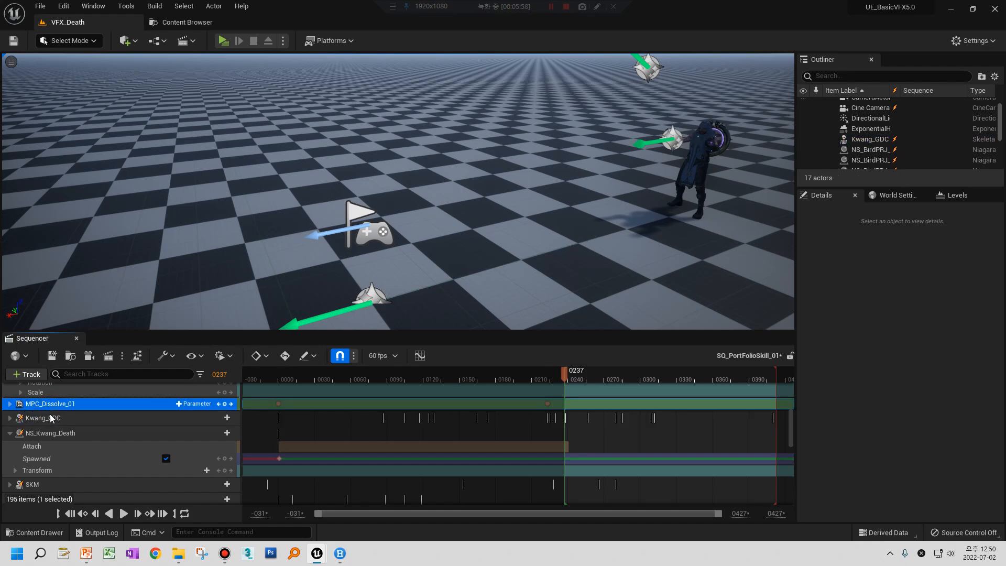
left_click(44, 419)
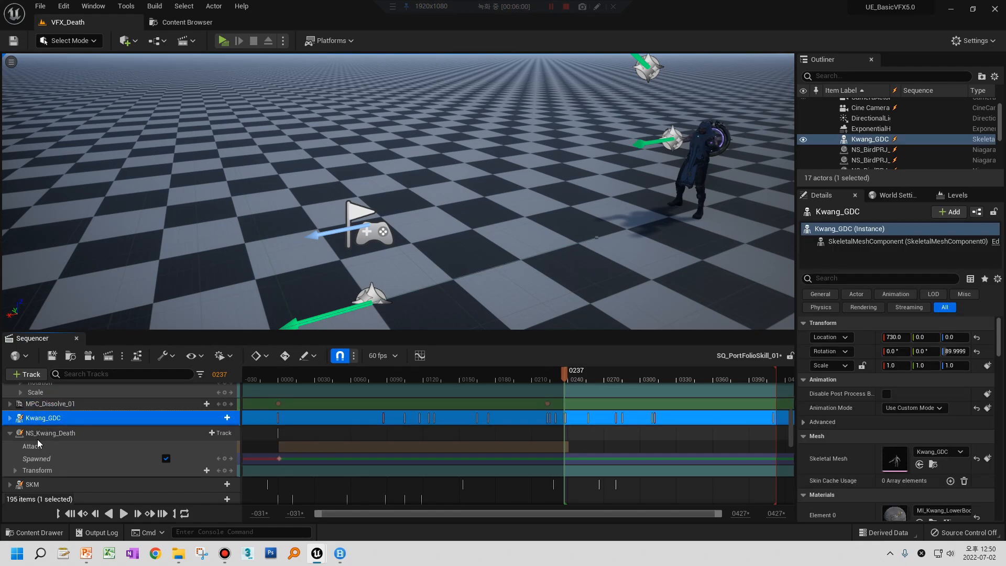
left_click(38, 438)
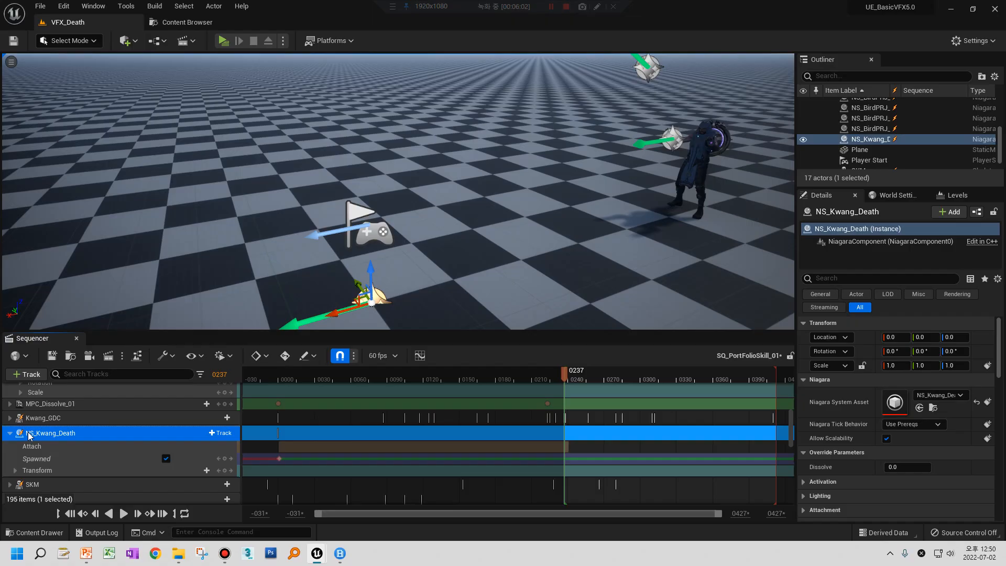
left_click(10, 404)
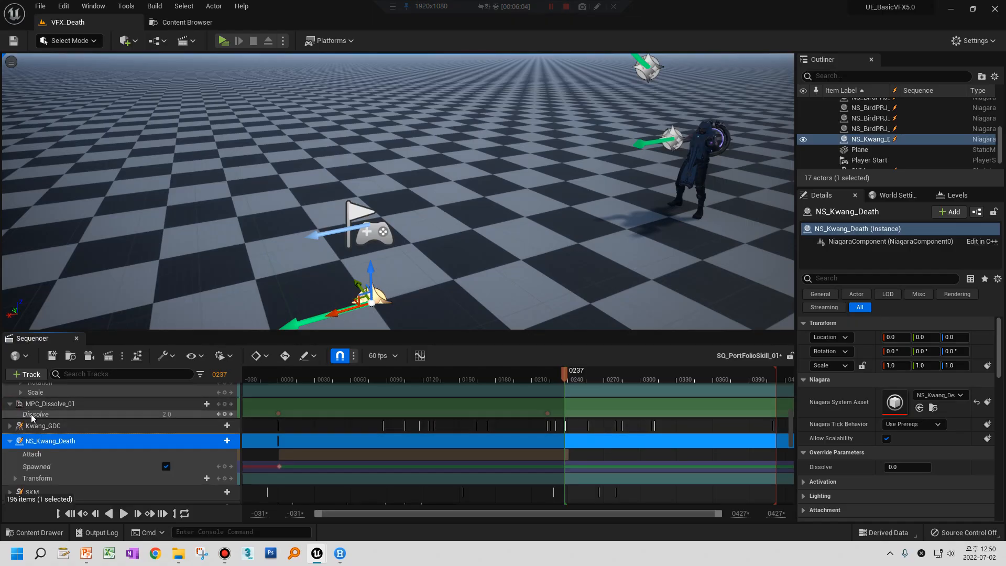
left_click(34, 415)
left_click_drag(564, 374, 368, 380)
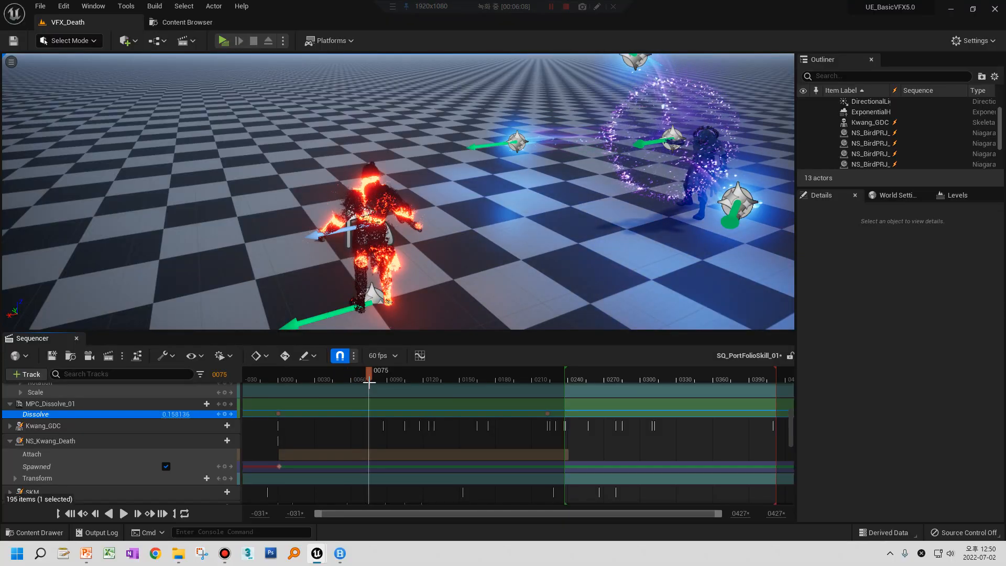
scroll(486, 300, "down", 3)
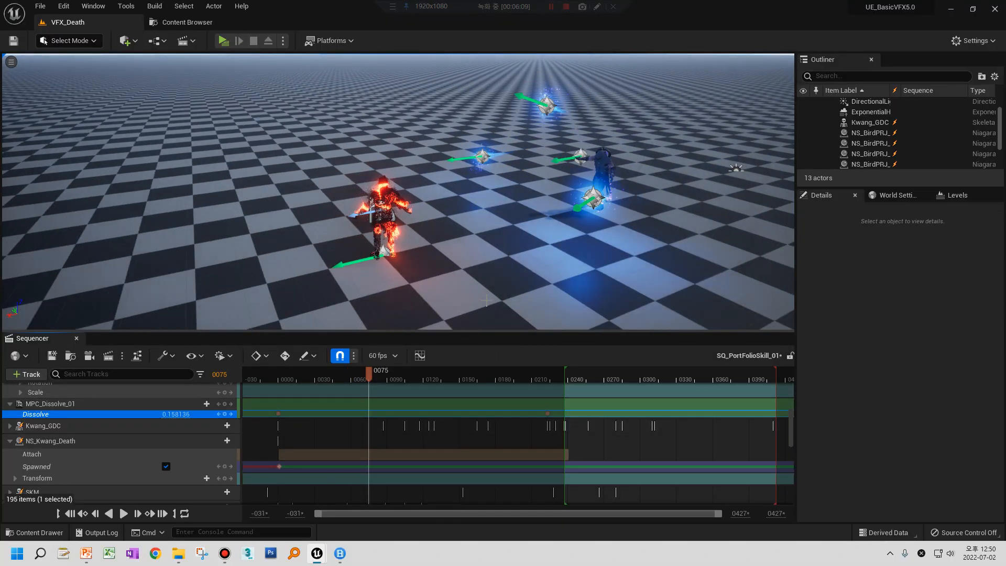
right_click_drag(486, 300, 629, 324)
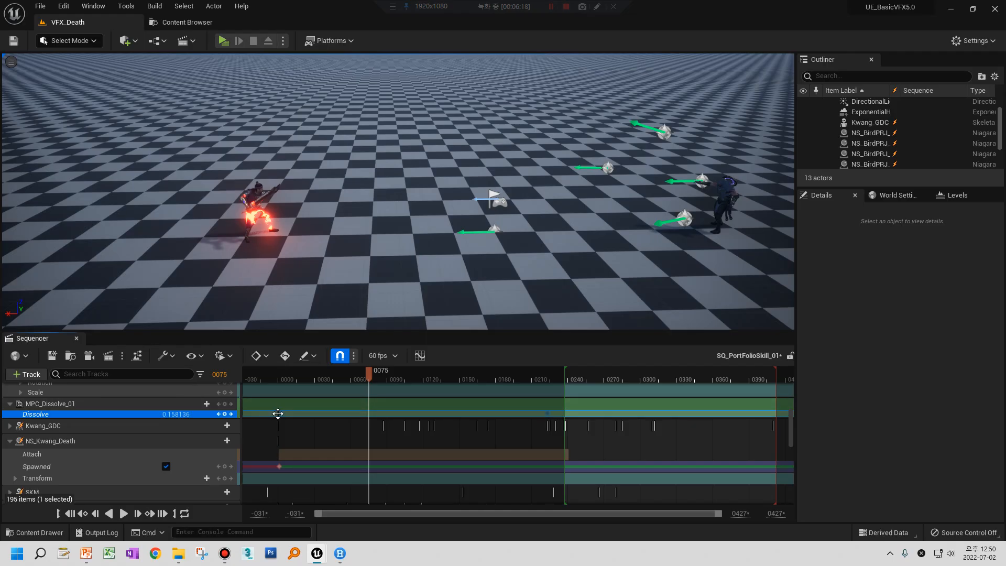
left_click_drag(277, 413, 375, 413)
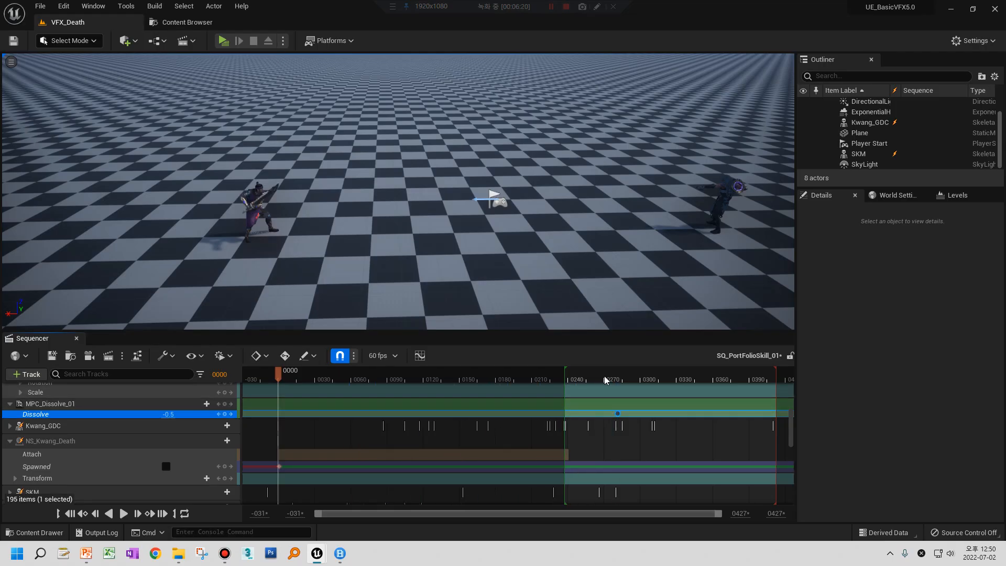
left_click_drag(605, 379, 674, 384)
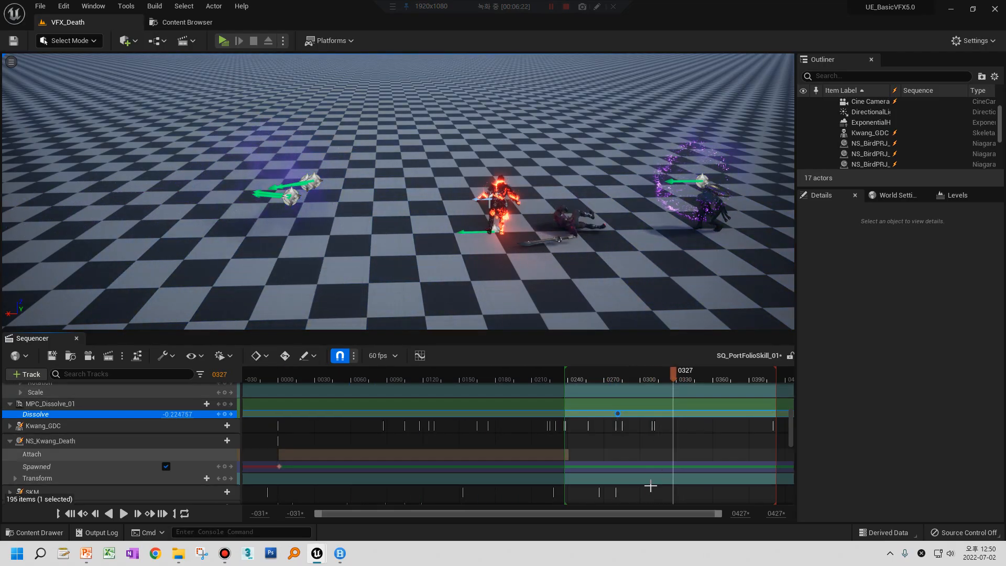
left_click(633, 518)
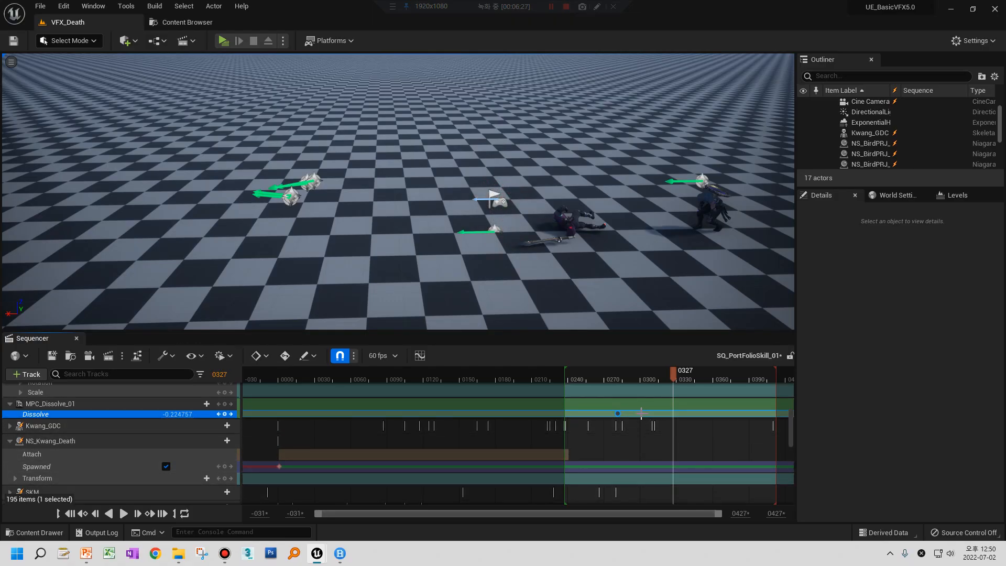
key("ctrl+z")
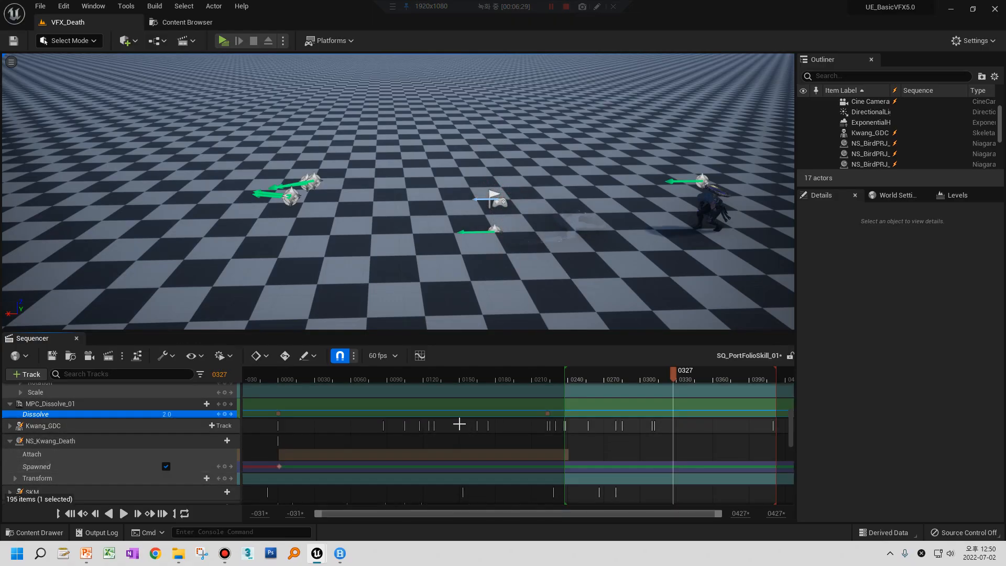
Move the end Dissolve key of MPC_Dissolve_01 to about frame 401 and its start key to about frame 253
left_click(509, 416)
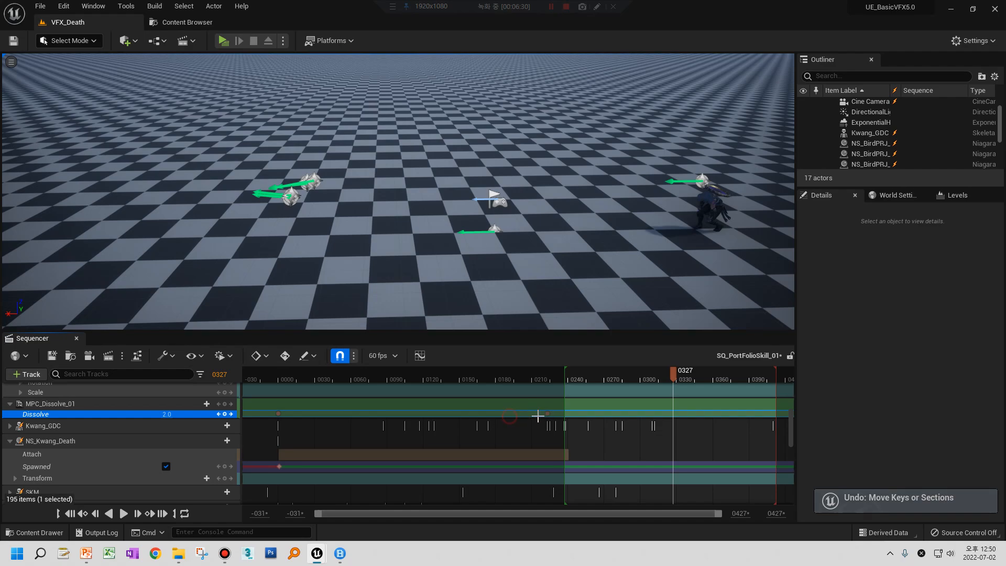
left_click(548, 414)
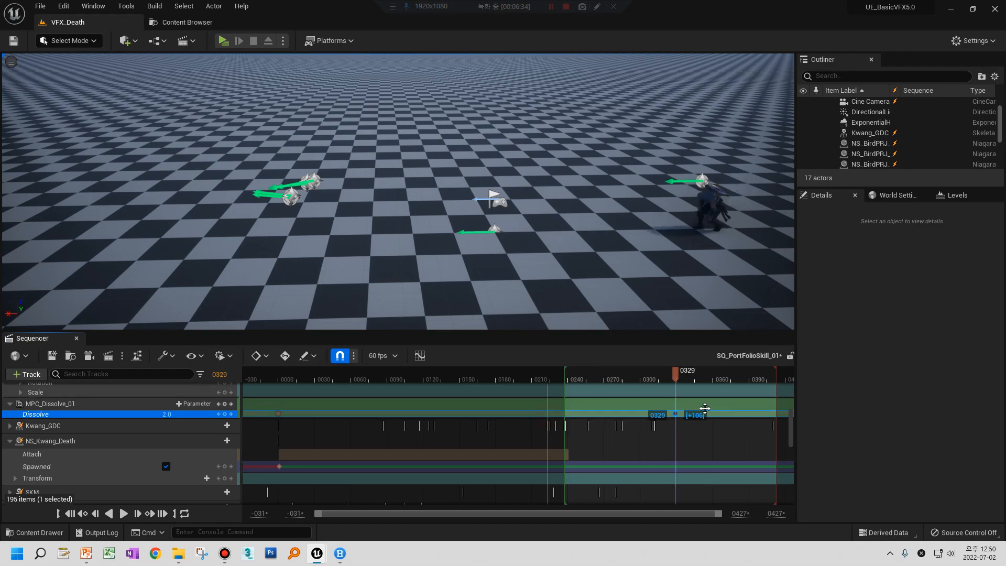
left_click_drag(762, 405, 482, 401)
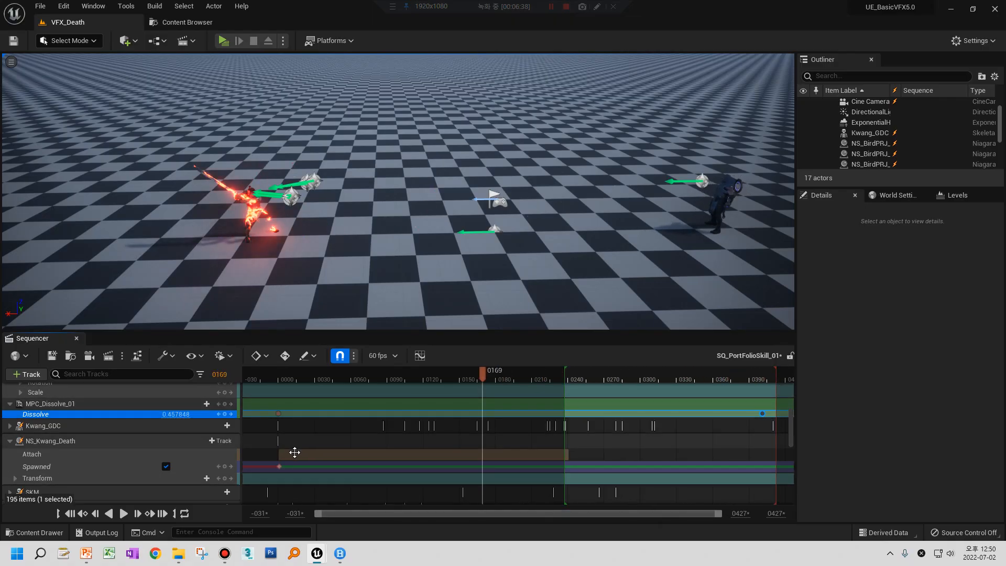
left_click_drag(277, 414, 584, 411)
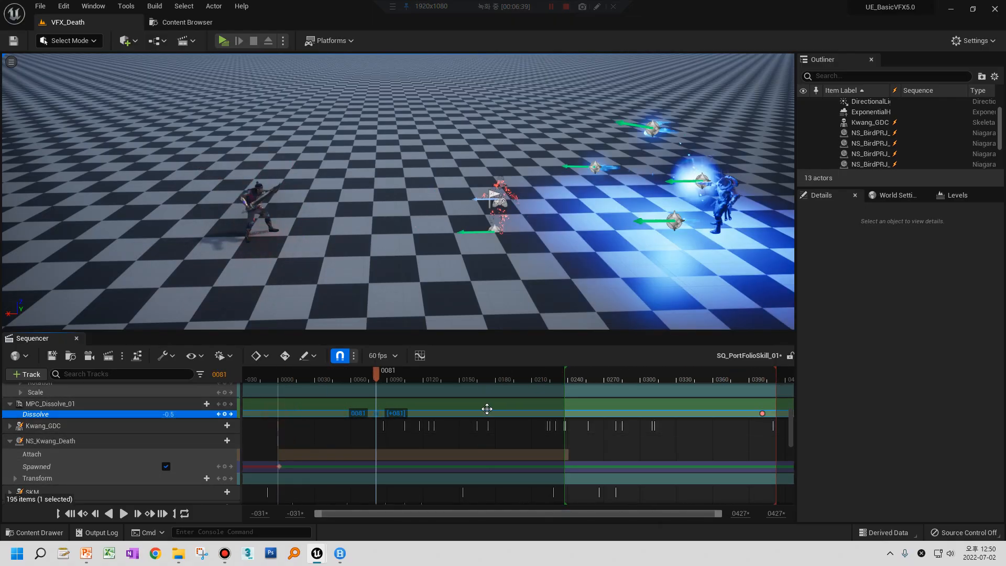
Move the playback range's start to about frame 200 and extend the timeline's end to frame 500
left_click_drag(566, 378, 520, 378)
left_click_drag(584, 377, 745, 377)
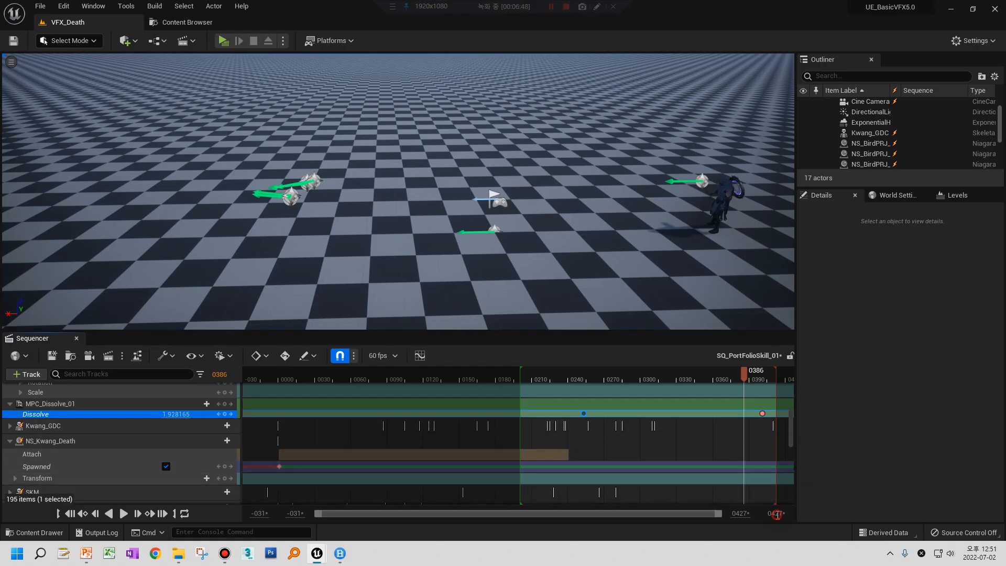
key("Return")
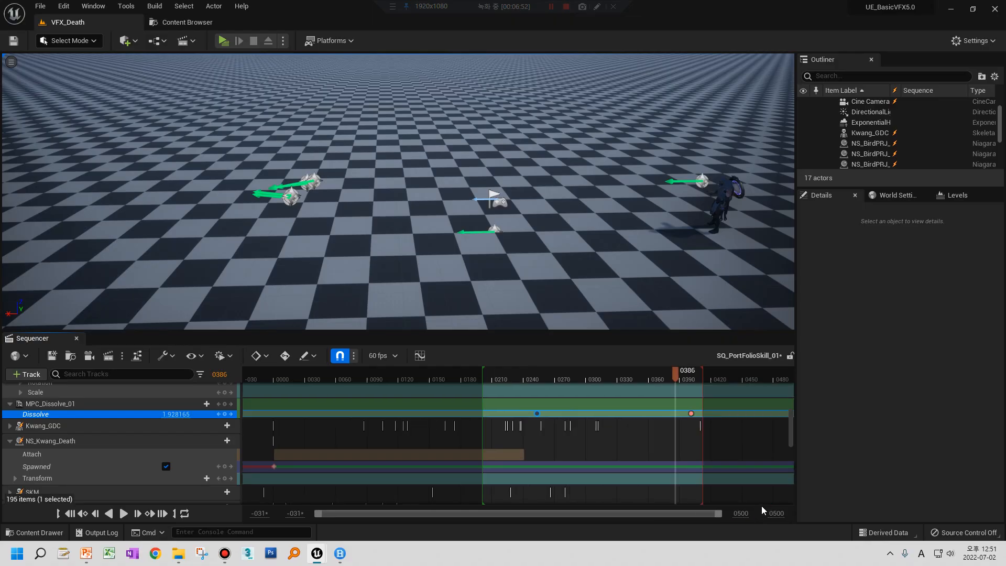
Move the end Dissolve key and the playback end to frame 444, and the start Dissolve key to frame 301
left_click_drag(675, 370, 743, 414)
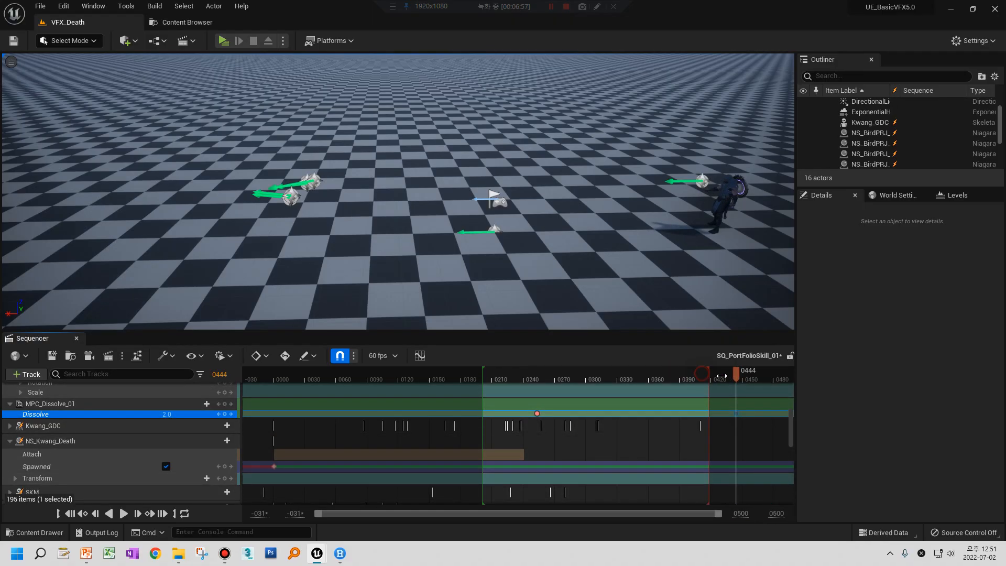
mouse_move(721, 376)
left_mouse_down()
mouse_move(735, 376)
mouse_move(564, 380)
mouse_move(674, 387)
mouse_move(538, 392)
mouse_move(564, 388)
mouse_move(539, 391)
mouse_move(602, 408)
mouse_move(564, 406)
mouse_move(590, 404)
mouse_move(587, 414)
left_mouse_up()
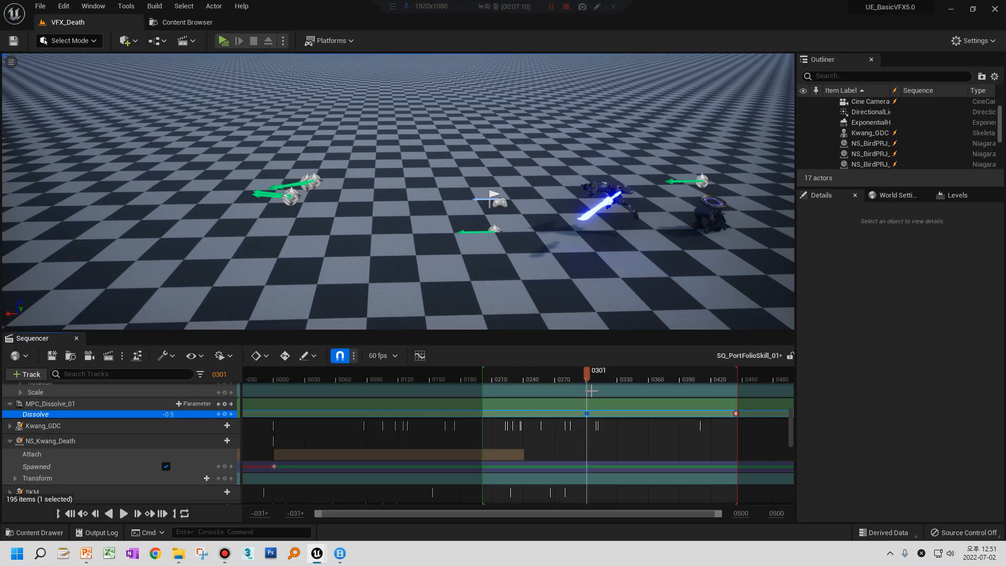
left_click_drag(585, 376, 578, 376)
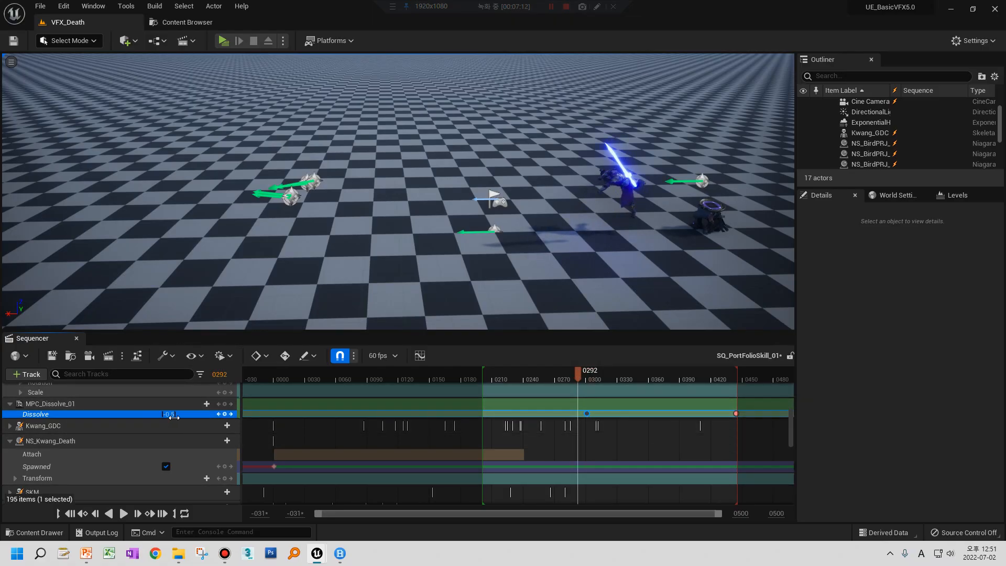
Key MPC_Dissolve_01's Dissolve parameter to -2.0 at frame 292
key("XF86Calculator")
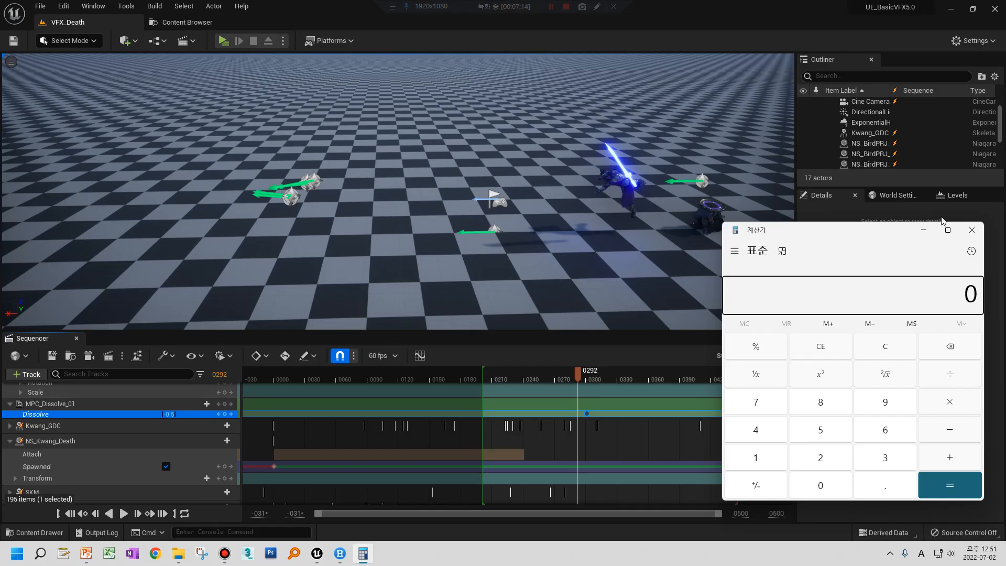
left_click(964, 229)
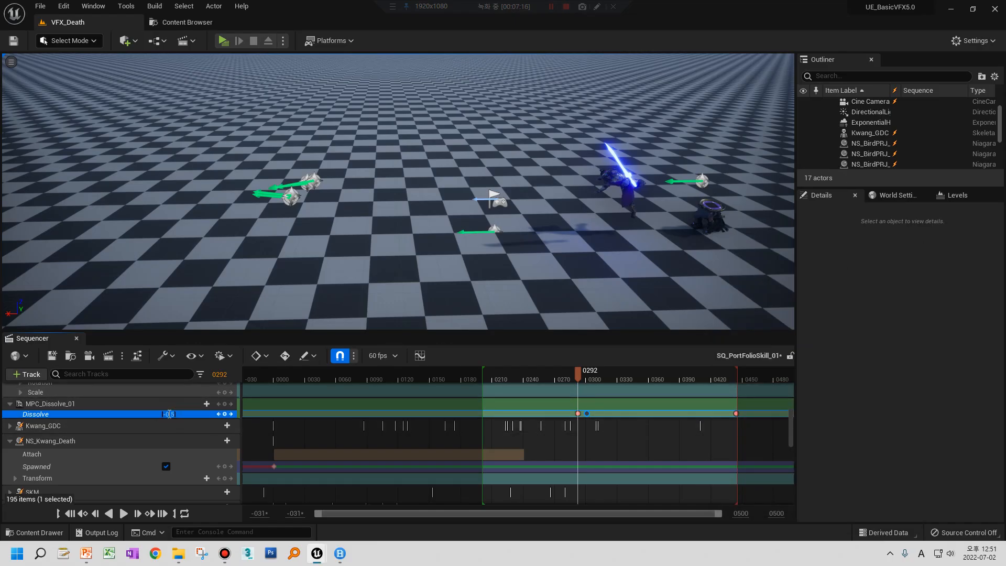
type("-2.0")
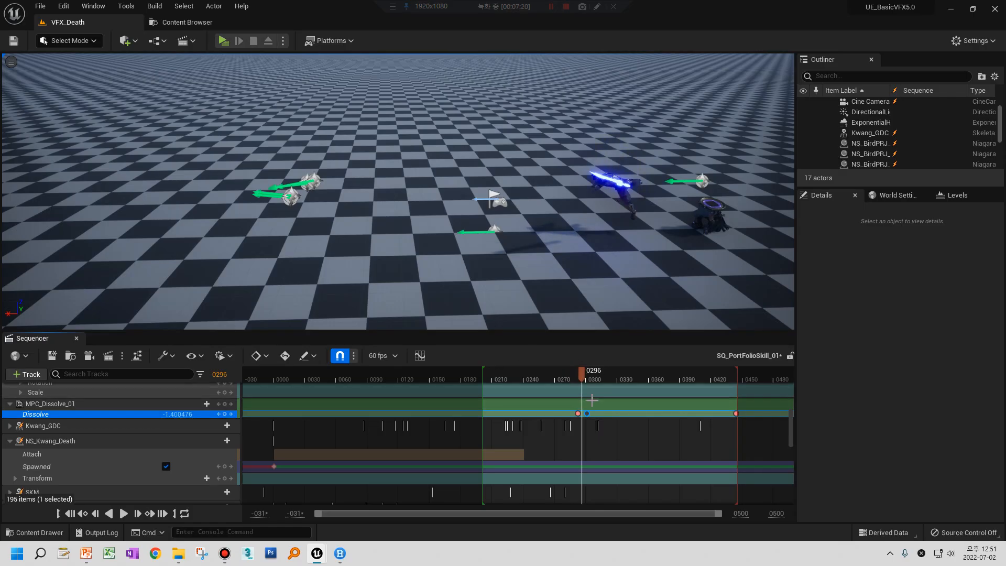
Move the -0.5 Dissolve key to about frame 294 and scrub to frame 352 to check the dissolve
left_click_drag(587, 413, 579, 414)
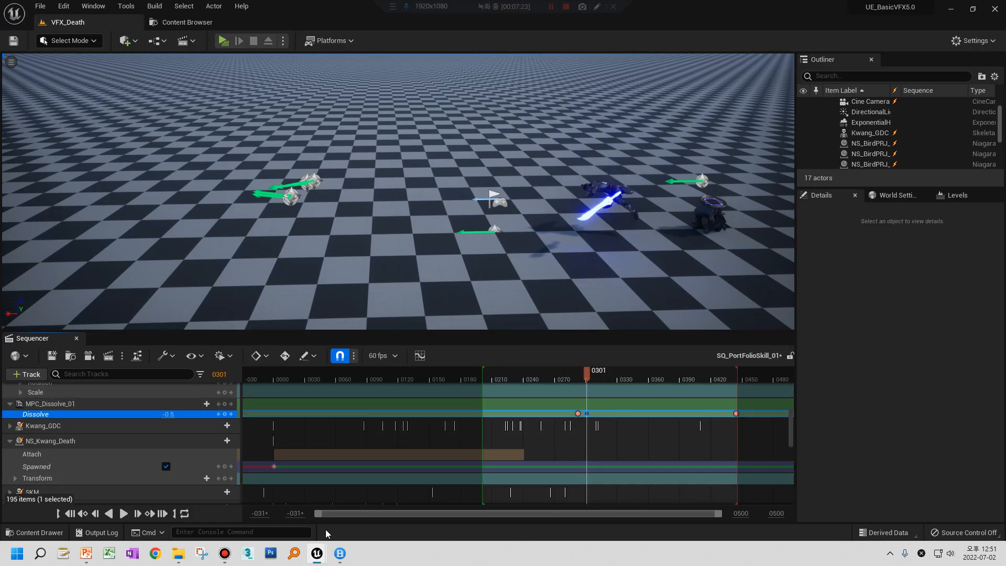
left_click_drag(313, 515, 514, 518)
left_click_drag(533, 414, 508, 417)
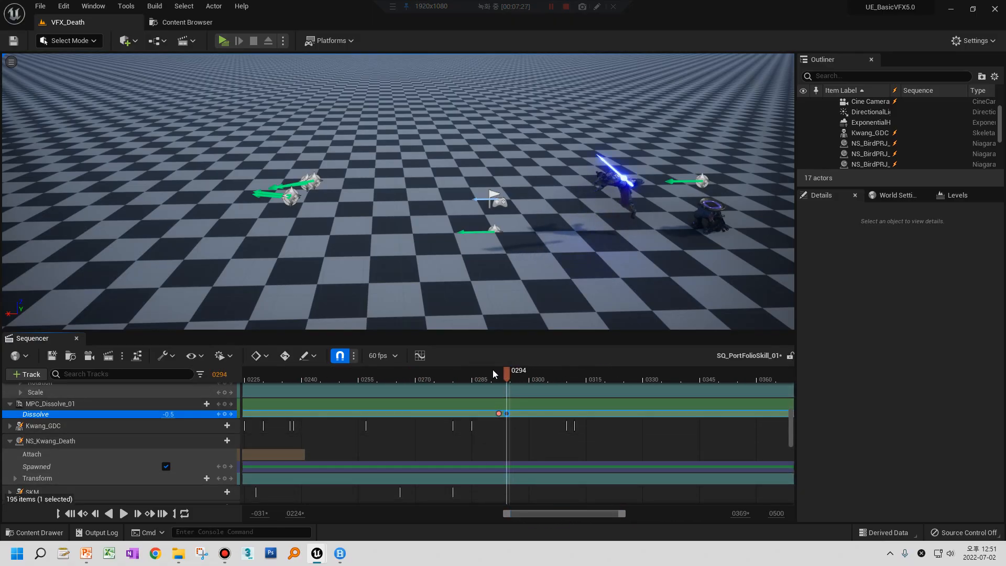
left_click_drag(492, 369, 726, 396)
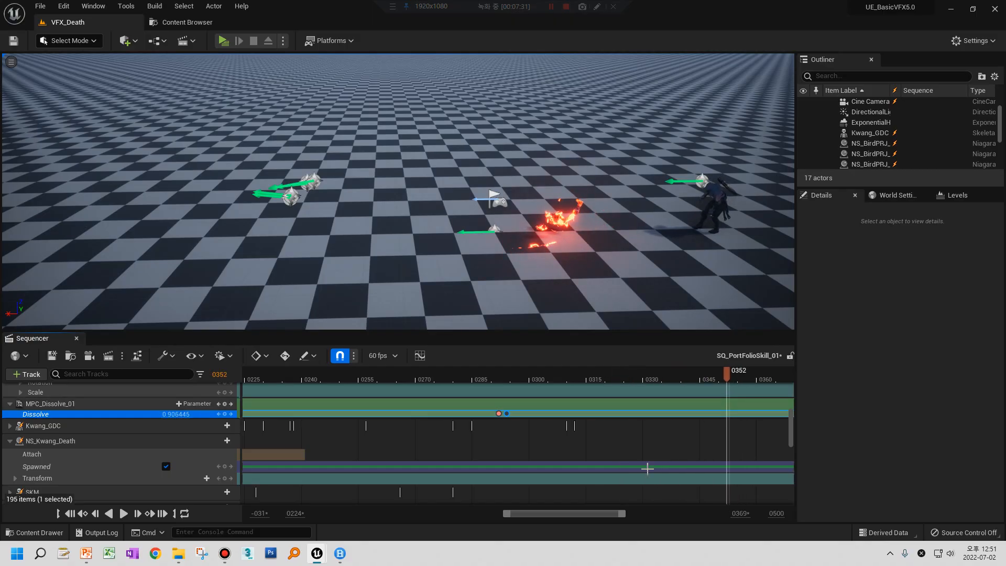
left_click_drag(583, 517, 428, 517)
double_click(526, 514)
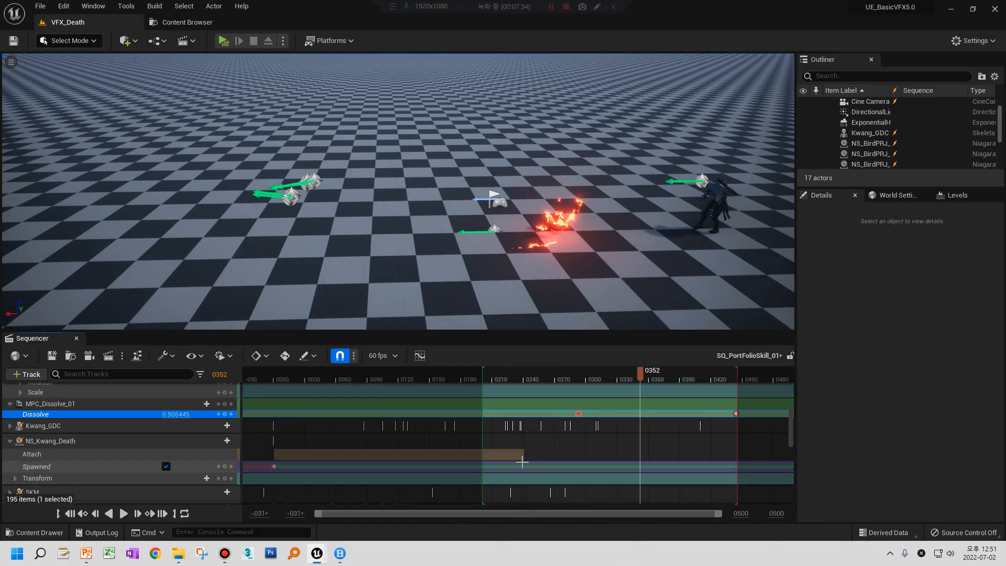
Expand the Kwang_GDC track and scrub to frame 301 to check its component and animation tracks against the dissolve
left_click(46, 428)
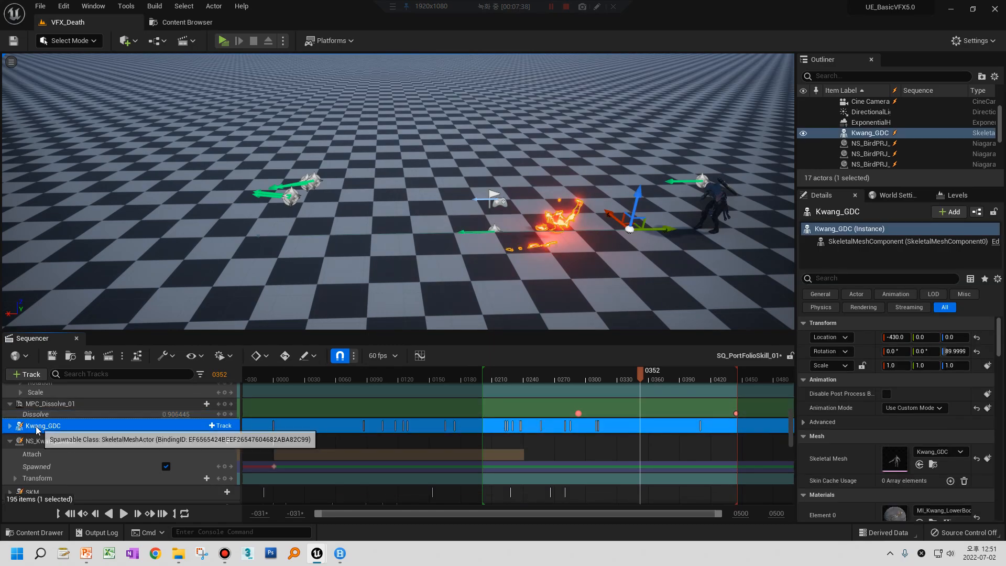
left_click(10, 426)
scroll(21, 433, "down", 2)
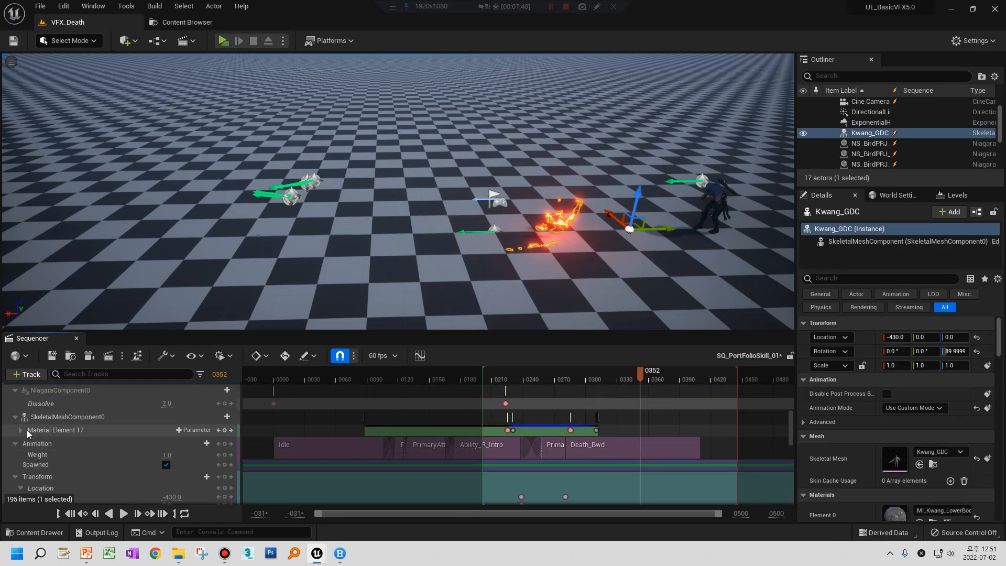
scroll(48, 408, "up", 2)
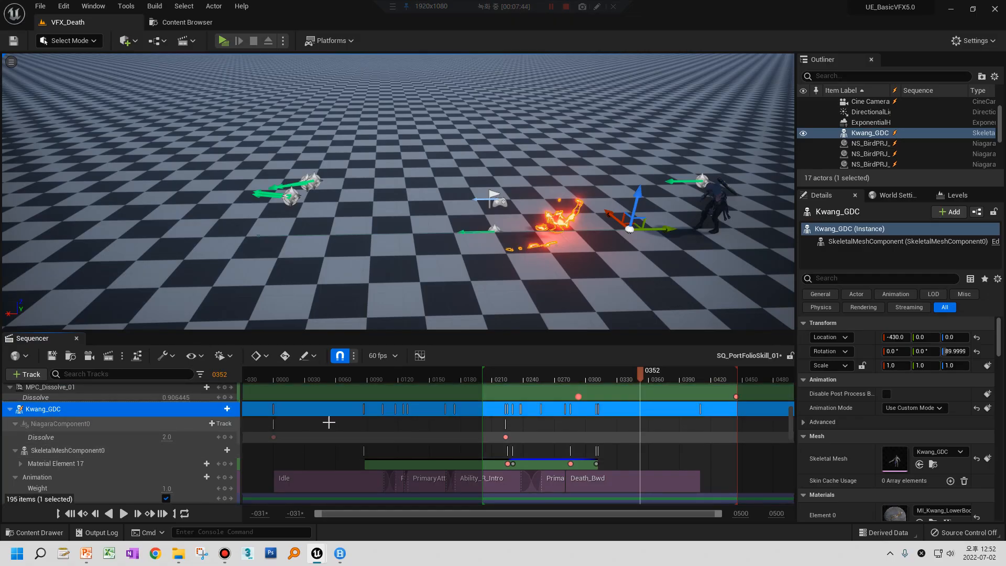
left_click(503, 380)
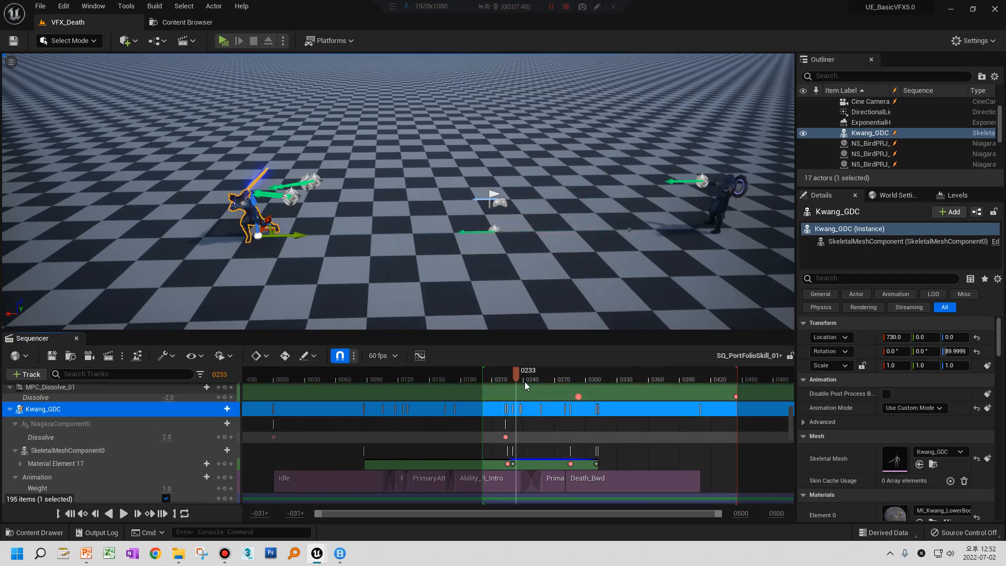
left_click_drag(524, 382, 587, 382)
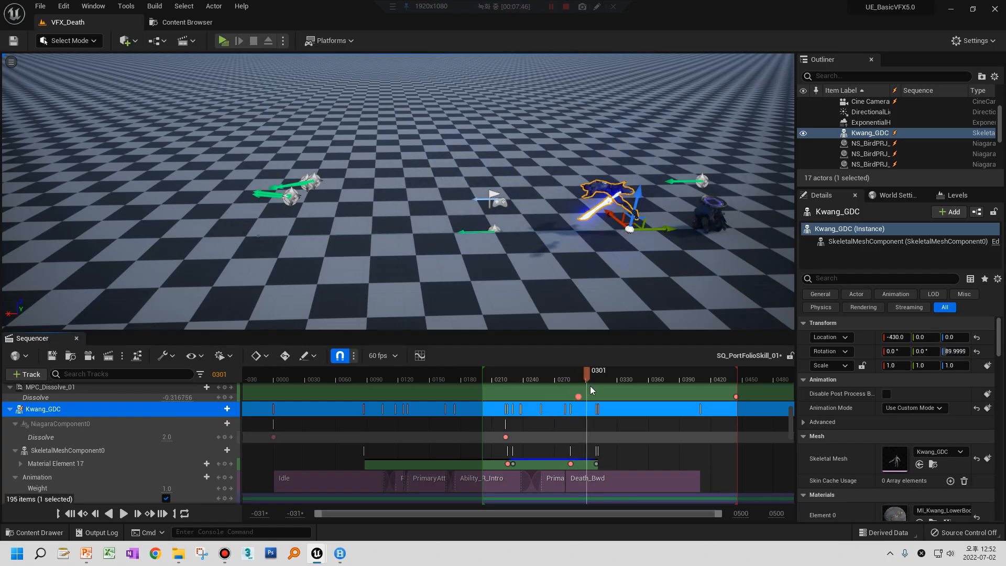
Delete the unbound NiagaraComponent0 track, including its Dissolve parameter, from under Kwang_GDC
left_click(62, 427)
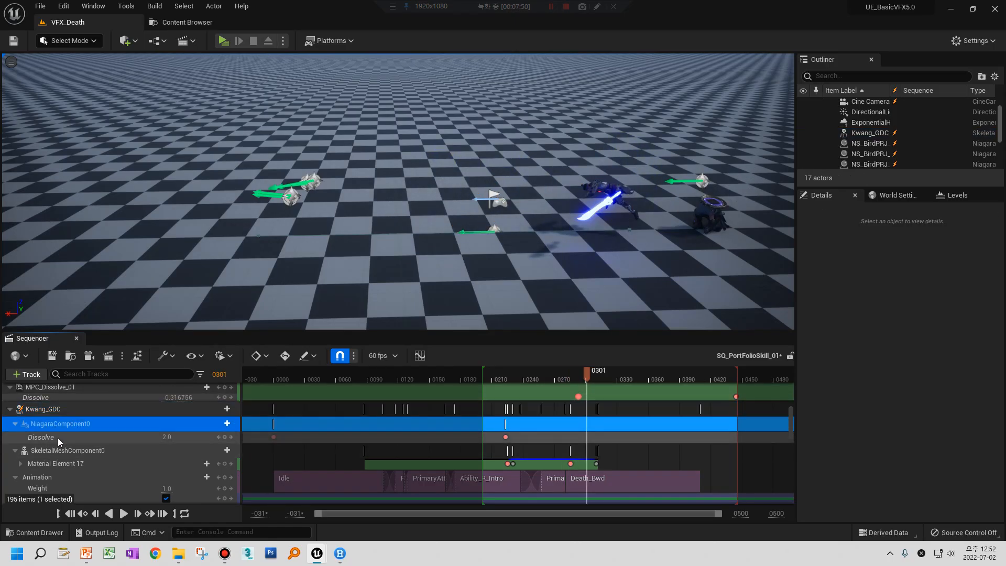
left_click(46, 409)
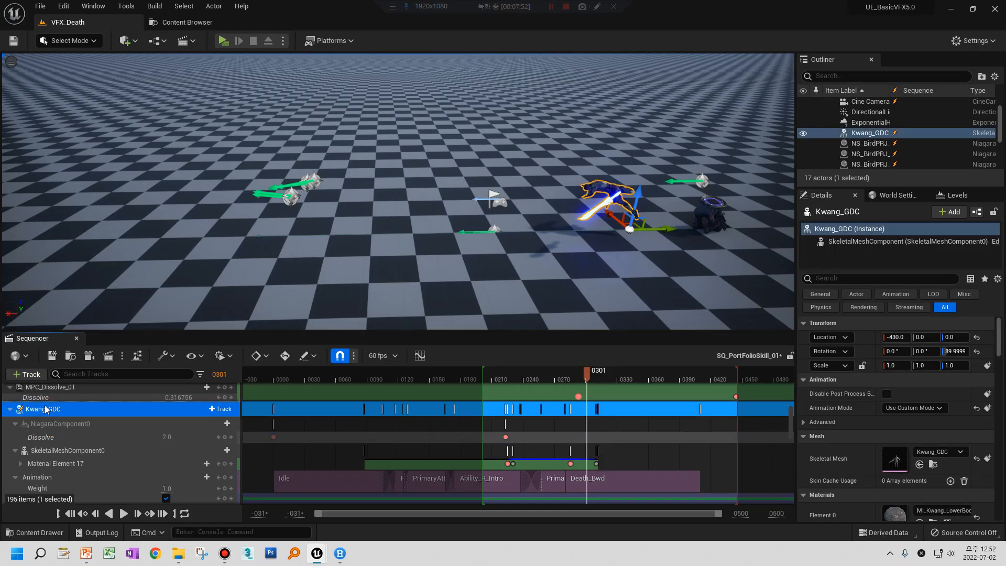
scroll(61, 422, "down", 1)
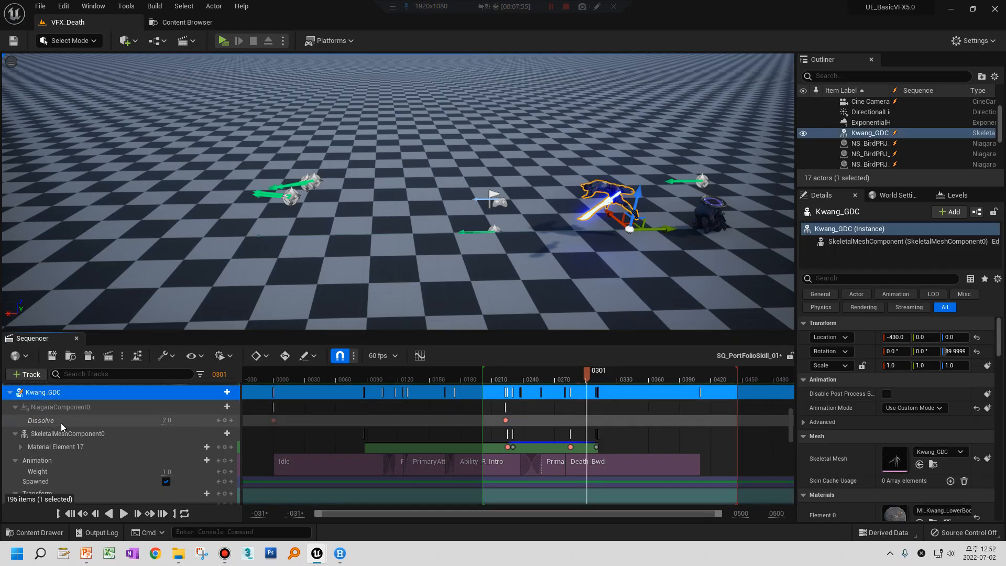
left_click(56, 407)
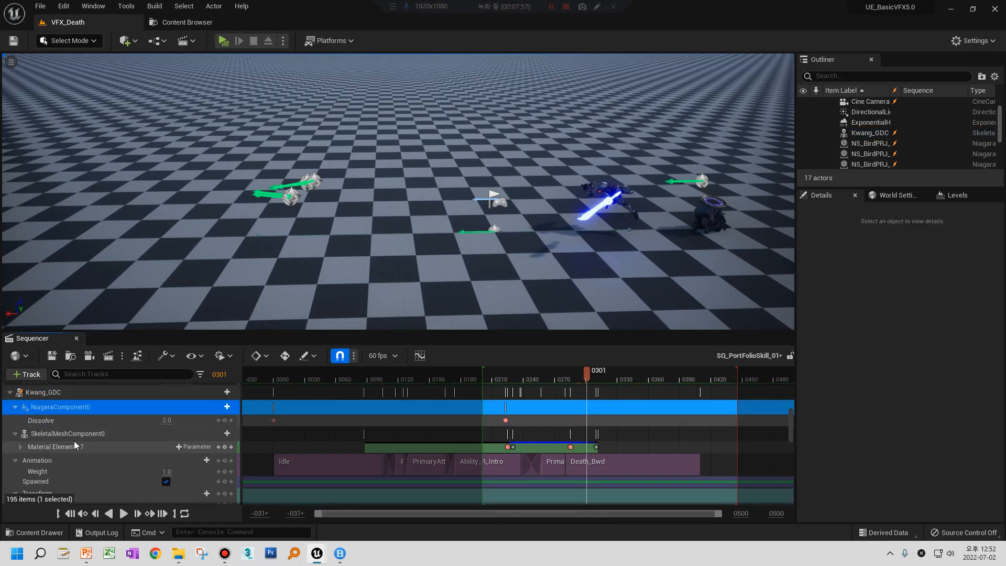
left_click(63, 412)
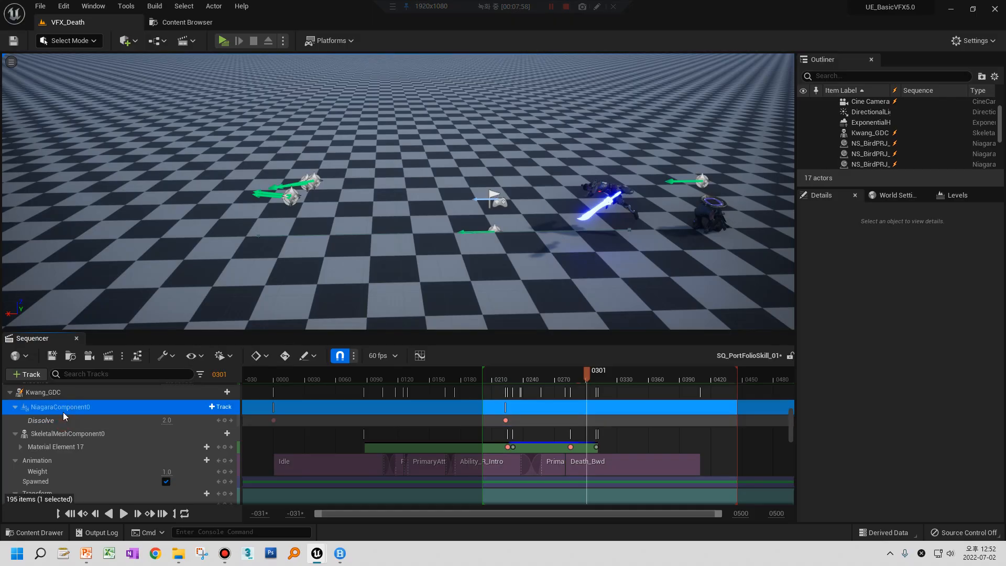
key("Delete")
left_click(62, 413)
left_click(47, 394)
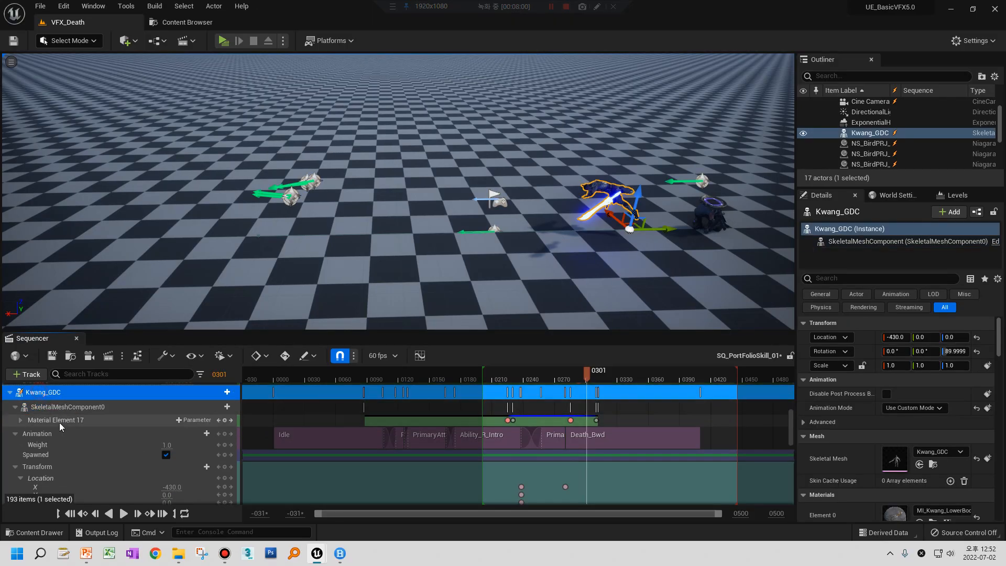
Collapse the Kwang_GDC track so that NS_Kwang_Death sits directly beneath it
scroll(59, 422, "up", 2)
scroll(26, 434, "down", 2)
scroll(29, 435, "up", 3)
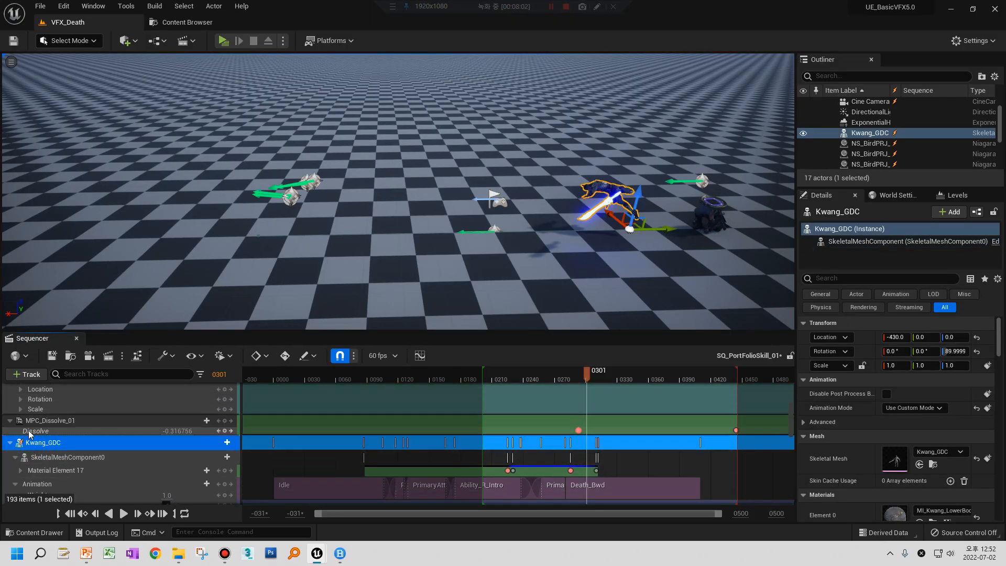
left_click(9, 444)
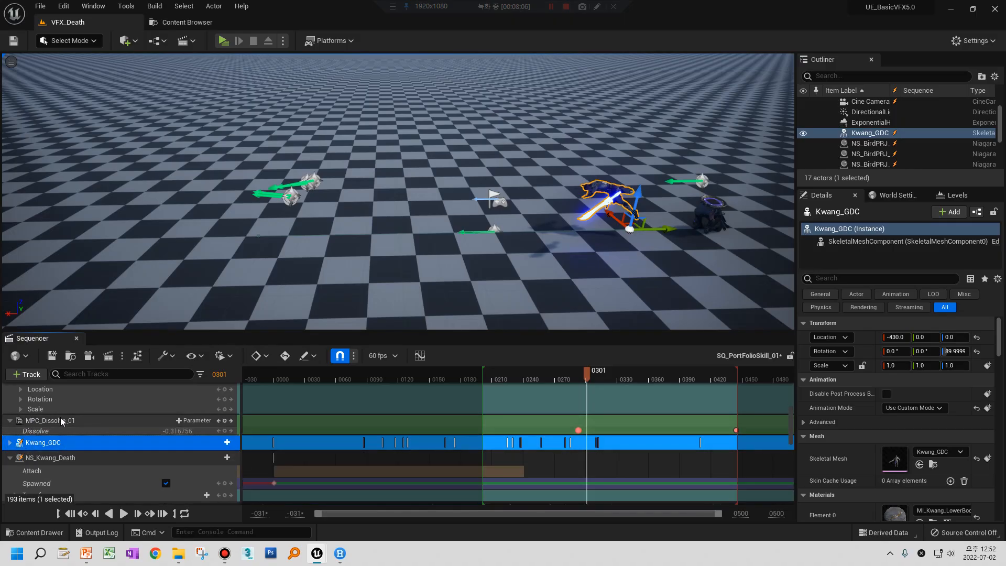
left_click(9, 444)
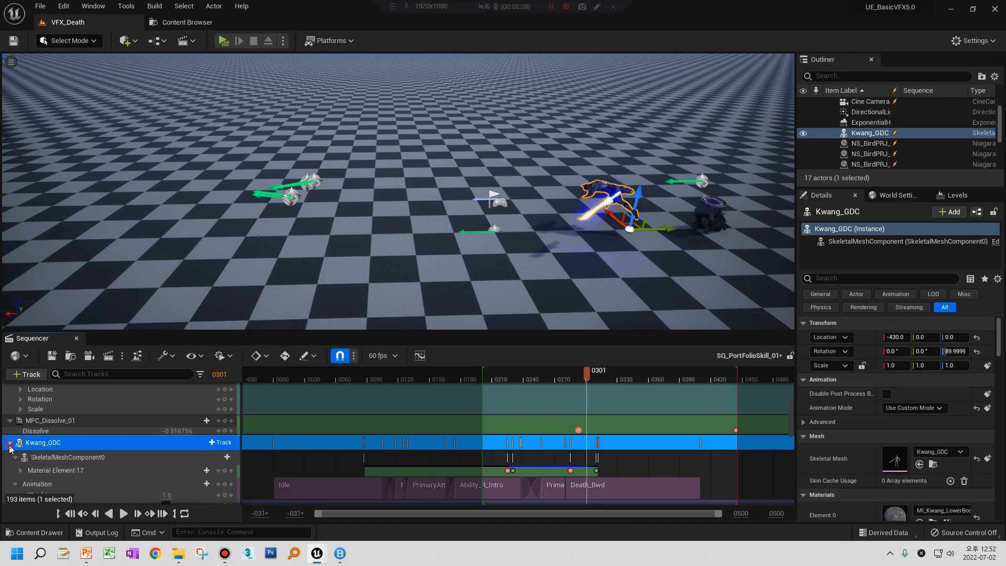
scroll(21, 438, "down", 1)
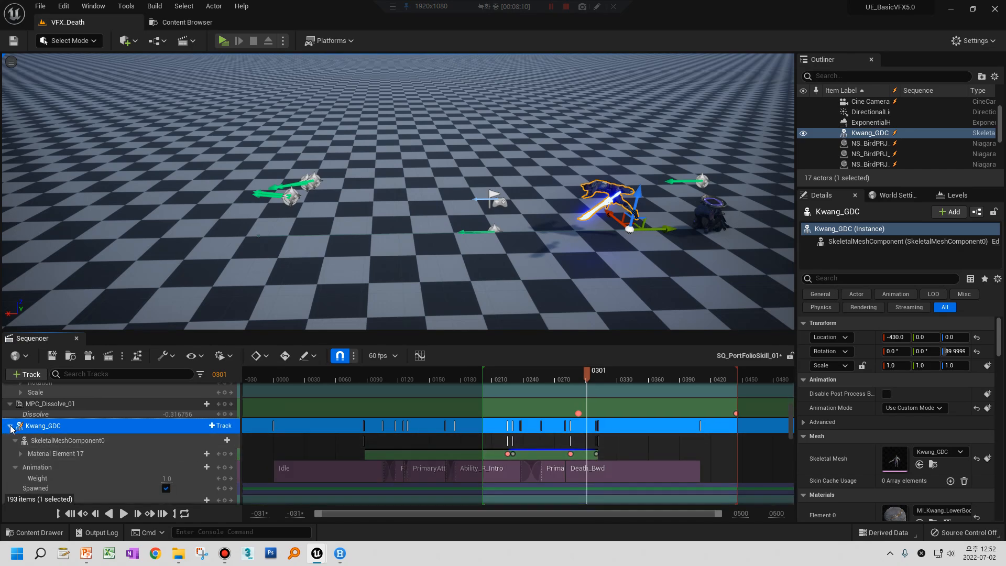
left_click(9, 426)
left_click(10, 426)
left_click(10, 427)
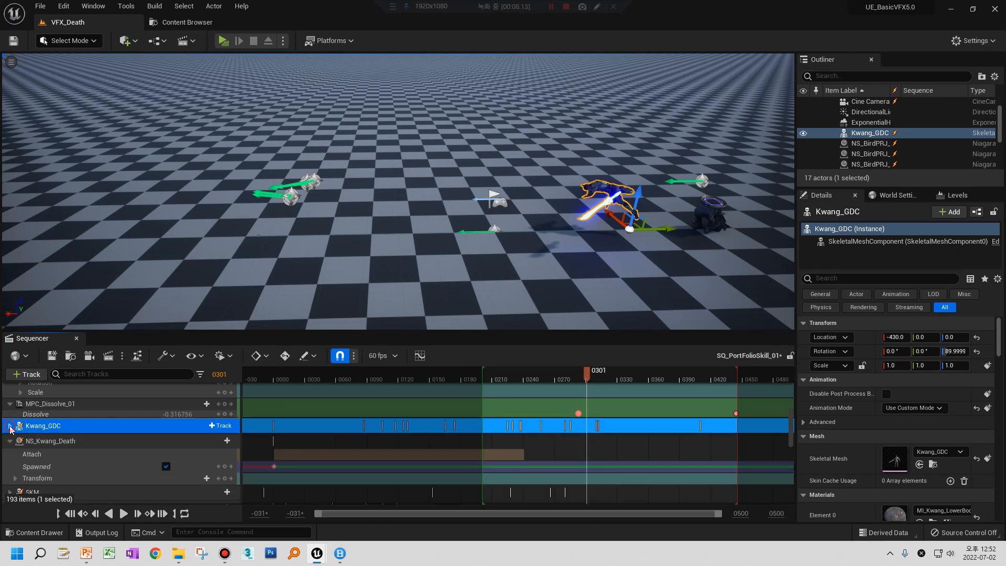
Inspect NS_Kwang_Death's tracks and set the playhead to the first Dissolve key at frame 292
left_click(61, 439)
scroll(64, 441, "down", 2)
scroll(64, 441, "up", 2)
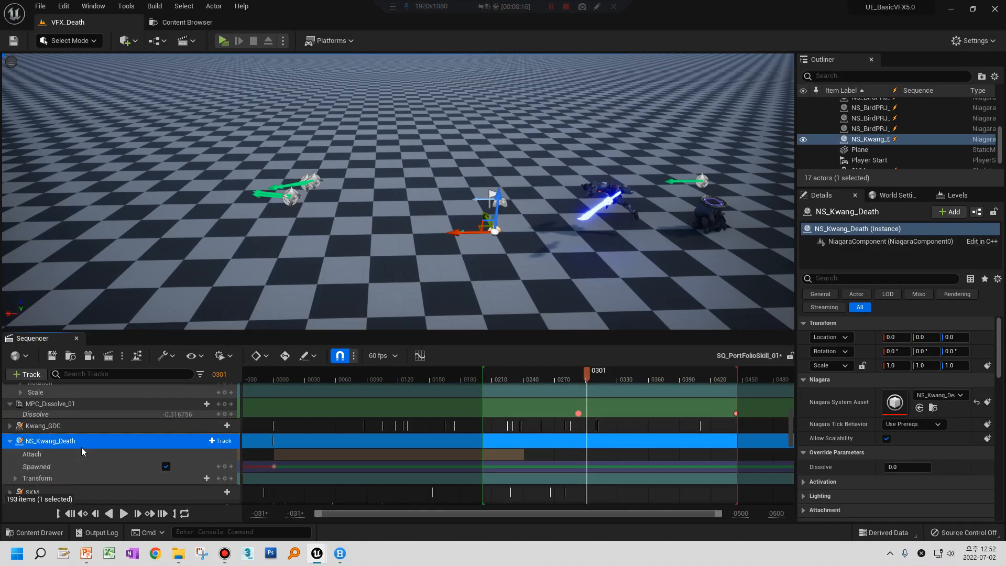
scroll(71, 448, "down", 1)
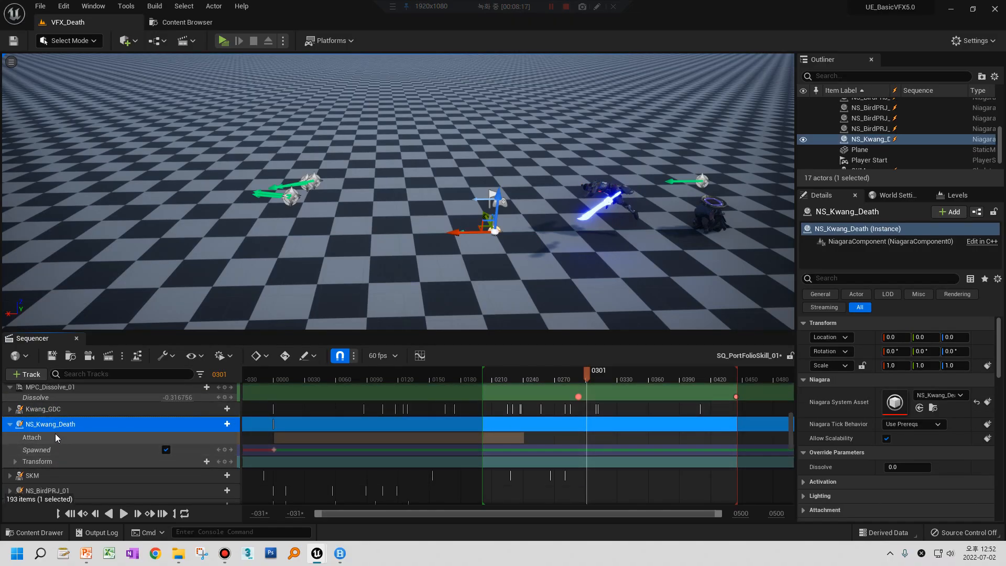
left_click(577, 398)
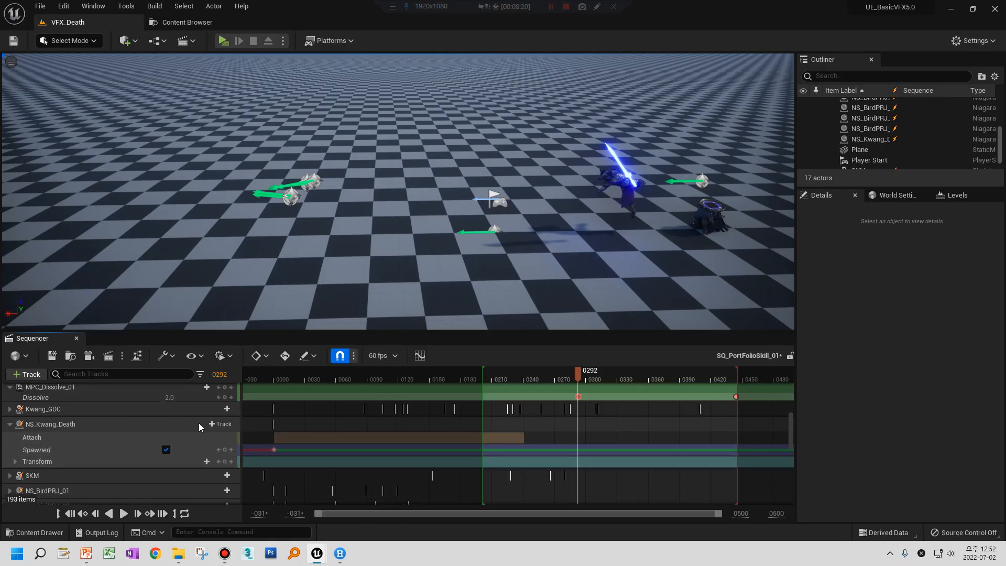
left_click_drag(321, 513, 530, 514)
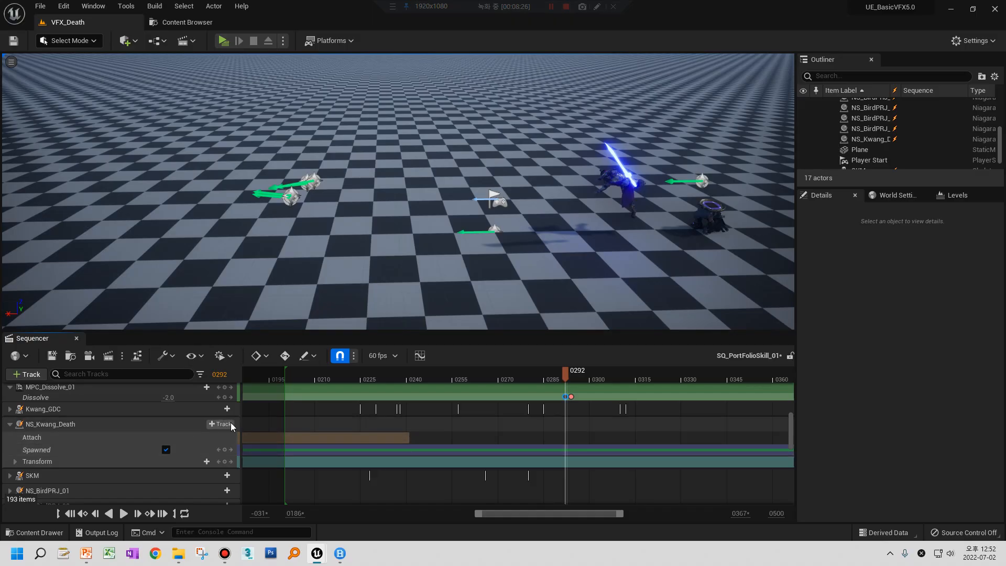
Move NS_Kwang_Death's existing Attach section so that it starts at frame 292
left_click_drag(409, 437, 785, 438)
left_click_drag(600, 439, 568, 430)
mouse_move(555, 382)
left_mouse_down()
mouse_move(581, 393)
mouse_move(566, 396)
left_mouse_up()
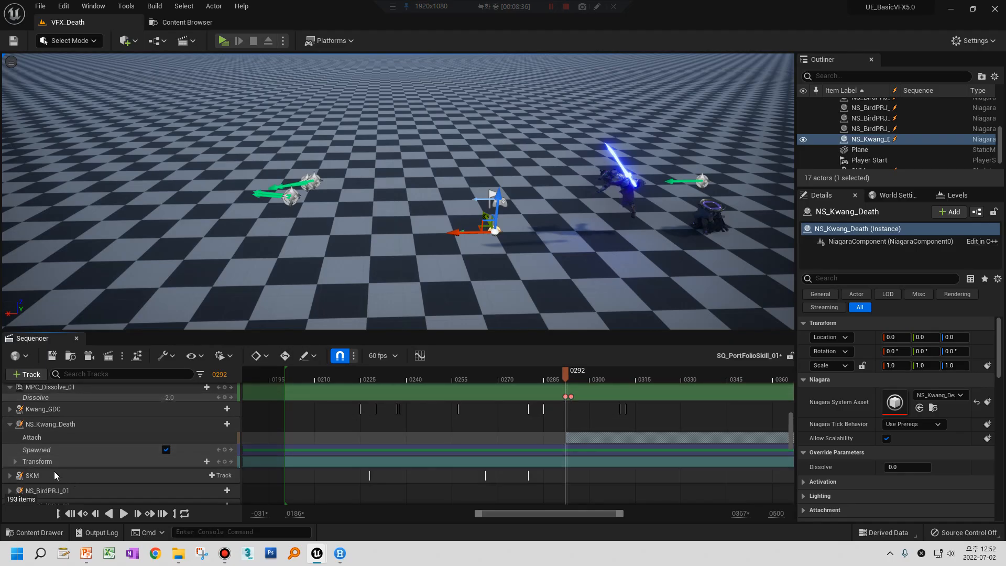
Replace NS_Kwang_Death's Attach track with a new one attaching it to Kwang_GDC's root bone from frame 292
left_click(46, 440)
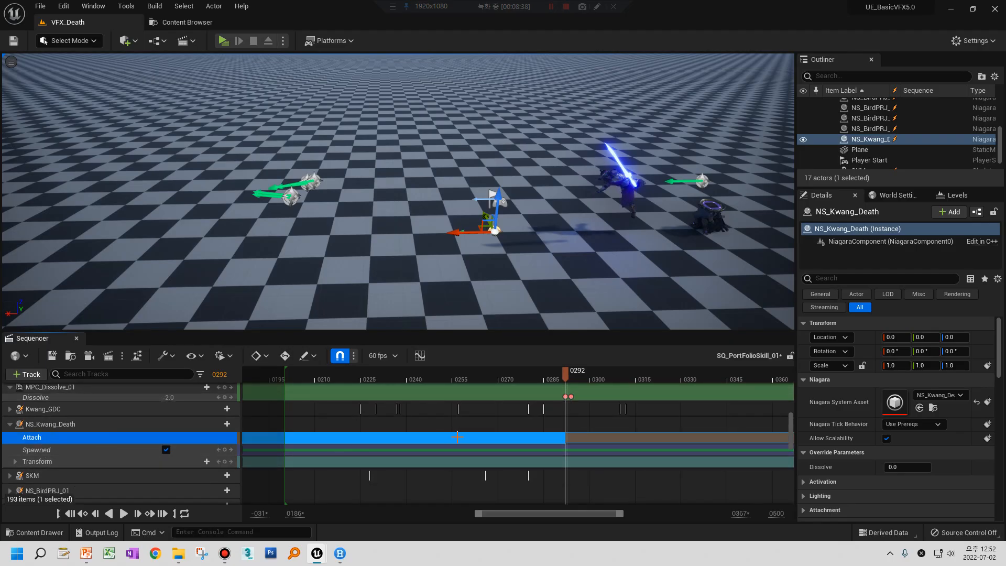
key("Delete")
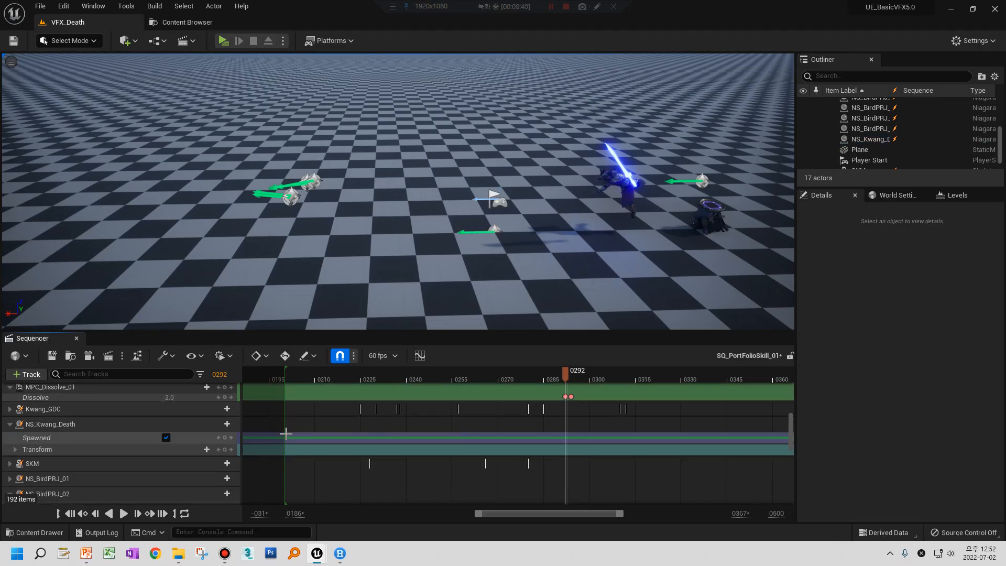
left_click(227, 424)
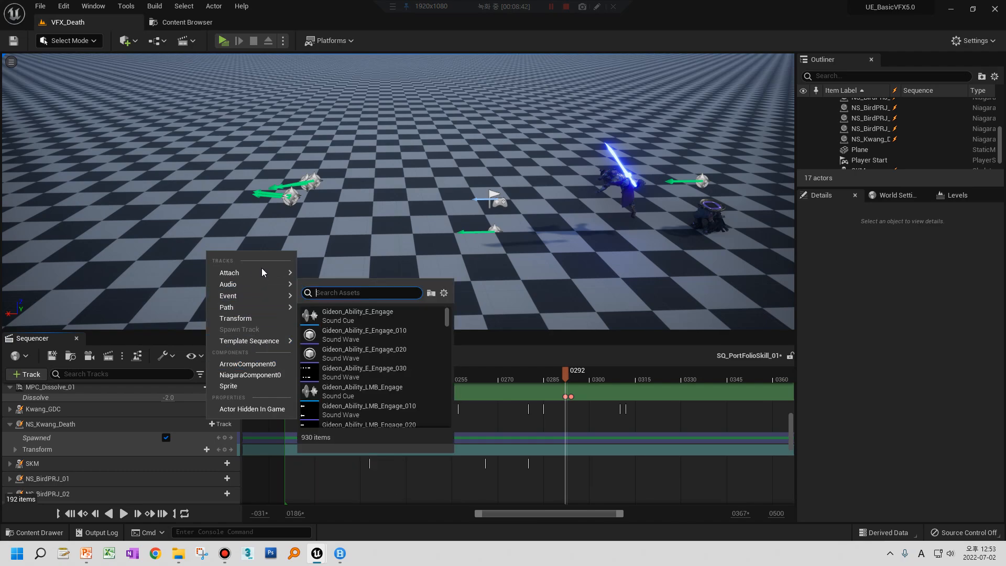
mouse_move(262, 273)
mouse_move(367, 282)
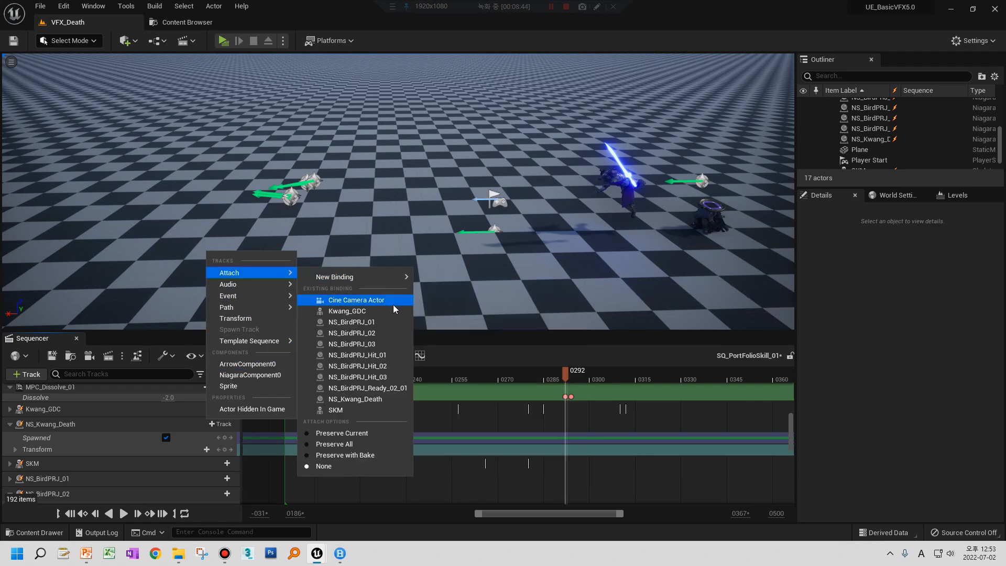
left_click(345, 312)
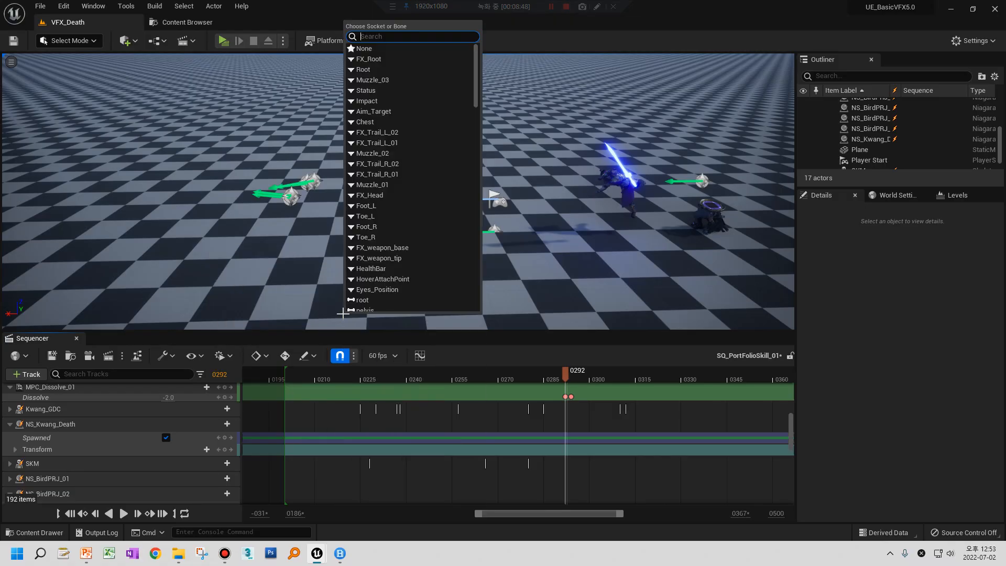
left_click(364, 299)
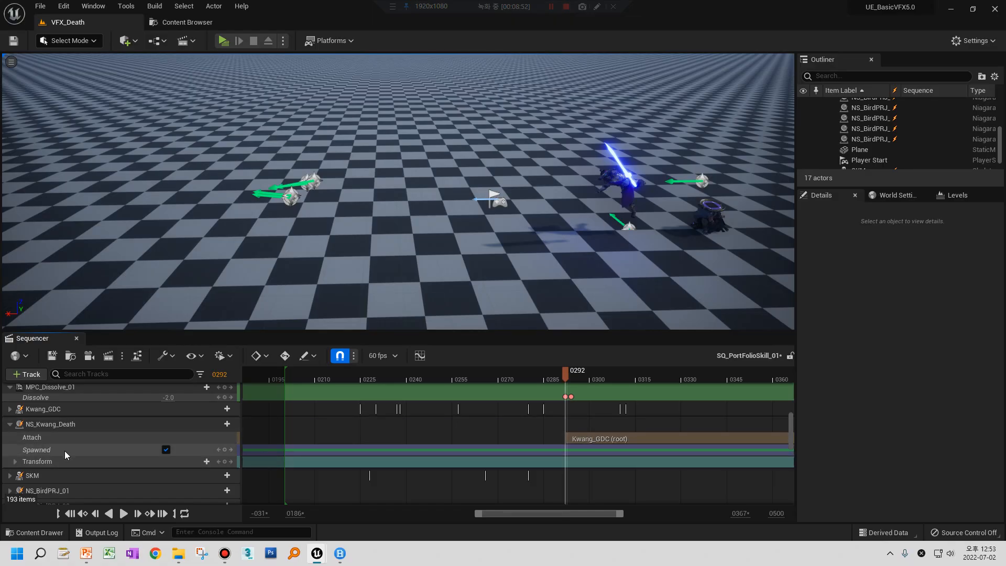
Add NiagaraComponent0 under NS_Kwang_Death and give it a Dissolve parameter track
left_click(221, 425)
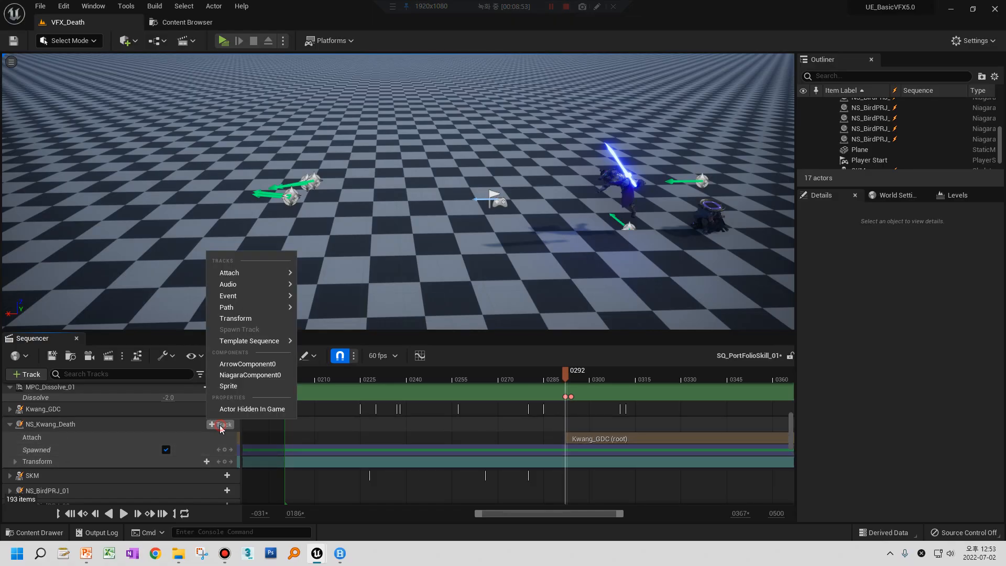
left_click(235, 376)
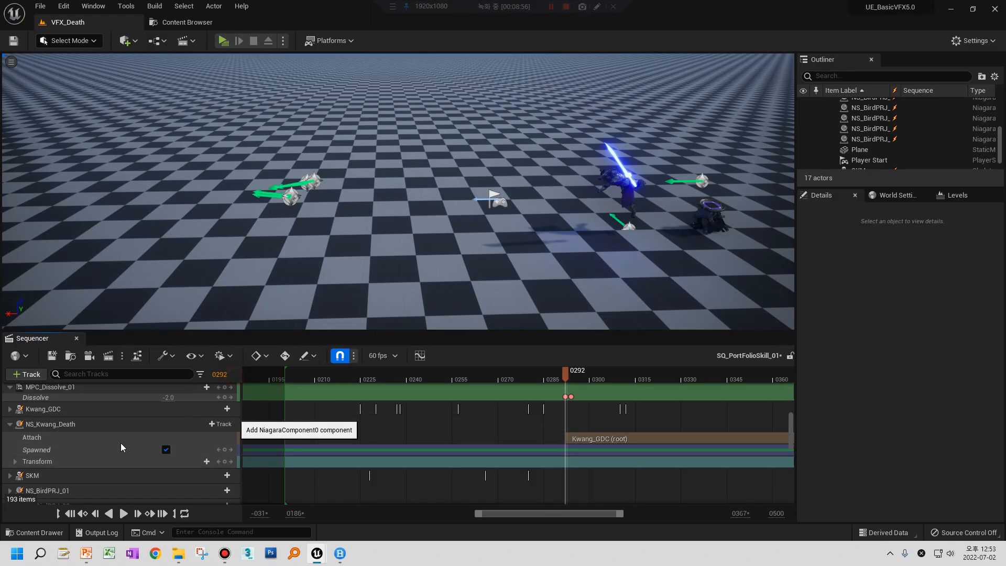
left_click(220, 439)
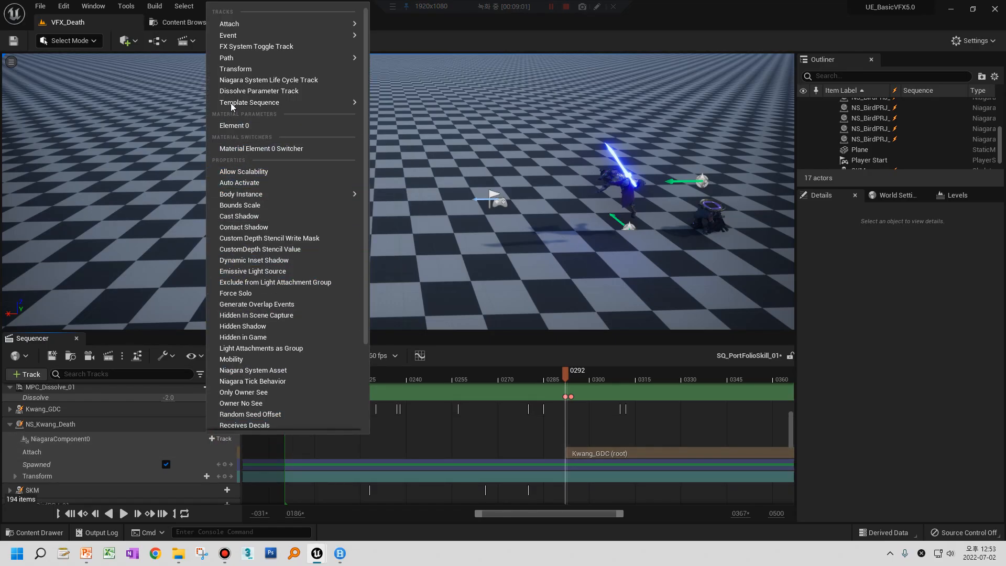
left_click(240, 90)
scroll(121, 465, "down", 1)
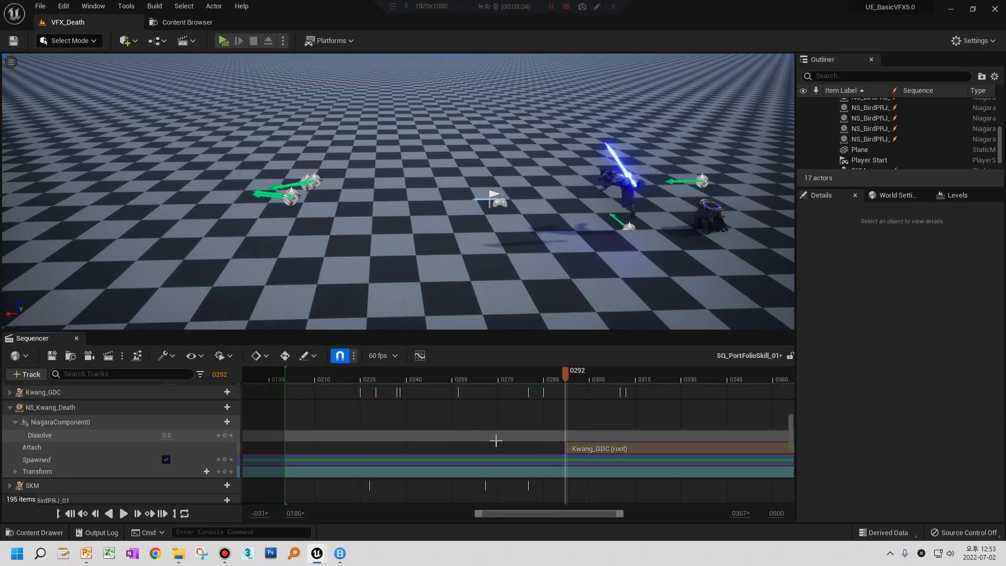
Key NS_Kwang_Death's Dissolve parameter at -2.0 on frame 292 and -0.5 on frame 294, matching the MPC_Dissolve_01 keys
scroll(472, 439, "up", 2)
left_click(167, 469)
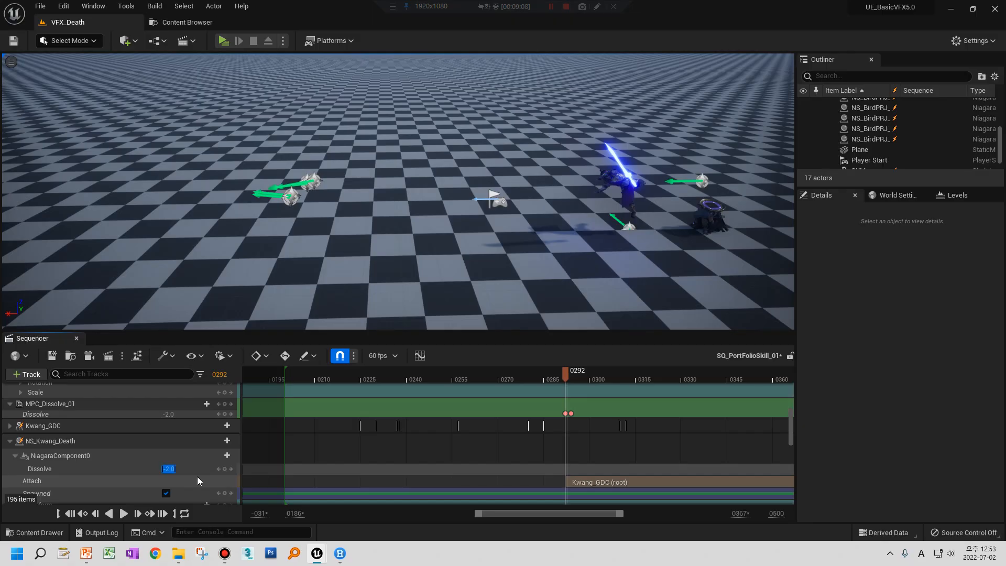
key("Return")
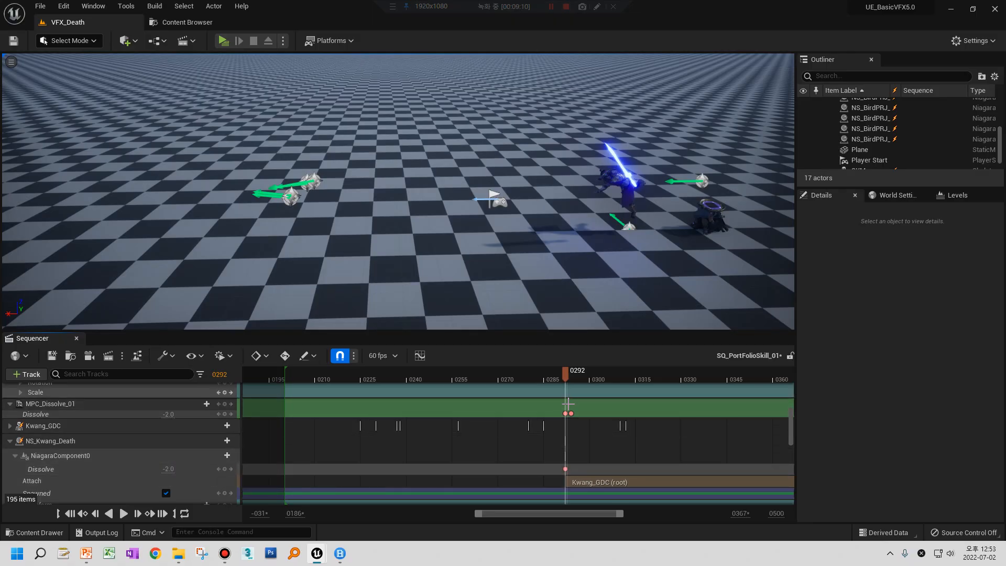
left_click(571, 414)
left_click(170, 468)
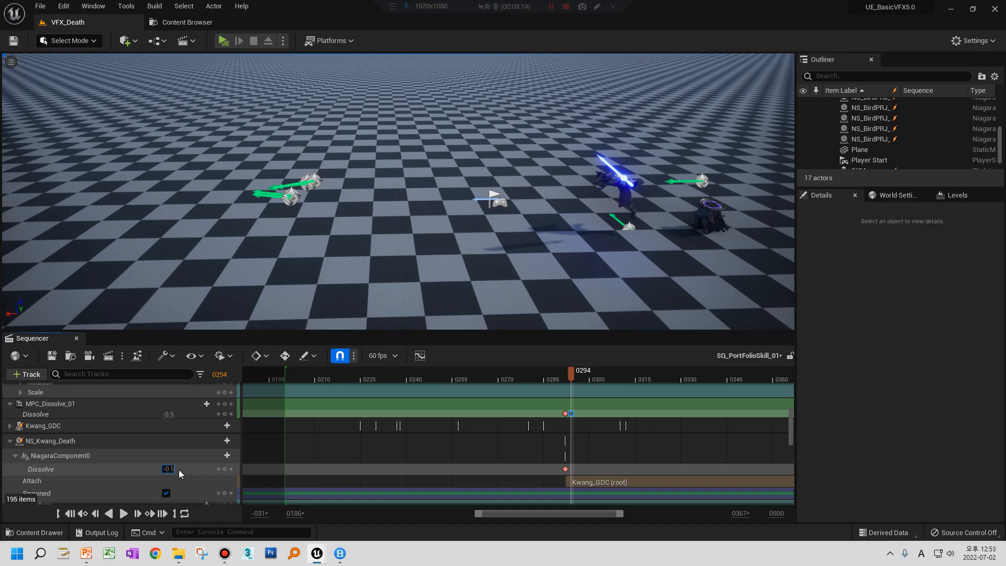
key("Return")
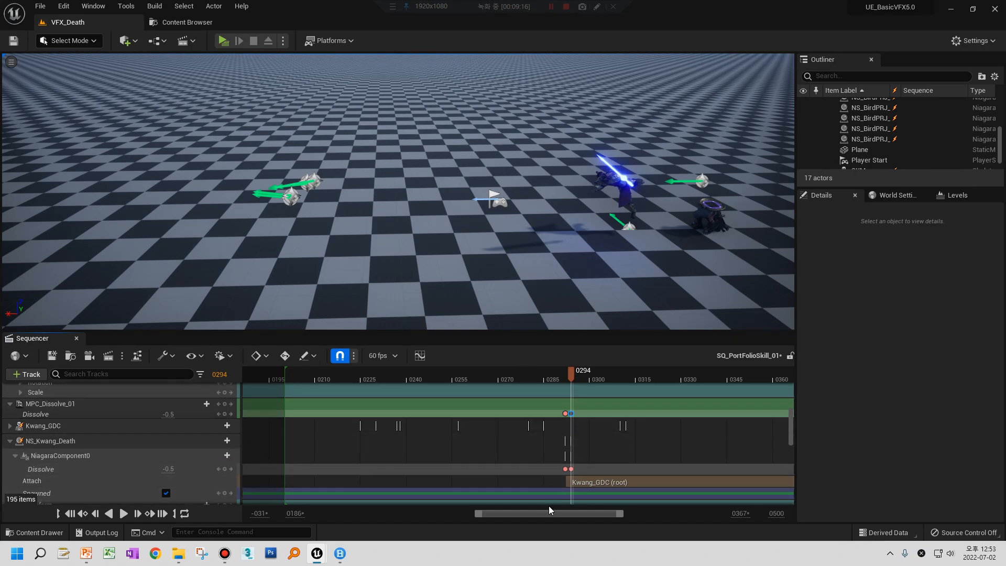
Key NS_Kwang_Death's Dissolve parameter at 2.0 on frame 444, in line with the last MPC_Dissolve_01 key
left_click_drag(617, 516, 705, 515)
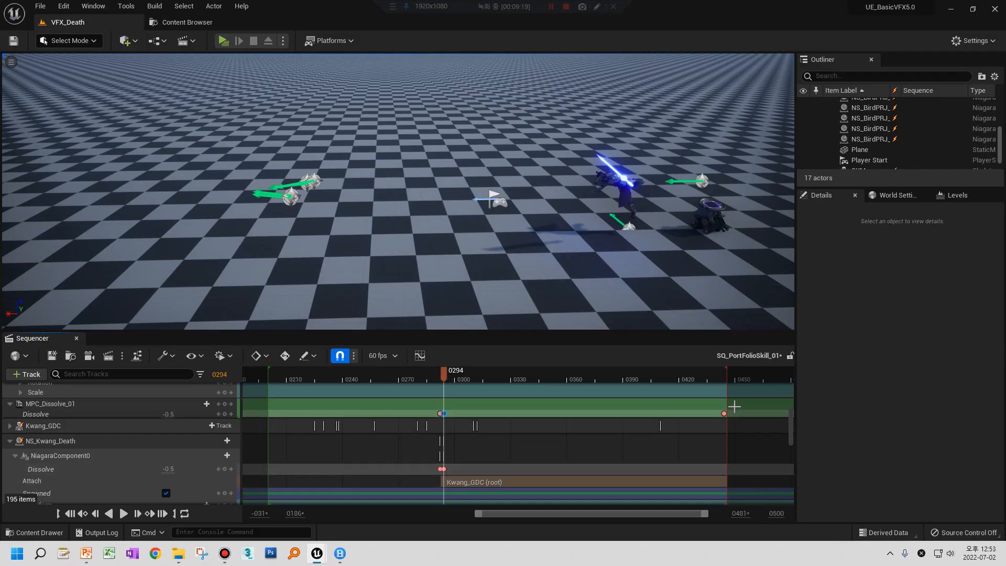
left_click(723, 413)
left_click(179, 469)
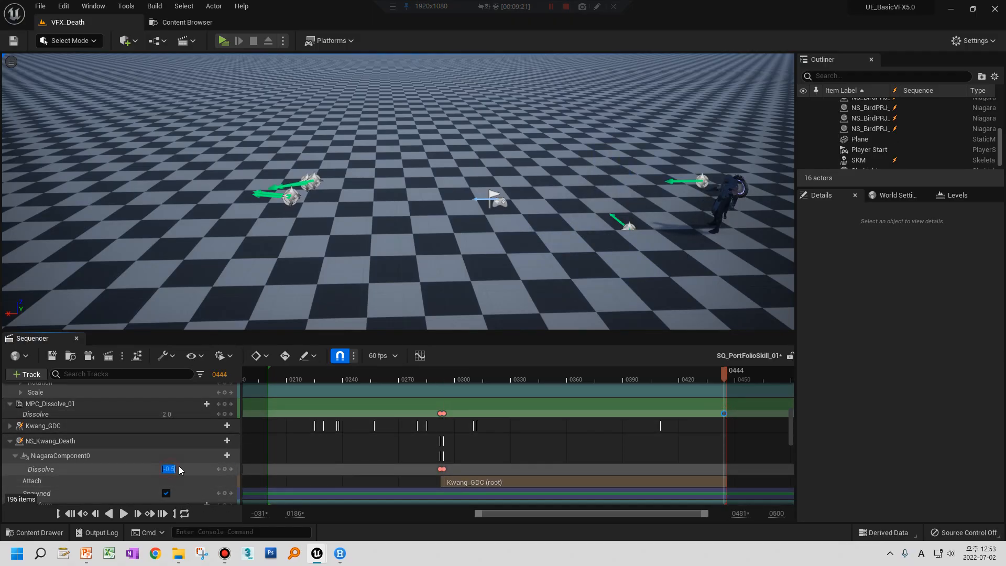
type("2")
key("Return")
Play the death dissolve from just before frame 292 and examine NS_Kwang_Death's particles and first Dissolve key
left_click(440, 373)
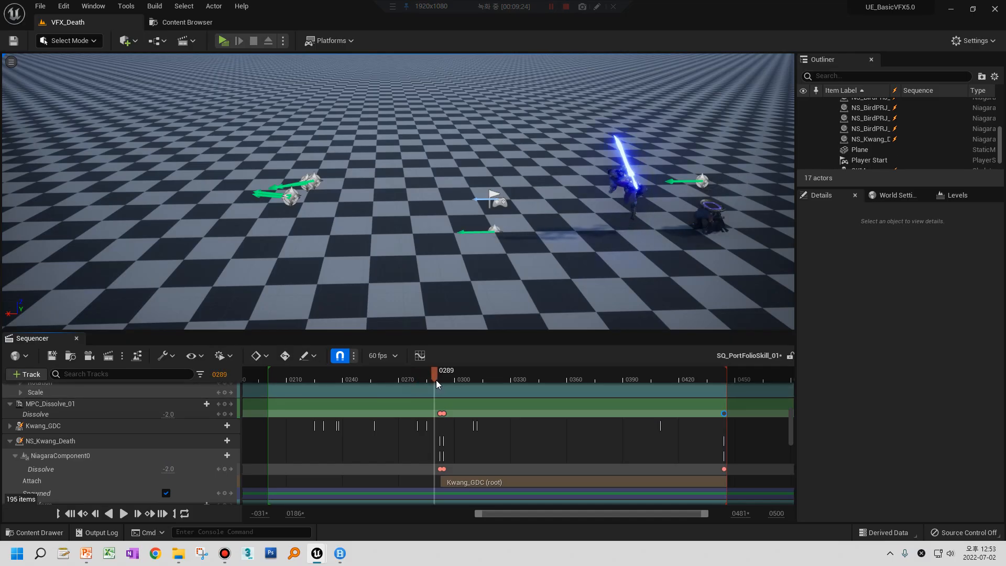
left_click_drag(438, 382, 432, 382)
left_click(122, 514)
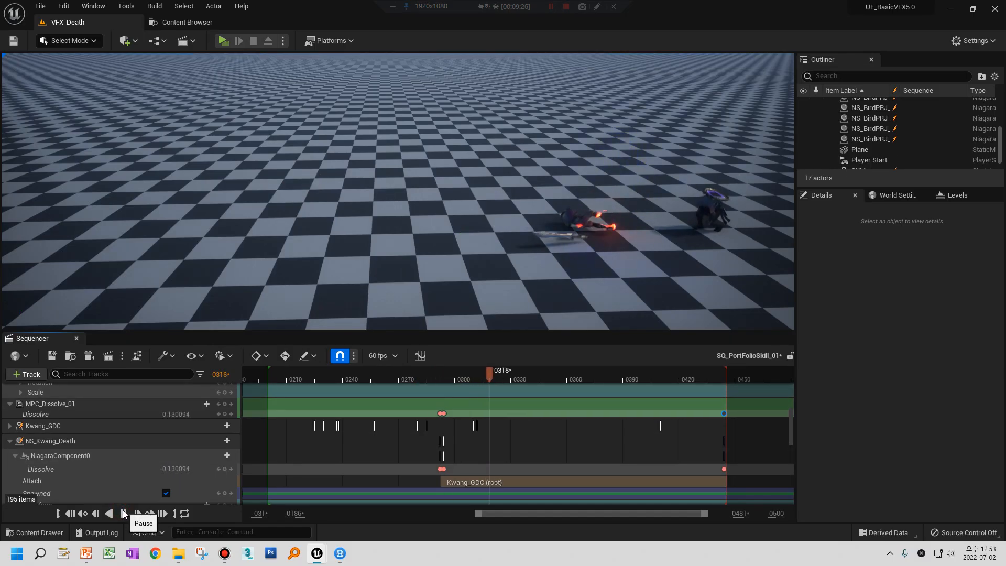
key("space")
left_click(435, 387)
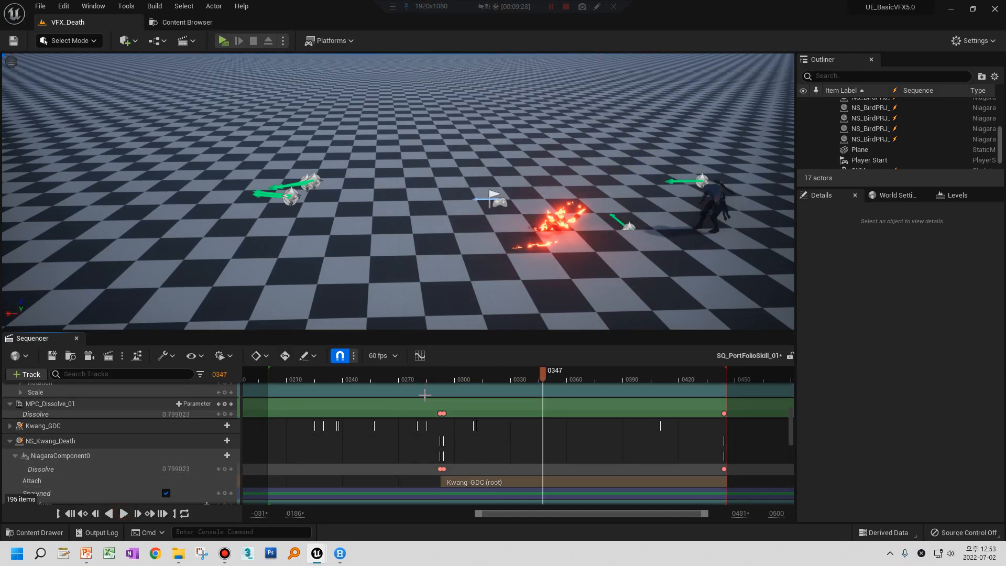
left_click(440, 375)
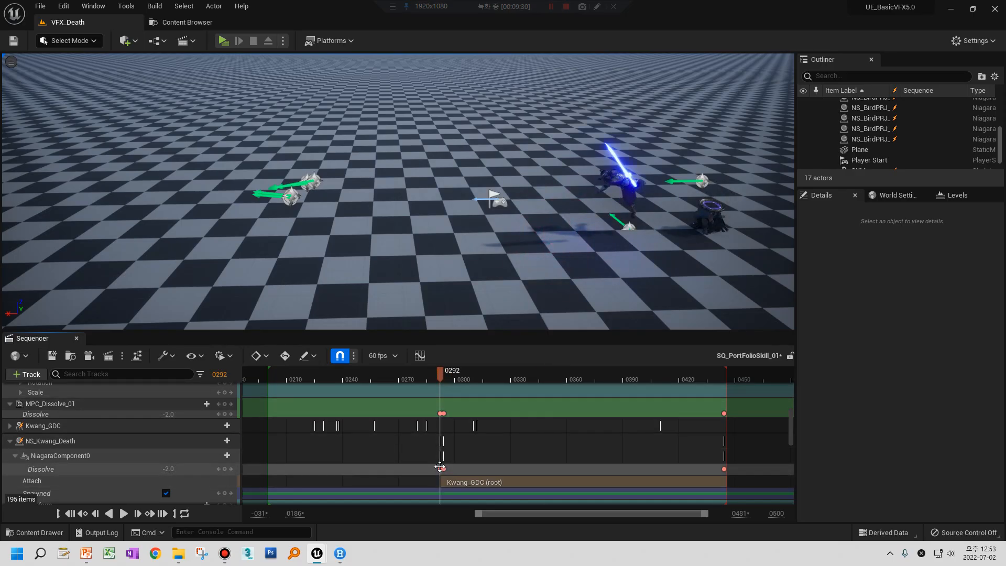
left_click(440, 468)
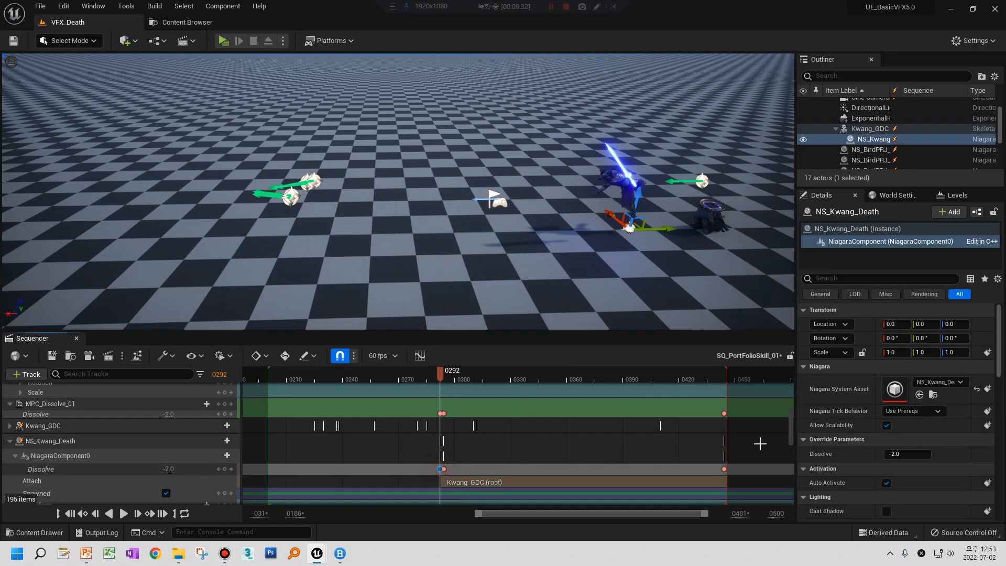
scroll(791, 438, "down", 2)
Add a Spawned key for NS_Kwang_Death at frame 280 and delete its Spawned key at frame 0
mouse_move(437, 373)
left_mouse_down()
mouse_move(411, 377)
mouse_move(419, 377)
left_mouse_up()
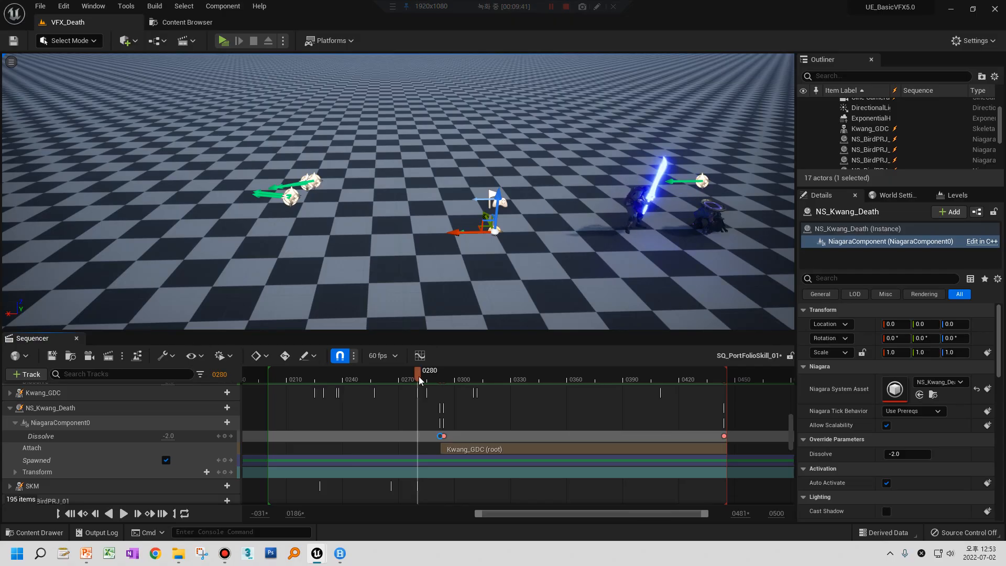
left_click(225, 460)
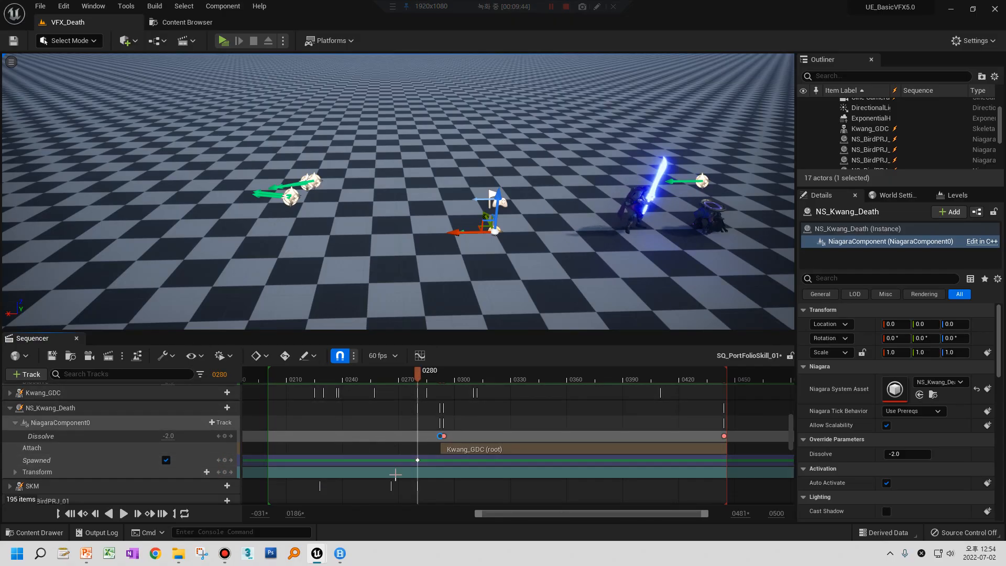
left_click_drag(524, 512, 331, 515)
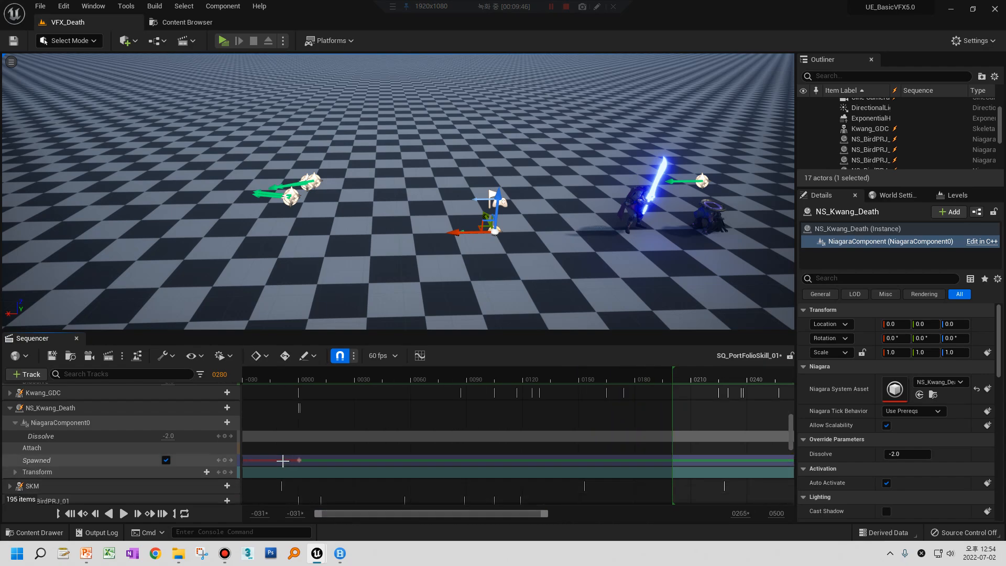
left_click(297, 460)
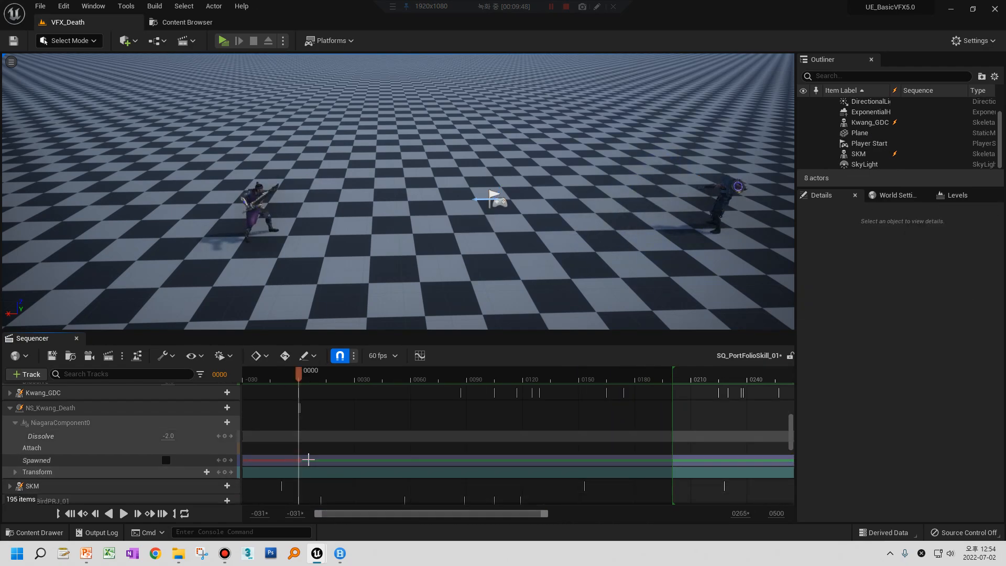
key("Delete")
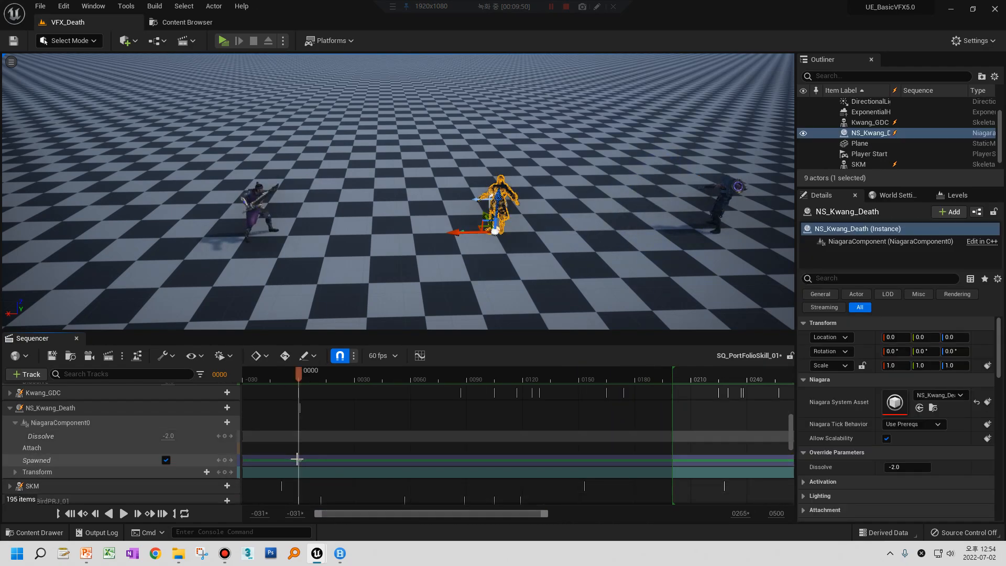
left_click(301, 460)
key("Escape")
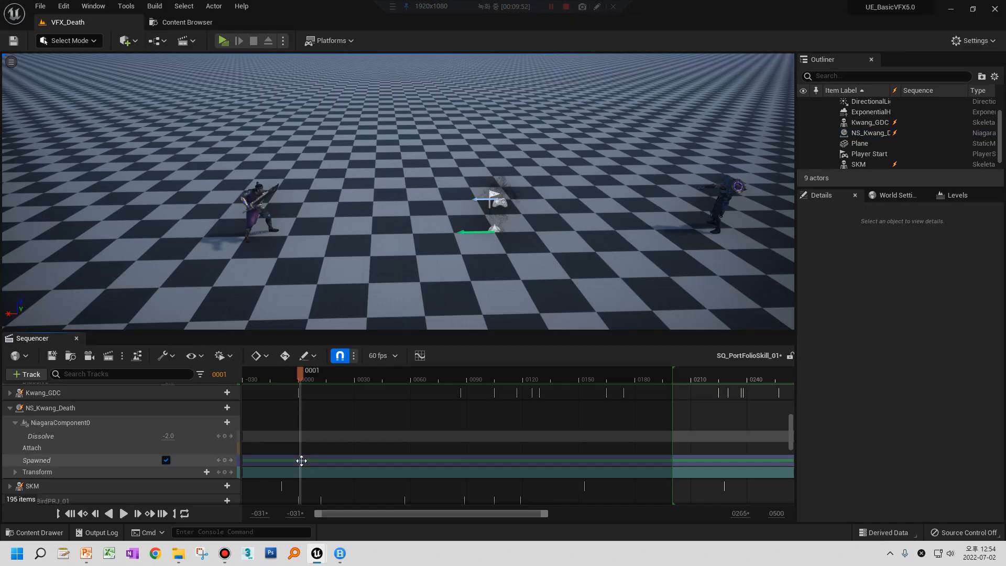
Key NS_Kwang_Death's Spawned state off at frame 276, just before its enabled key
left_click_drag(389, 514, 551, 513)
left_click(425, 380)
left_click_drag(421, 382, 430, 386)
left_click(166, 461)
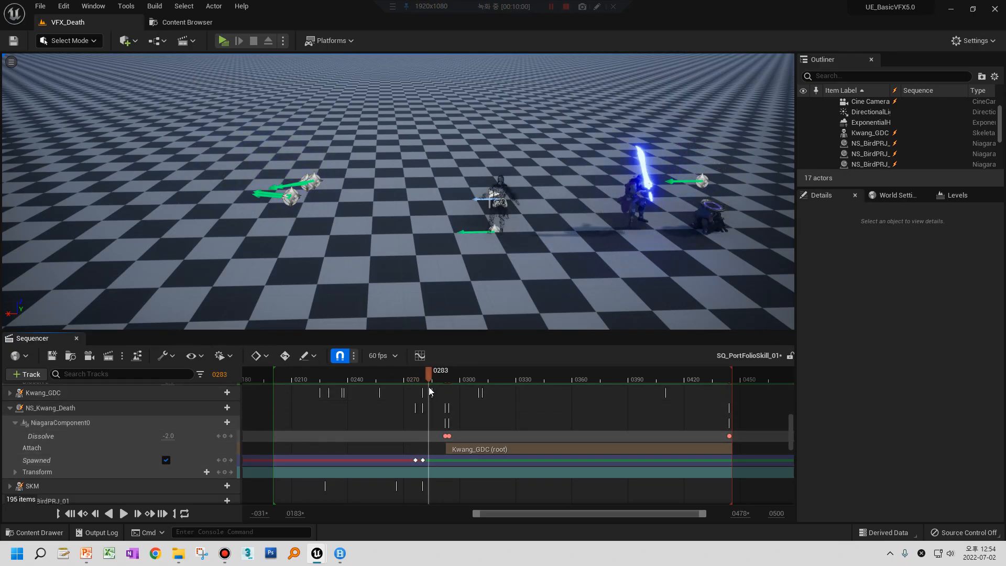
Shift NS_Kwang_Death's Attach section and the first two keys on both Dissolve tracks so that they start at frame 280
left_click(423, 460)
left_click_drag(481, 452, 459, 454)
scroll(534, 434, "up", 3)
left_click_drag(474, 410, 425, 470)
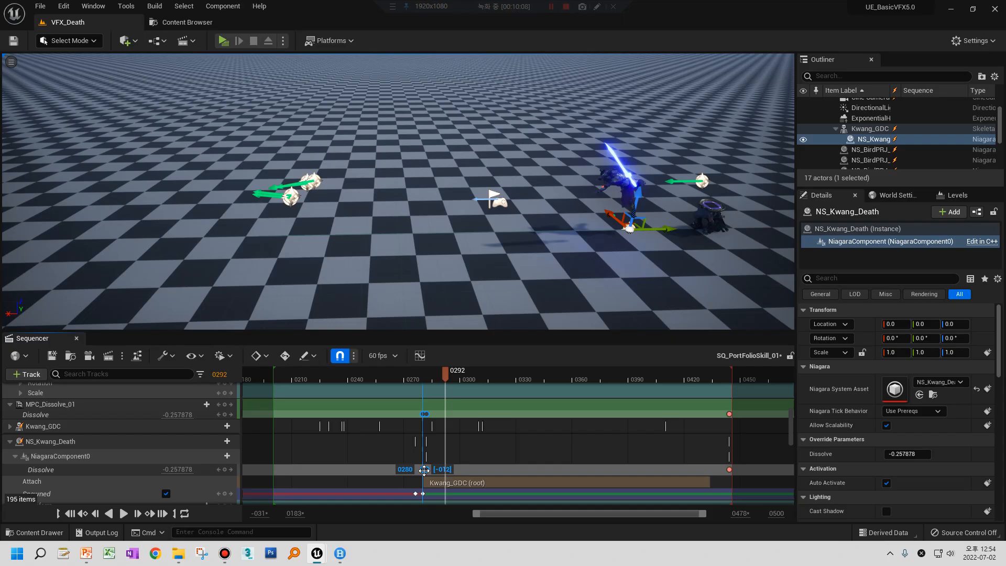
left_click_drag(421, 470, 425, 469)
Scrub and play the sequence around Kwang's death to review the dissolve and particle timing from a closer view
left_click(428, 379)
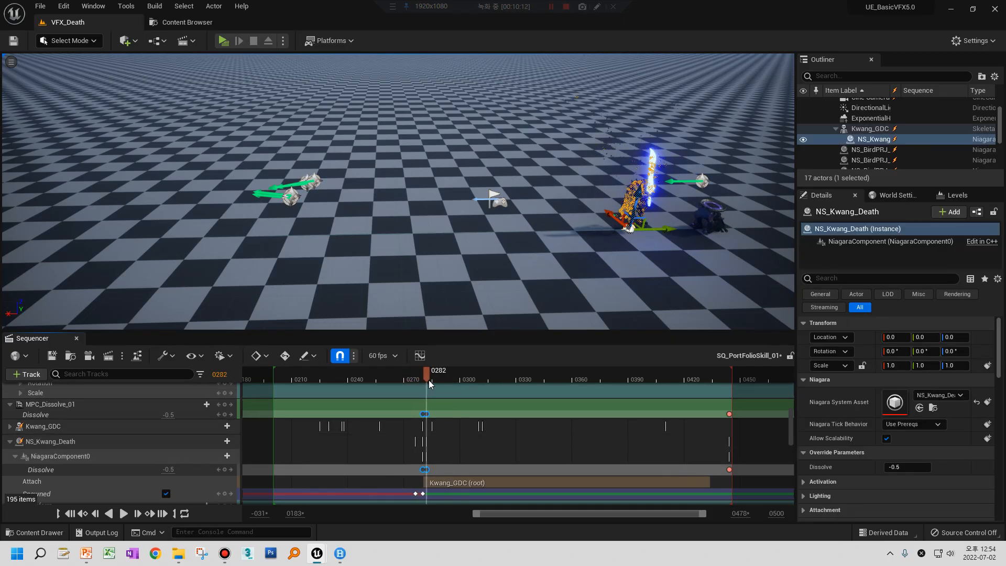
left_click_drag(428, 380, 469, 391)
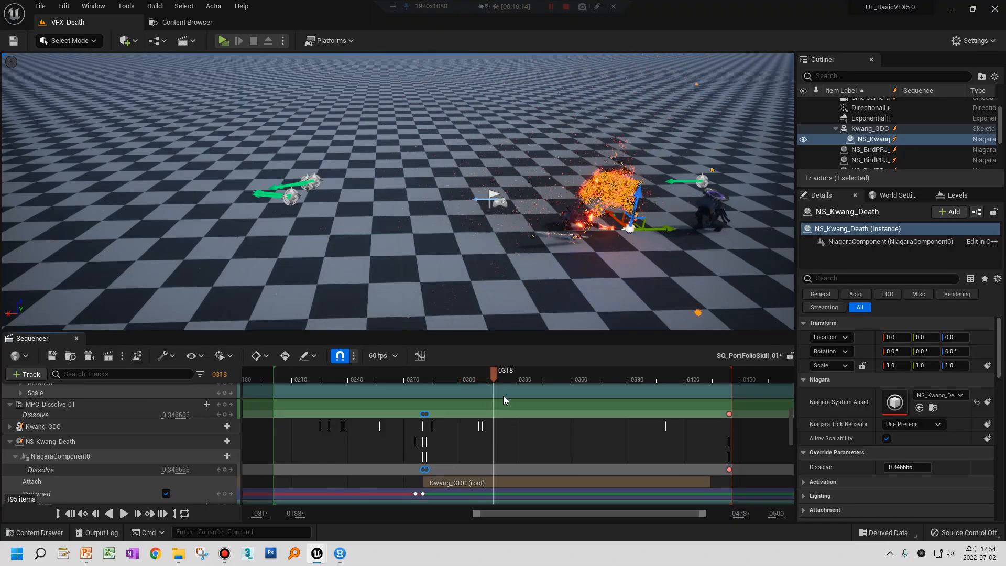
left_click(415, 374)
left_click(553, 278)
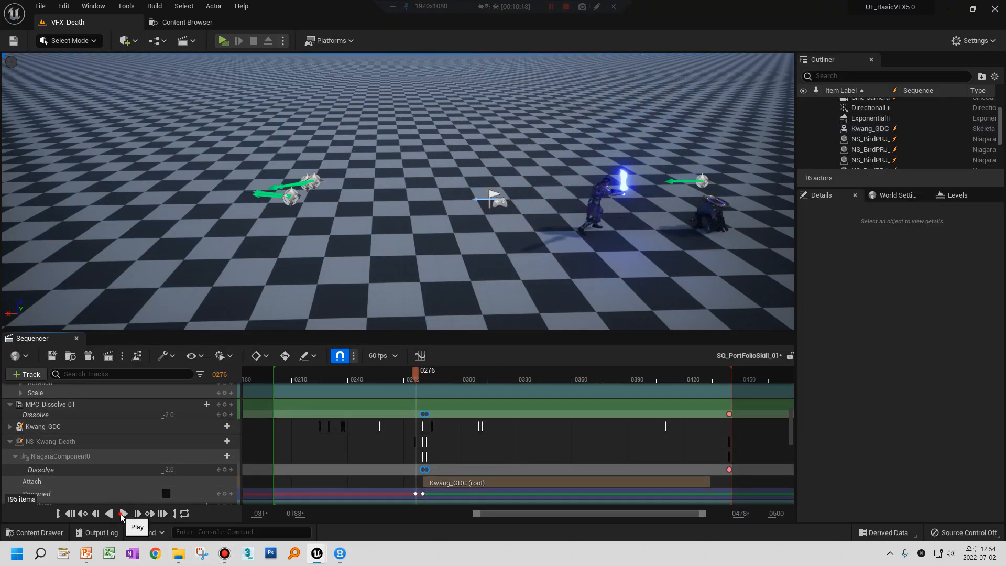
left_click(123, 514)
left_click(501, 150)
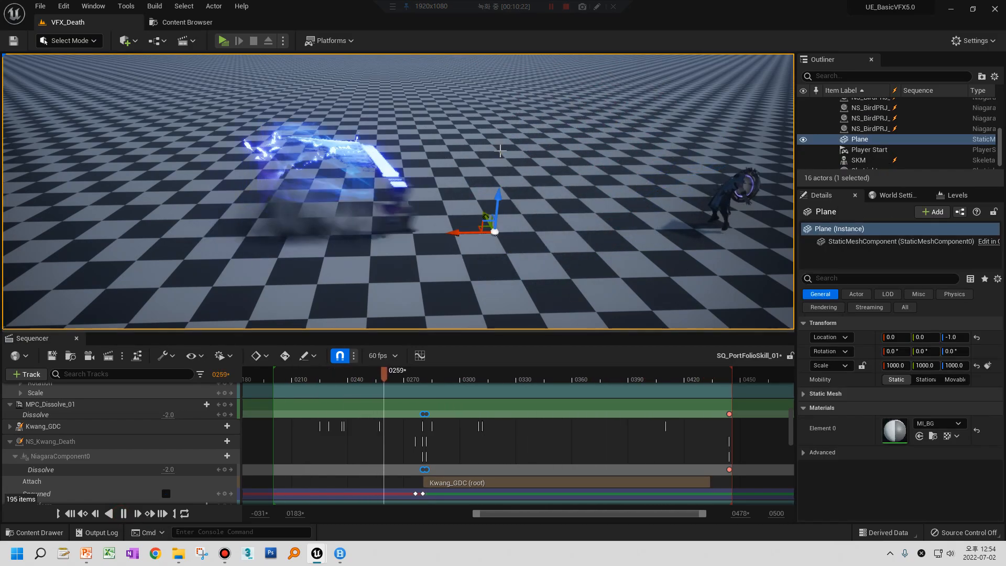
right_click_drag(648, 245, 625, 234)
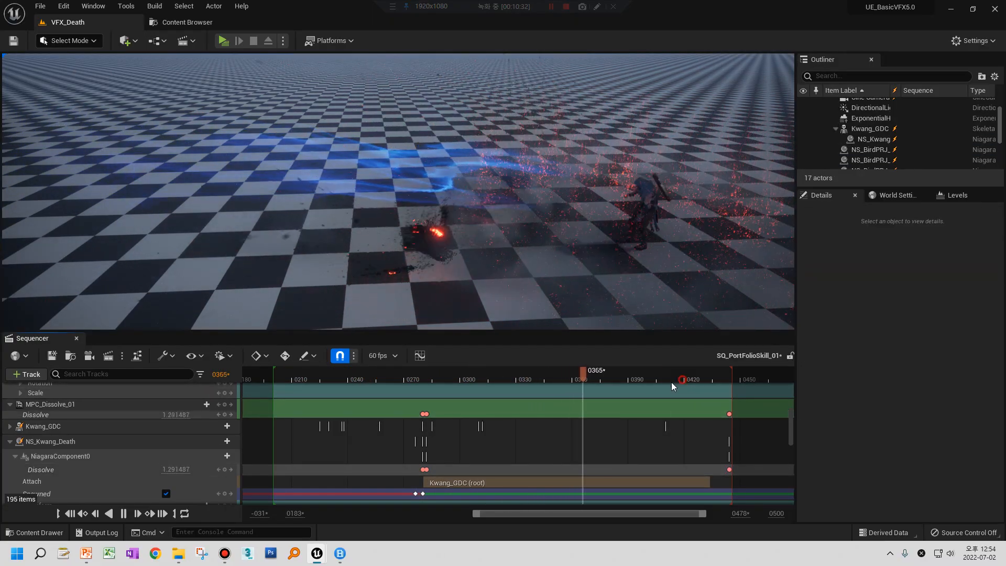
left_click(670, 382)
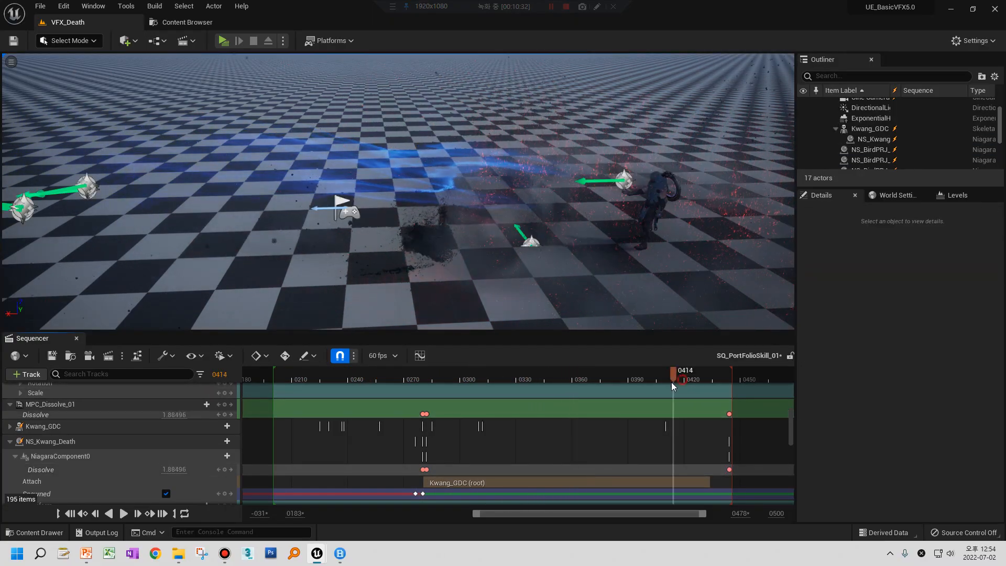
Extend the sequence's playback end to just past frame 480 and stretch the Camera Cuts section to match
left_click_drag(685, 517, 701, 517)
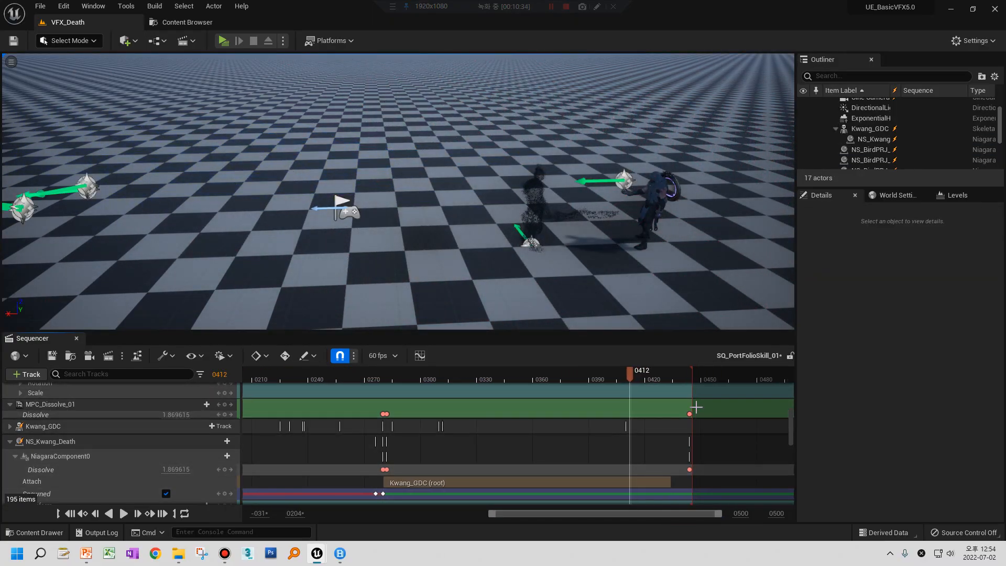
left_click_drag(715, 376, 767, 376)
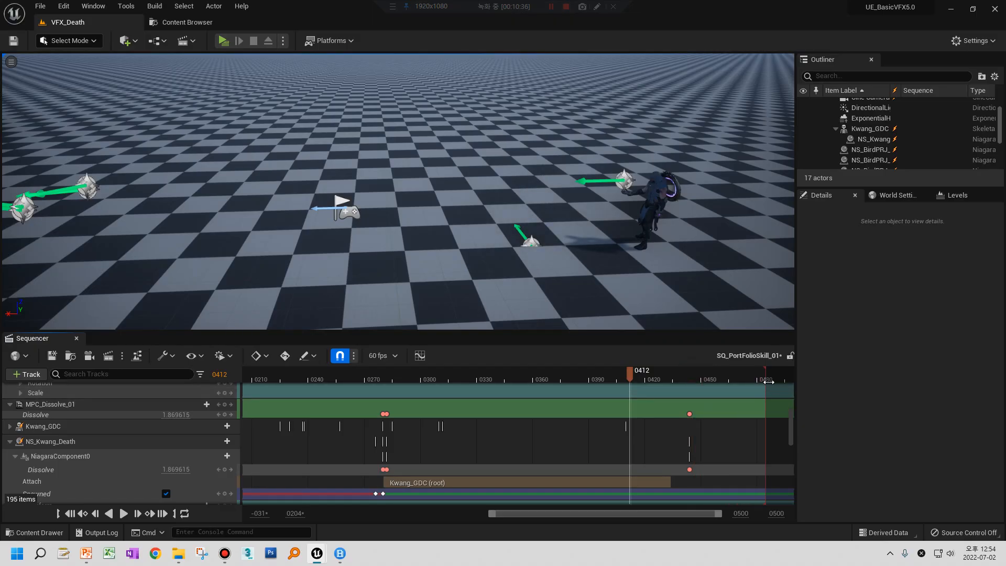
scroll(738, 416, "down", 3)
scroll(736, 413, "up", 5)
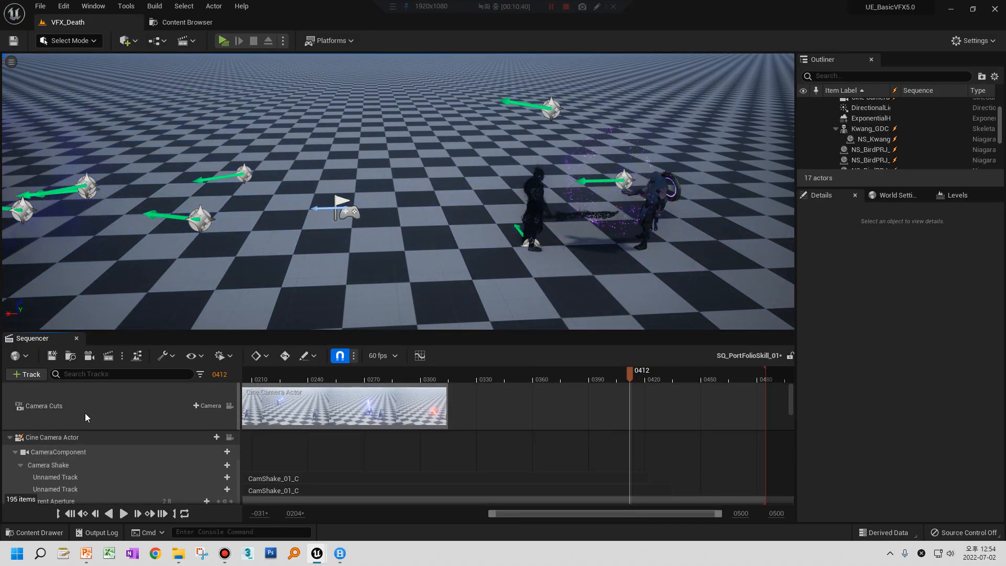
left_click_drag(448, 400, 765, 401)
Extend the end of NS_Kwang_Death's Attach section to the end of the playback range
scroll(747, 417, "down", 5)
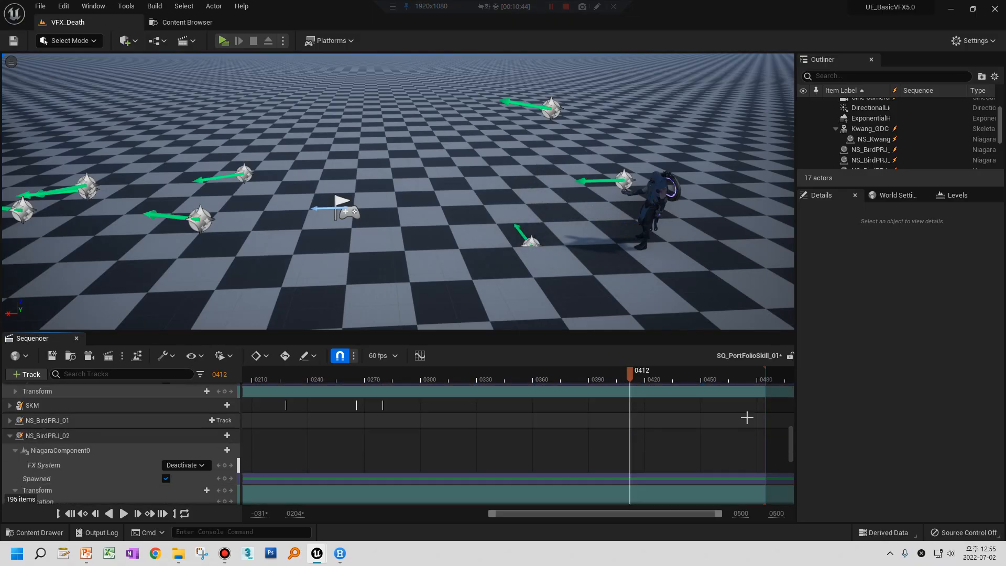
scroll(746, 417, "up", 3)
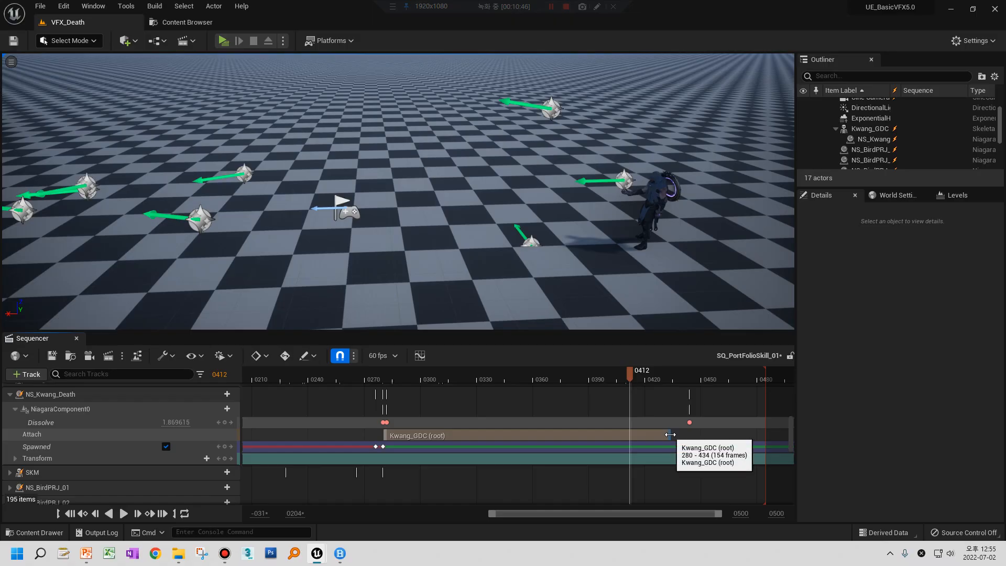
left_click_drag(671, 434, 763, 433)
scroll(758, 433, "down", 8)
scroll(750, 426, "up", 9)
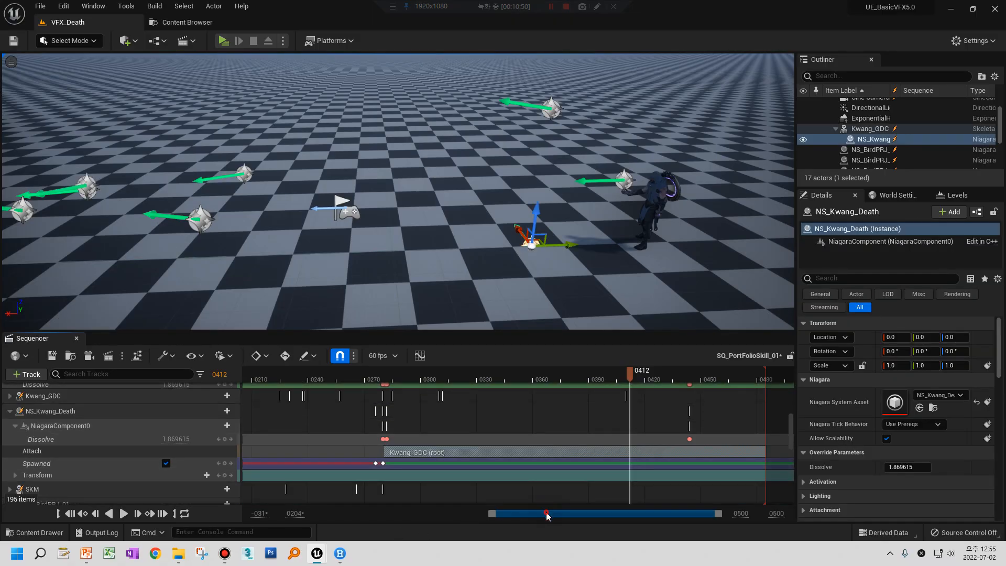
Play and scrub the sequence from around frame 280 to 383 to examine Kwang's dissolve against the death particles
double_click(547, 513)
left_click(559, 377)
left_click(124, 513)
left_click(125, 513)
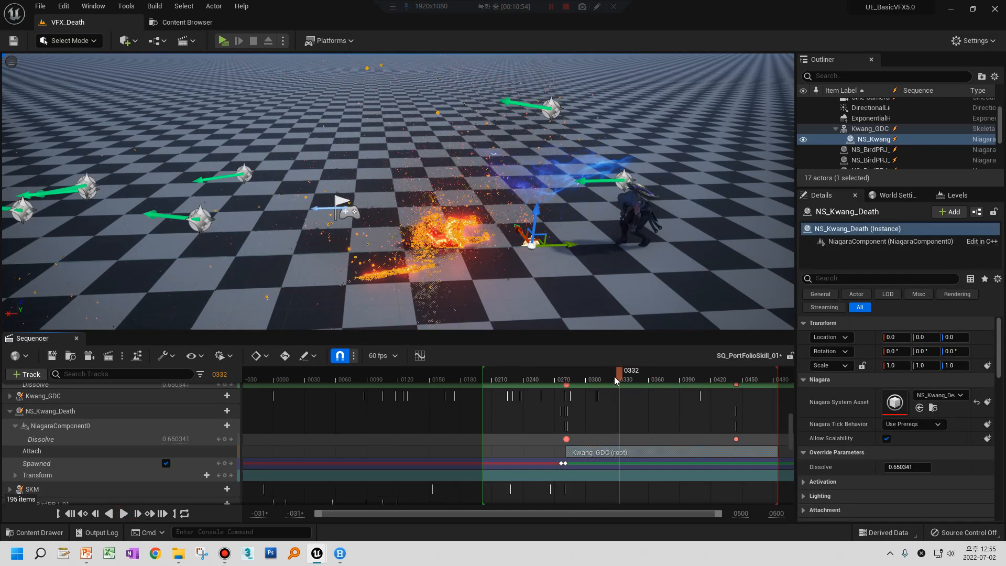
left_click(566, 378)
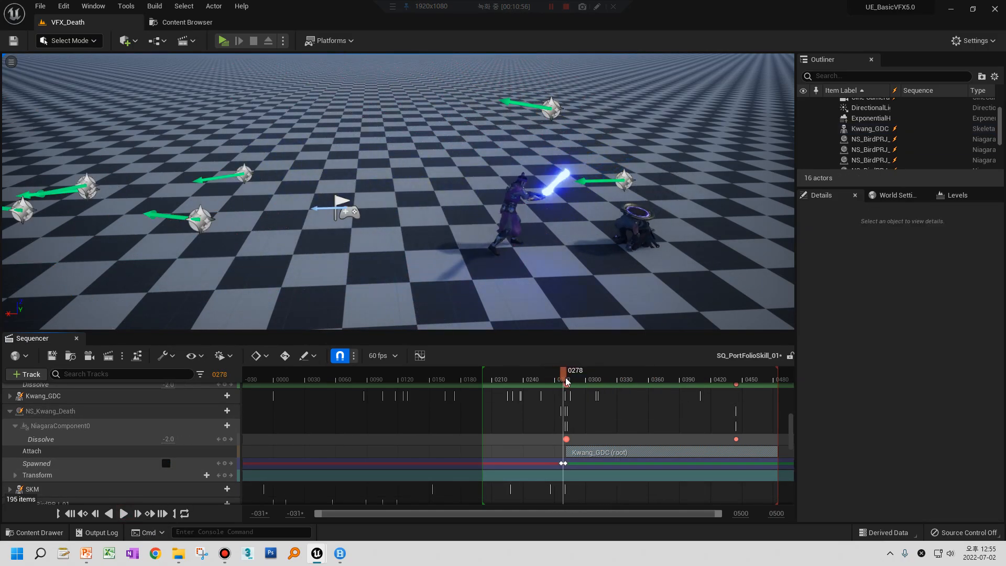
left_click_drag(566, 381, 569, 381)
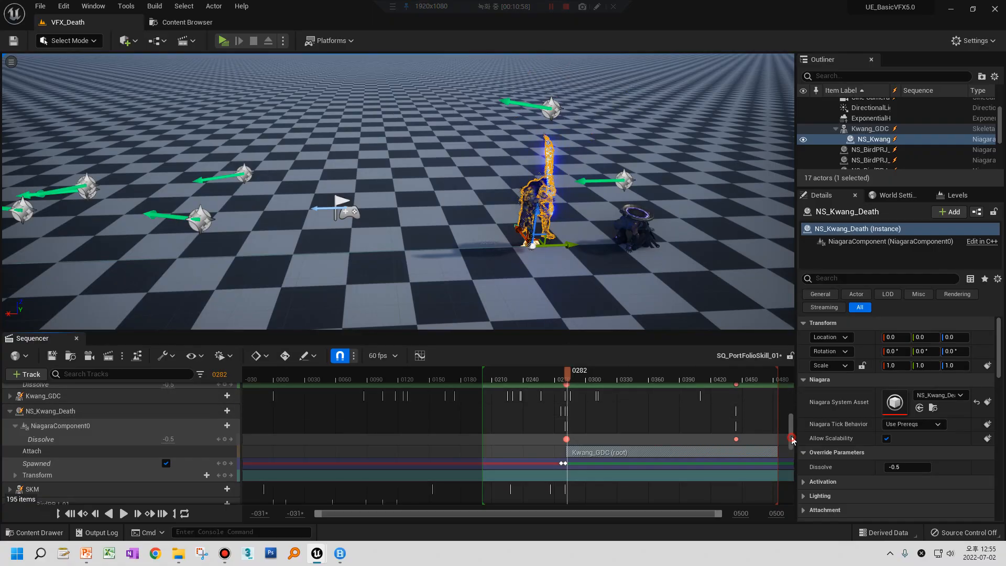
scroll(781, 423, "up", 4)
scroll(788, 422, "down", 5)
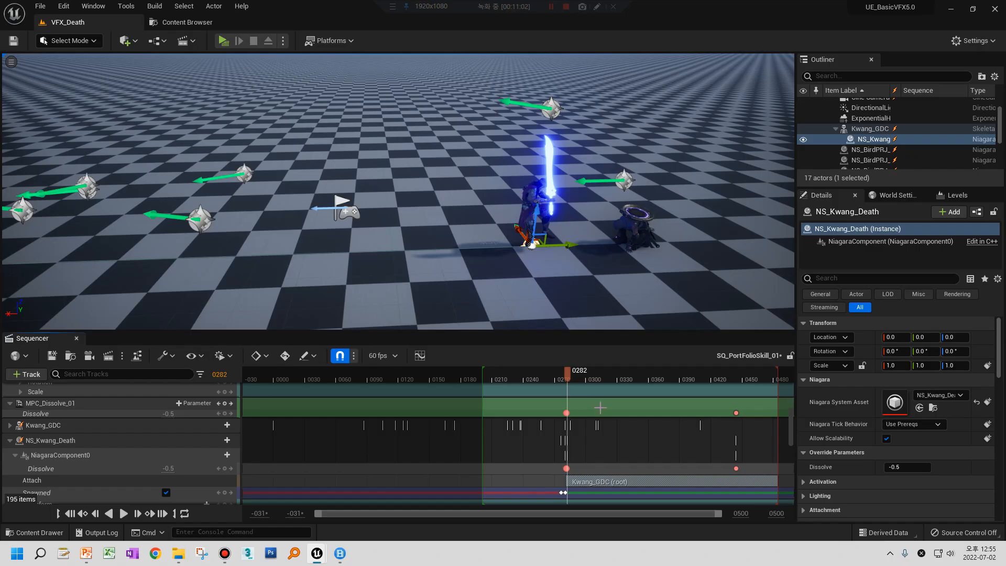
left_click_drag(567, 374, 673, 399)
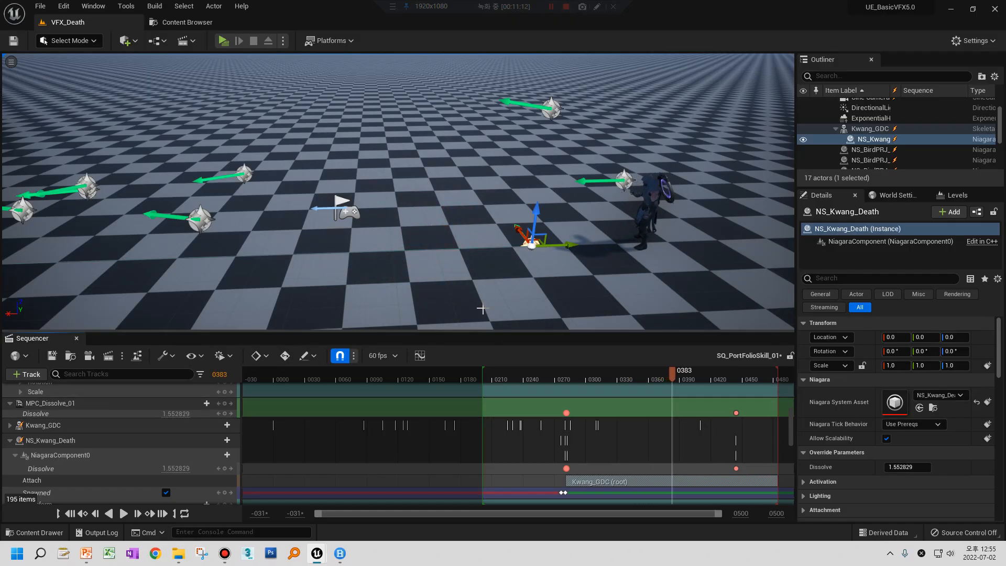
Set the last Dissolve key at frame 444 to 1.7 on both the MPC_Dissolve_01 and NS_Kwang_Death tracks
left_click(736, 413)
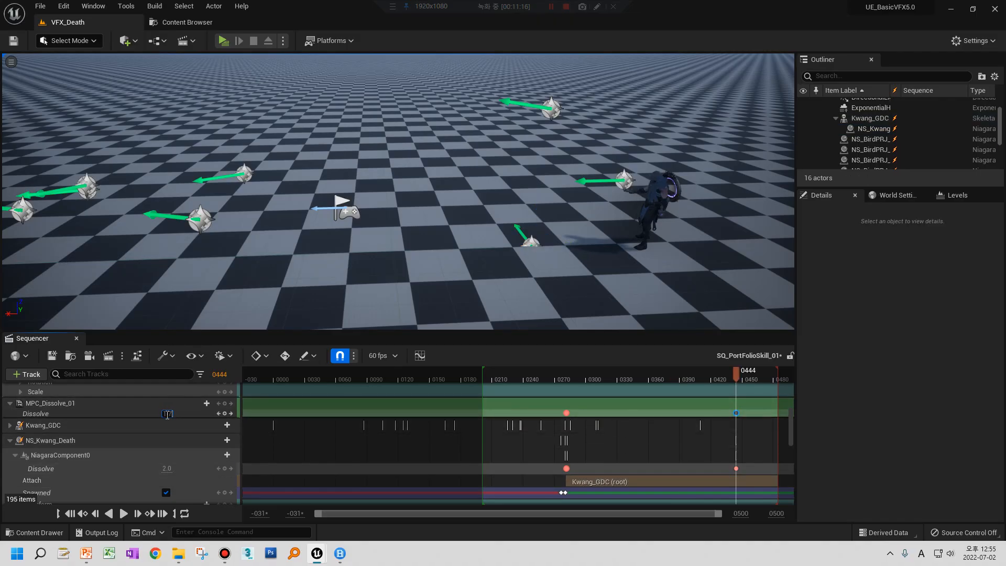
left_click(736, 468)
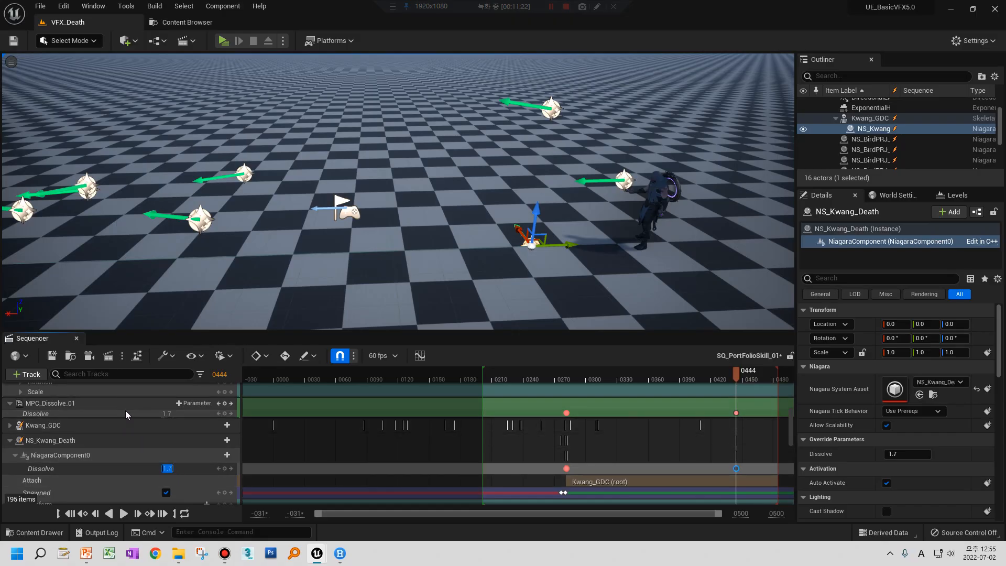
left_click(76, 404)
left_click(73, 459)
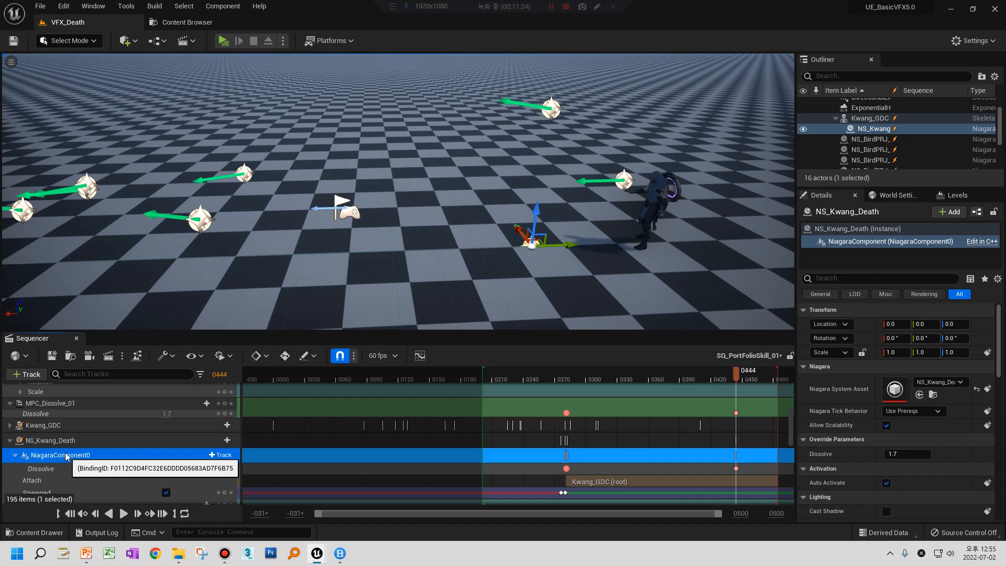
left_click(59, 404)
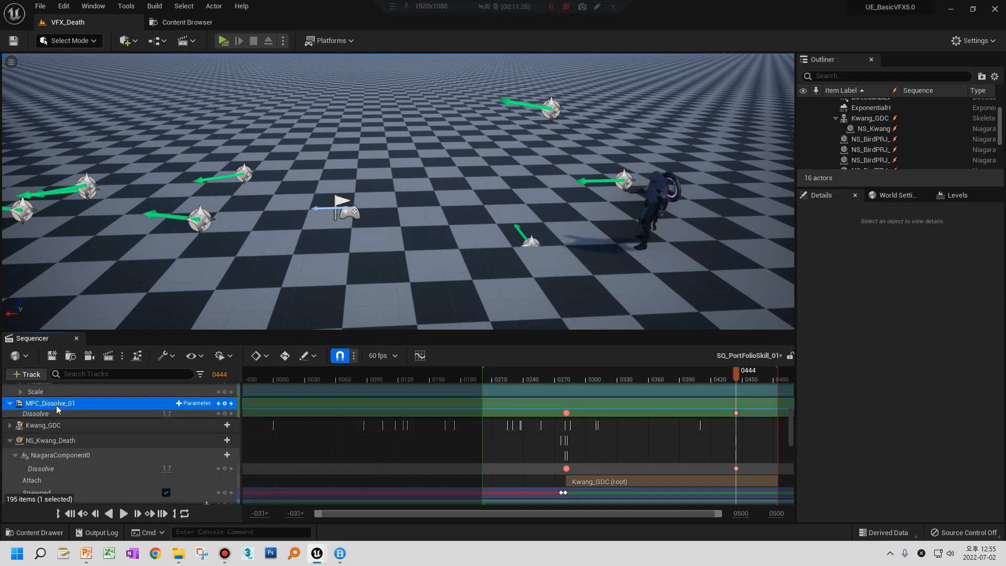
left_click(73, 456)
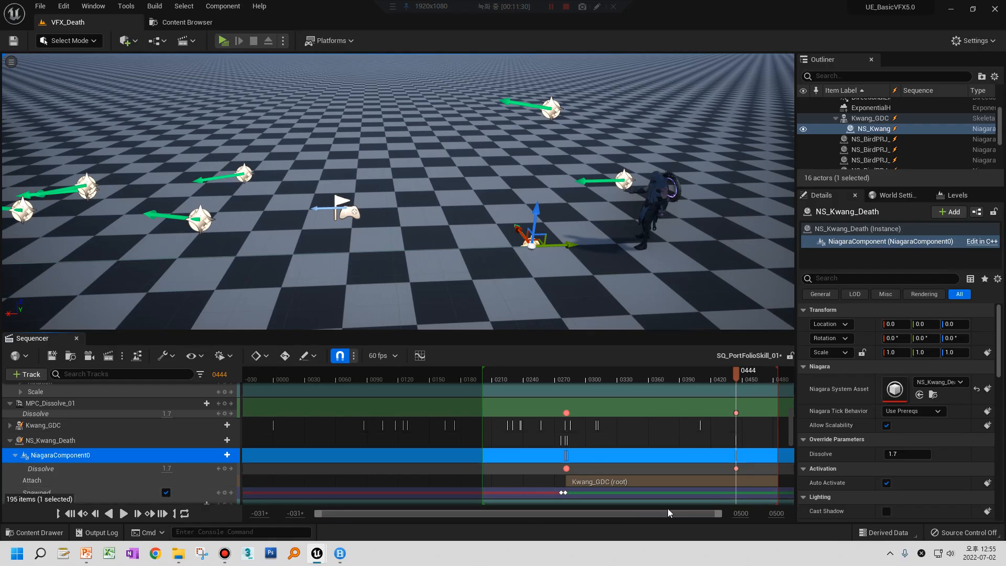
Delay NS_Kwang_Death's Dissolve keys by moving the second to frame 290 and the last to frame 452
left_click_drag(345, 516, 530, 515)
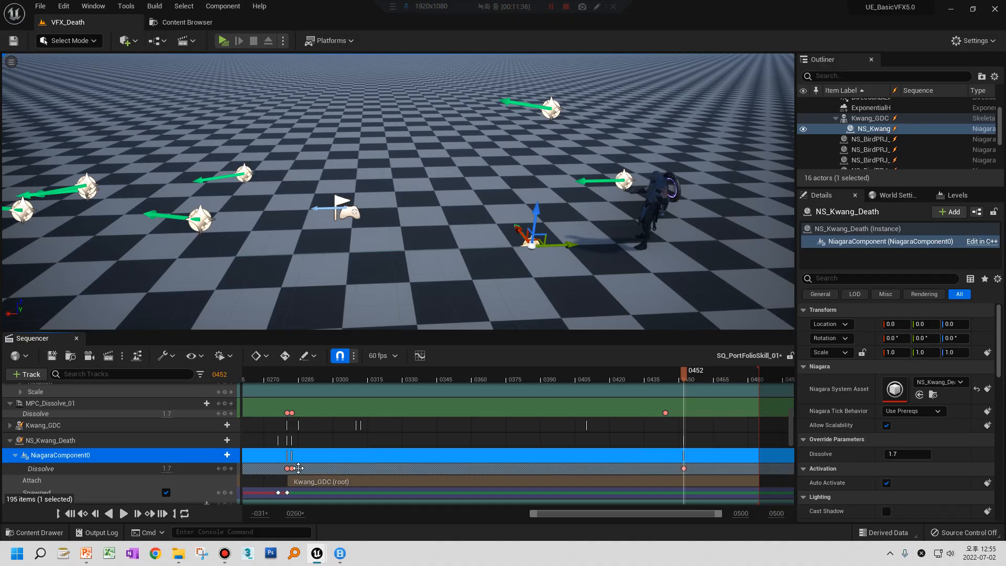
left_click(291, 468)
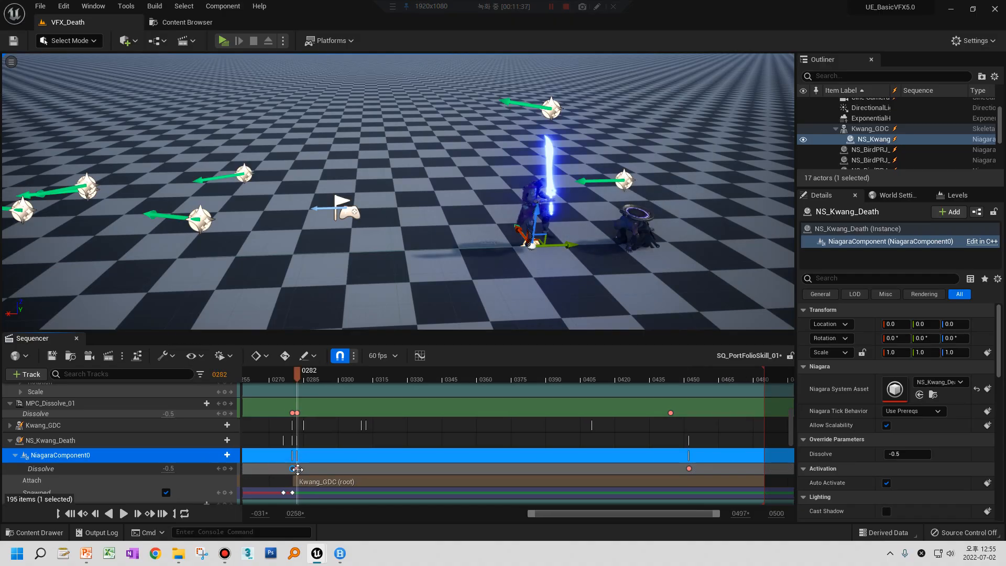
left_click_drag(298, 469, 314, 470)
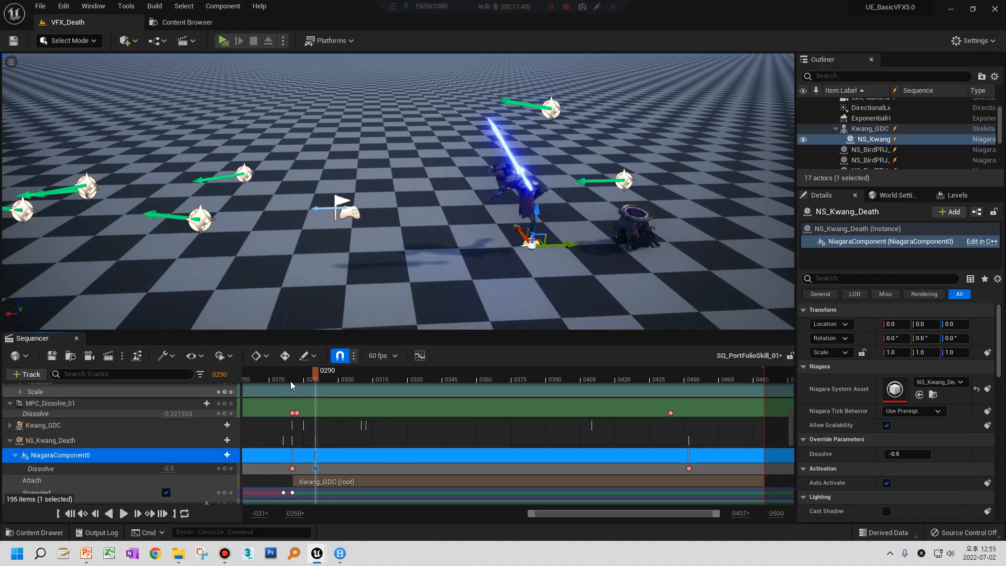
Play the sequence from frame 278 and examine the delayed particle dissolve up close with the viewport gizmos hidden
left_click(288, 381)
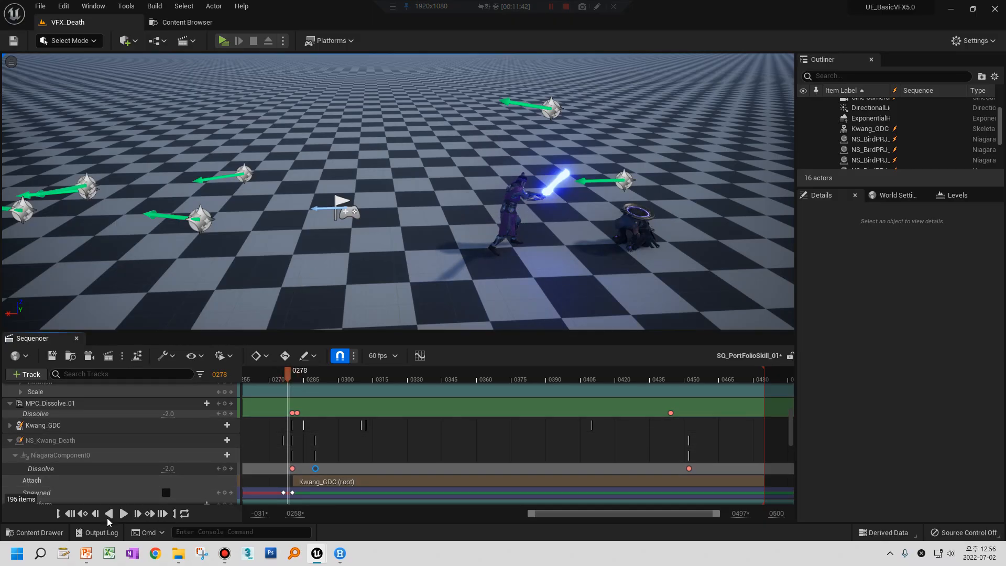
left_click(121, 514)
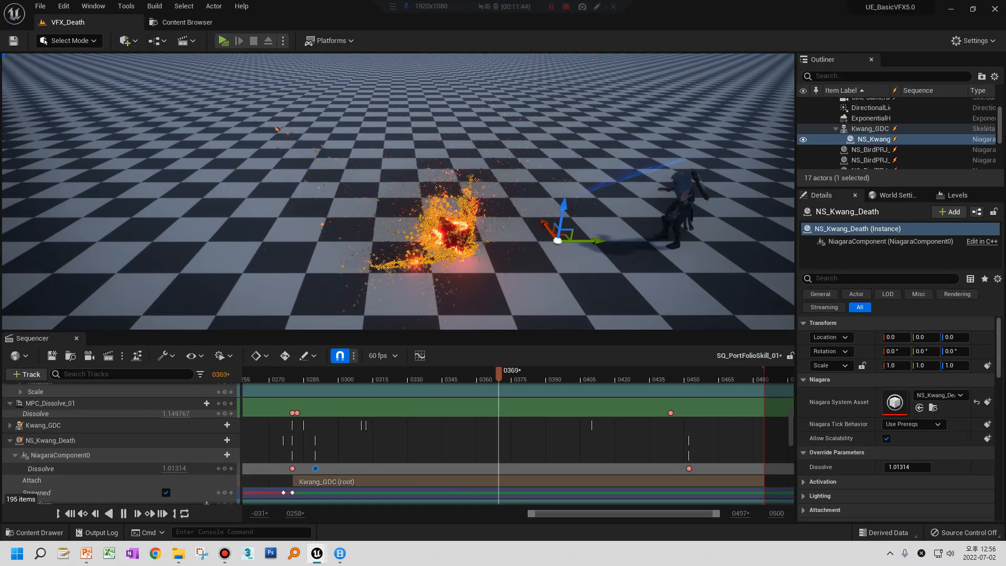
right_click(540, 234)
left_click(466, 219)
key("g")
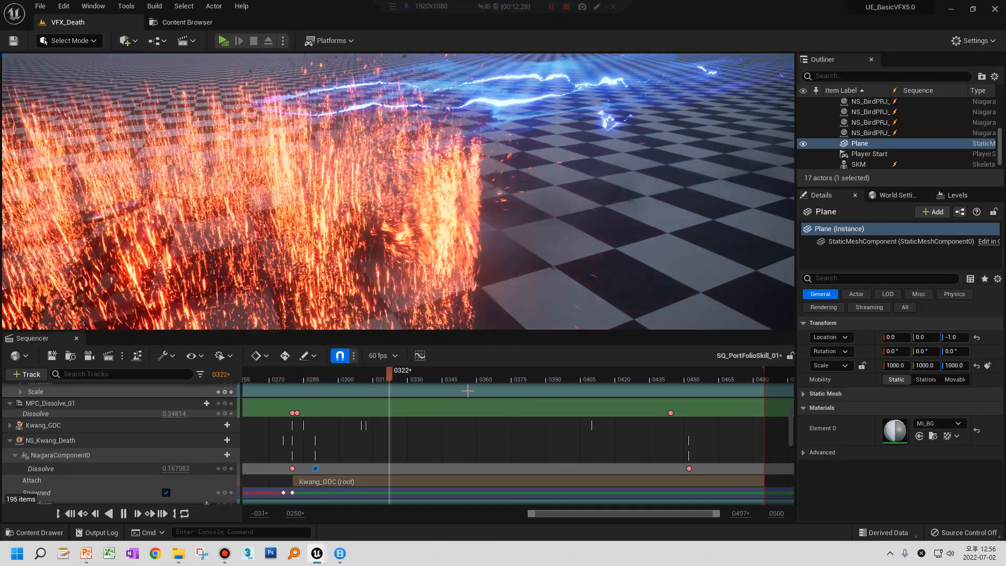
Shift MPC_Dissolve_01's first two Dissolve keys earlier, to about frame 276 and frame 280
left_click(296, 384)
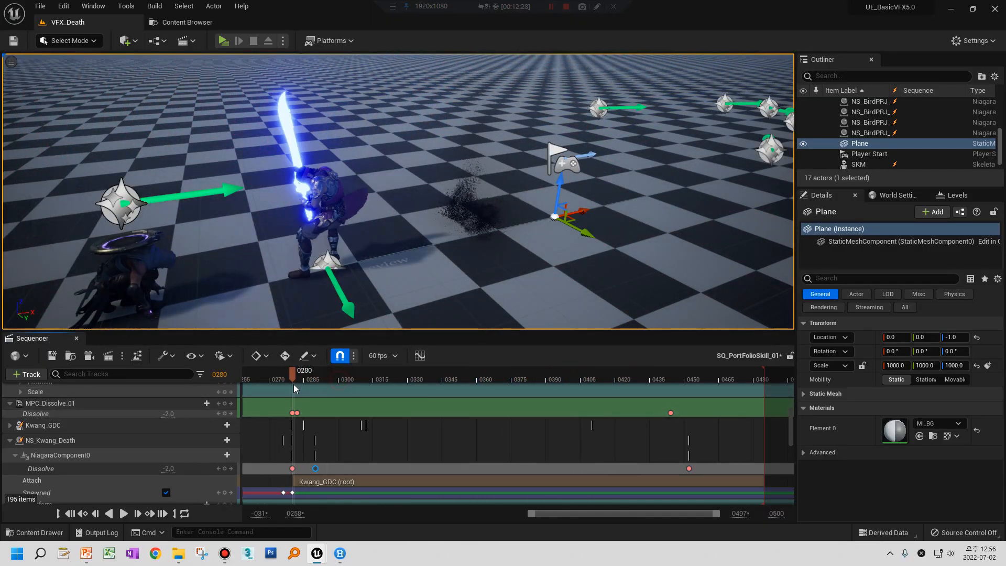
left_click(297, 413)
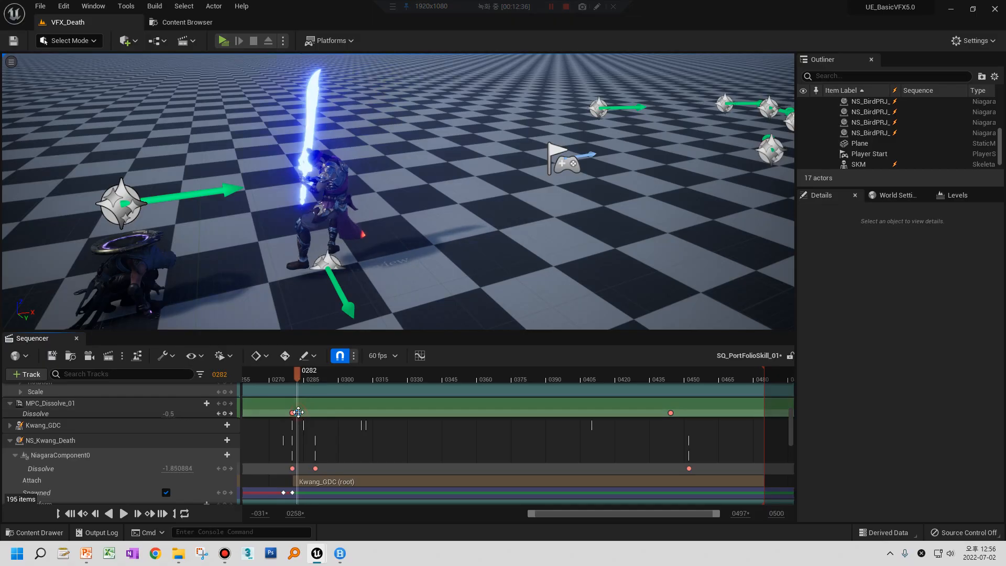
scroll(289, 423, "up", 1)
left_click_drag(292, 429, 400, 432)
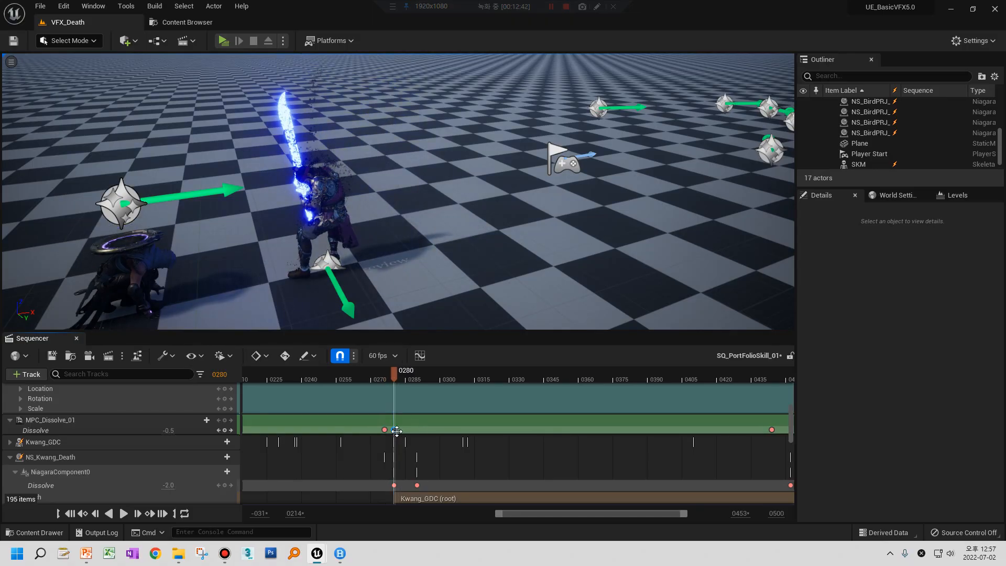
left_click(395, 430)
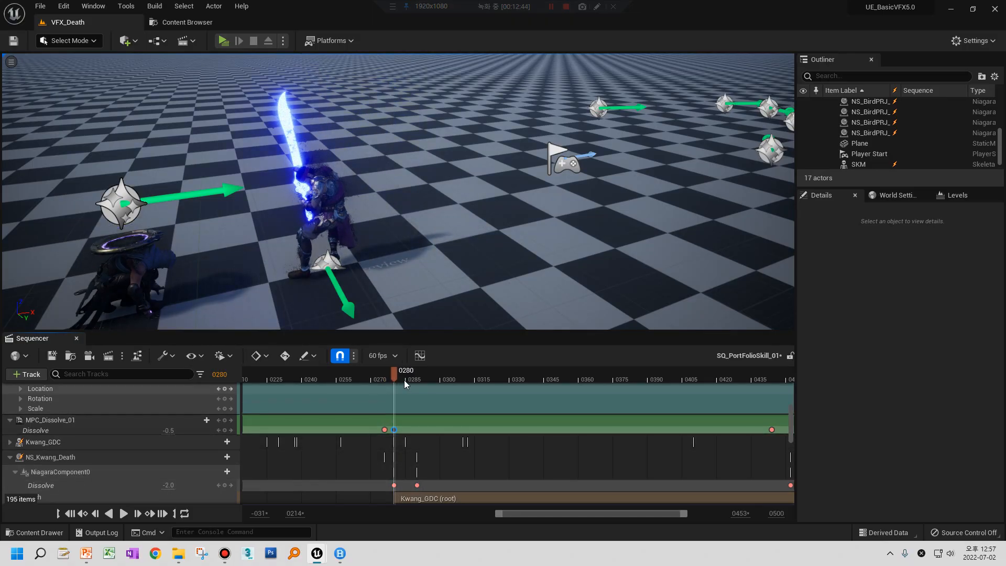
Scrub across the start of Kwang's death and play the sequence to check the earlier material dissolve
left_click_drag(395, 379, 467, 386)
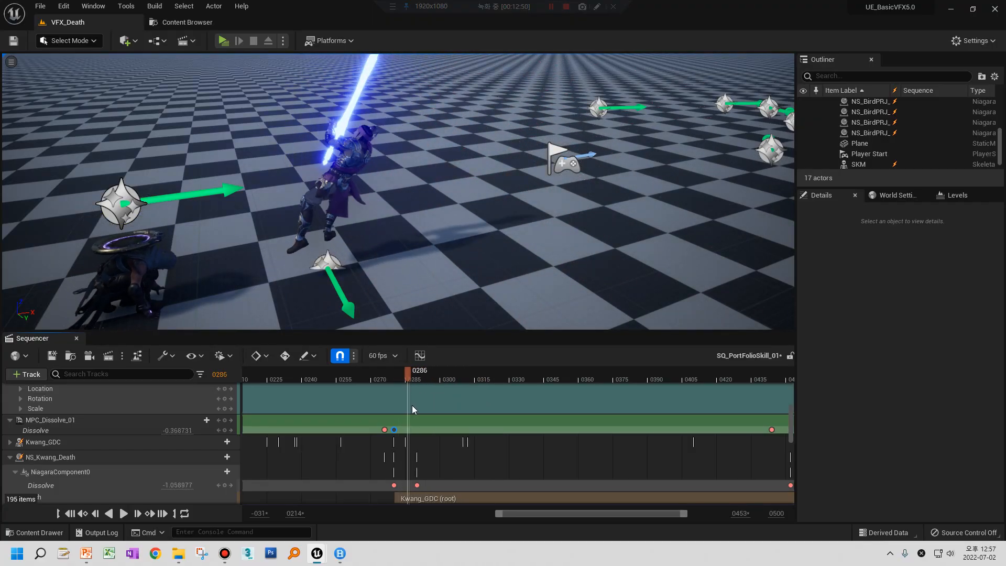
left_click_drag(423, 405, 359, 419)
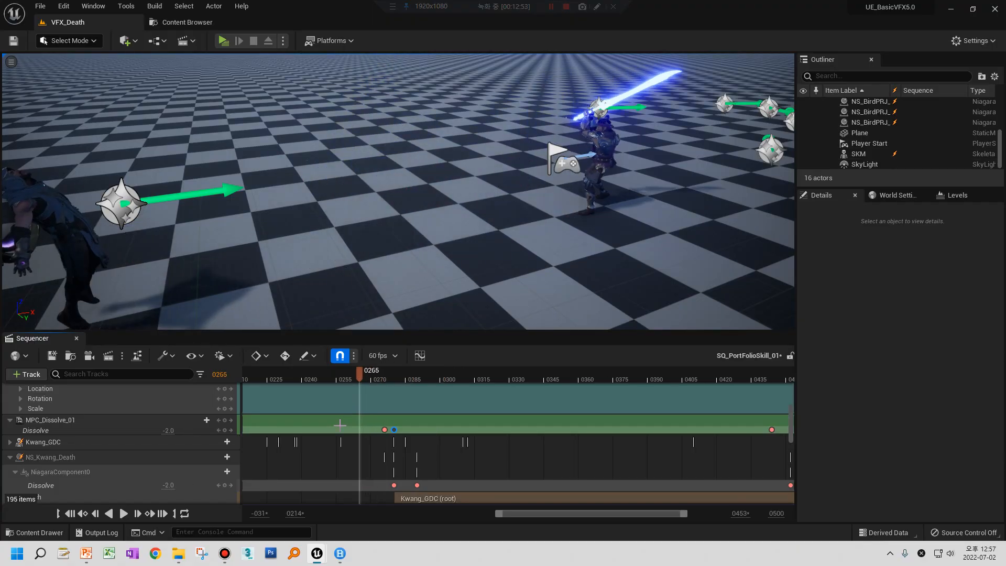
left_click(124, 514)
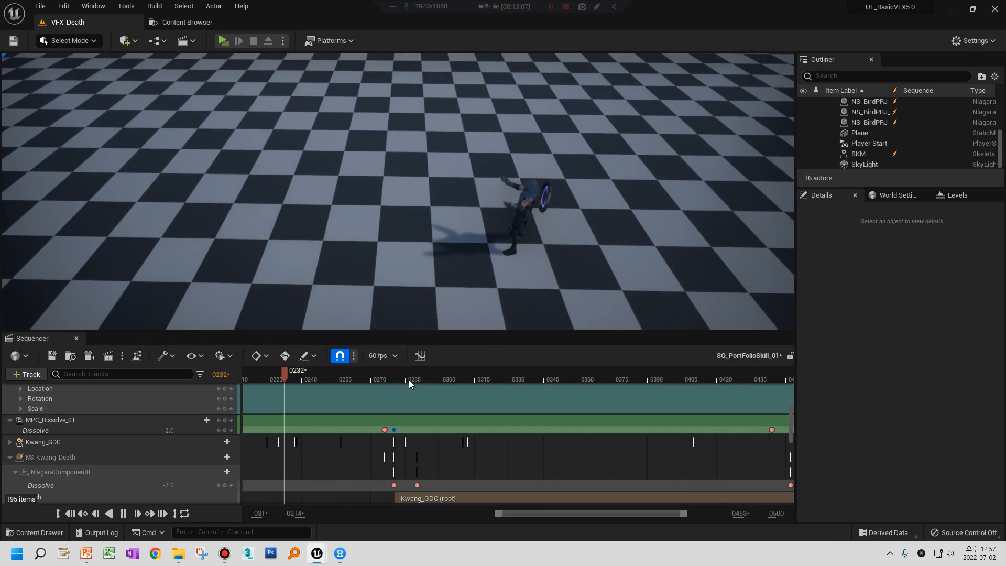
Align NS_Kwang_Death's first two Dissolve keys with the material's, at about frame 276 and frame 280
left_click(393, 485)
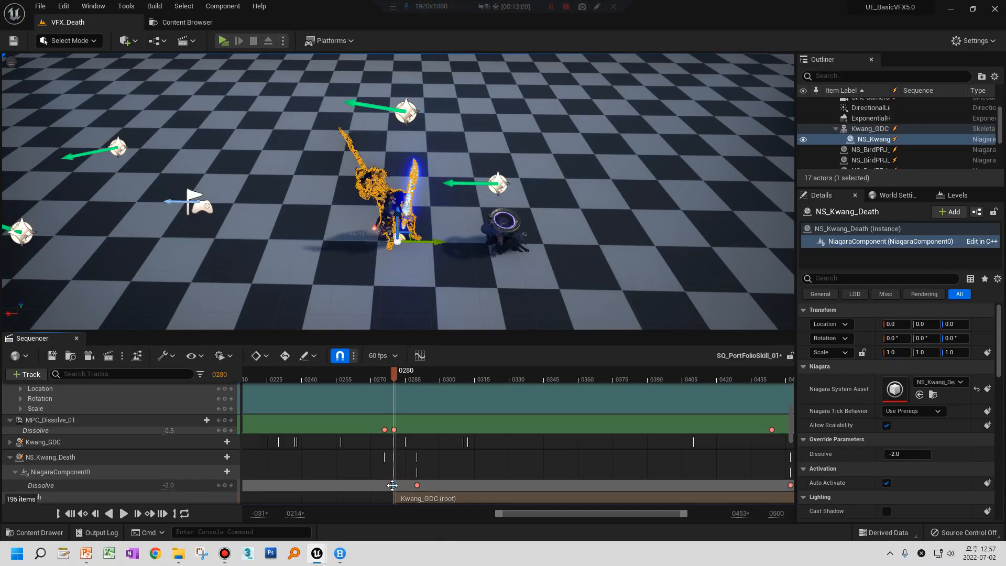
left_click_drag(392, 485, 393, 486)
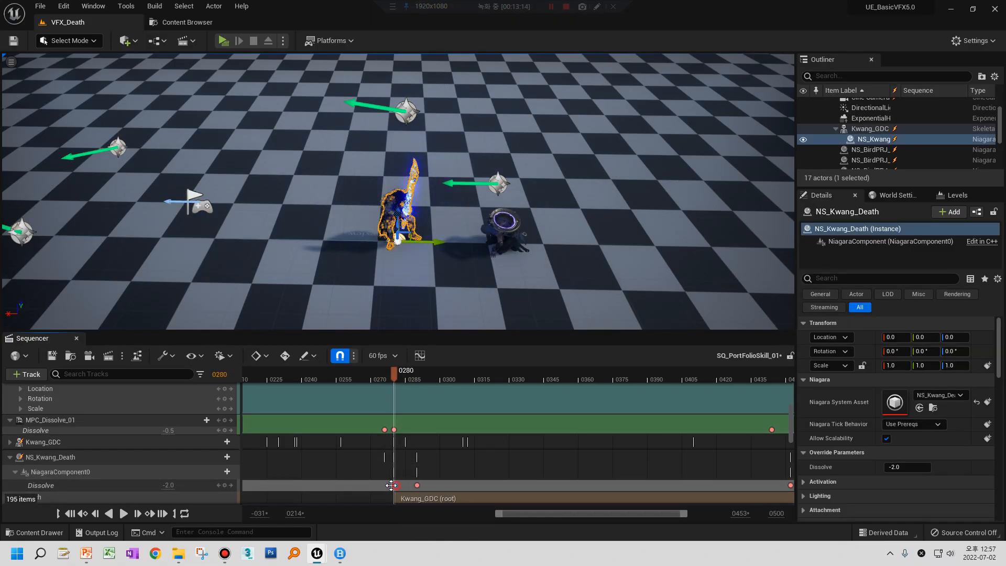
left_click_drag(416, 486, 394, 485)
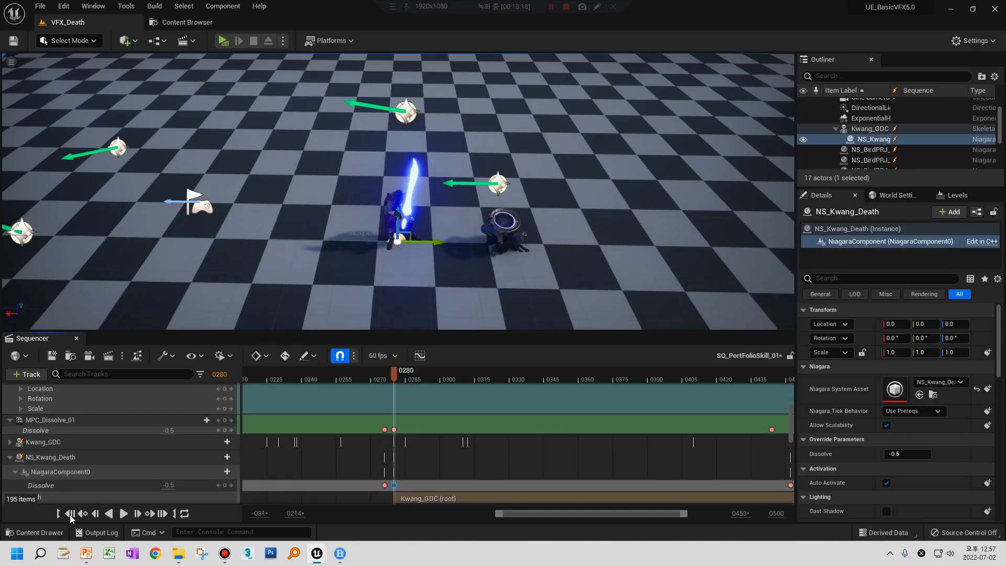
Replay the sequence from its start and scrub to frame 306 to compare the aligned body and particle dissolves
left_click(70, 514)
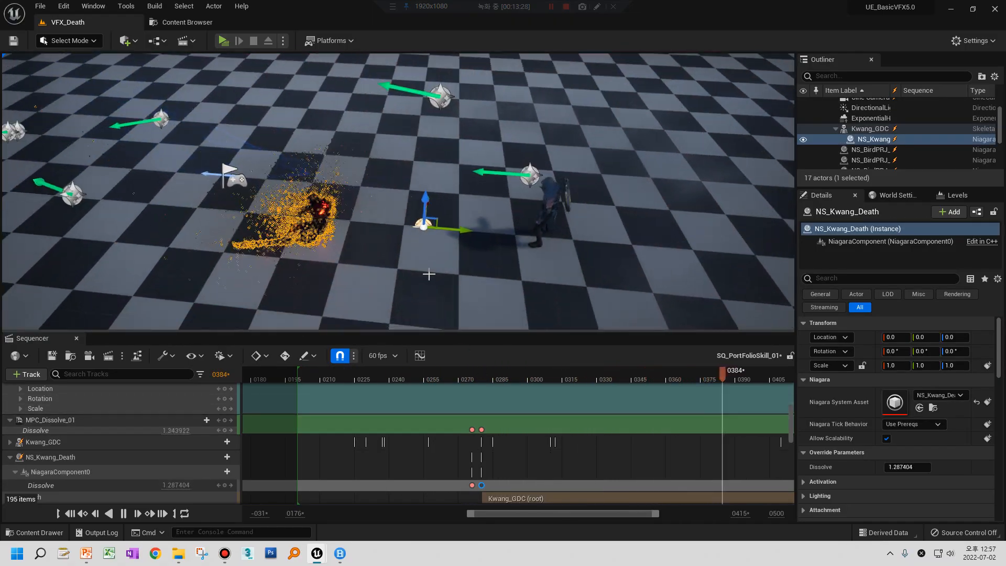
left_click(439, 276)
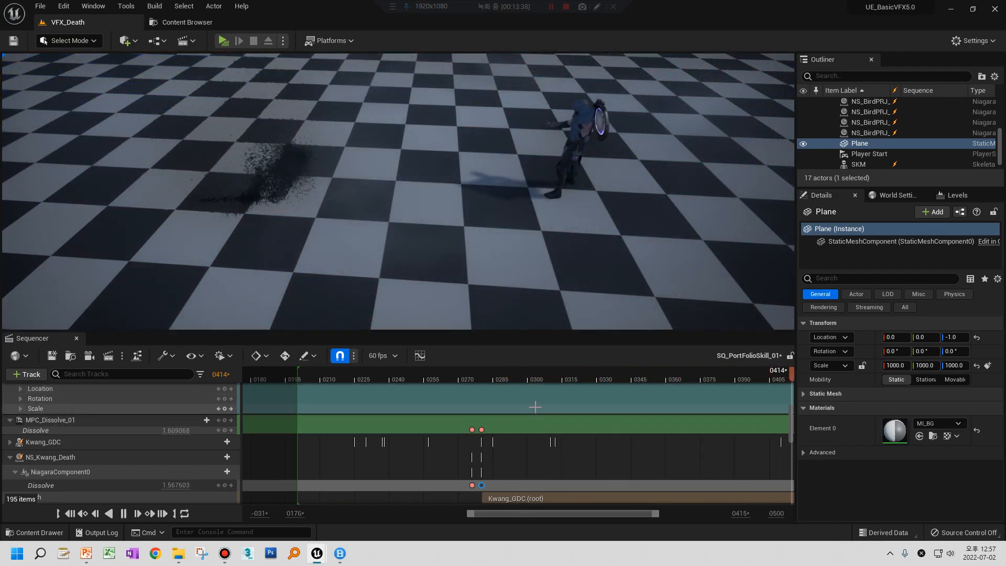
left_click_drag(489, 381, 543, 385)
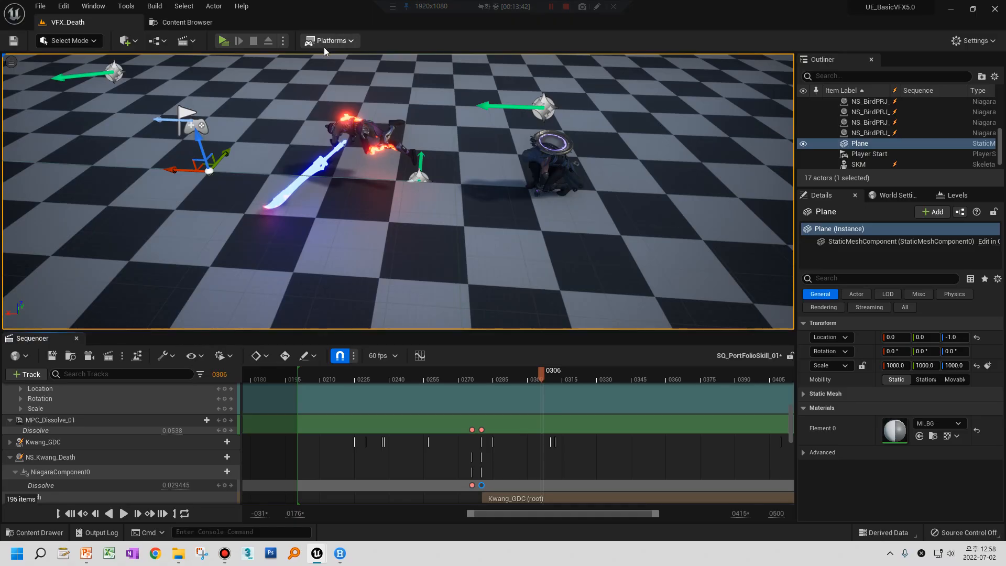
Open the MI_Kwang_NS material instance from the Sprite Renderer of NS_Kwang_Death's DirectionalBurst emitter
left_click(361, 135)
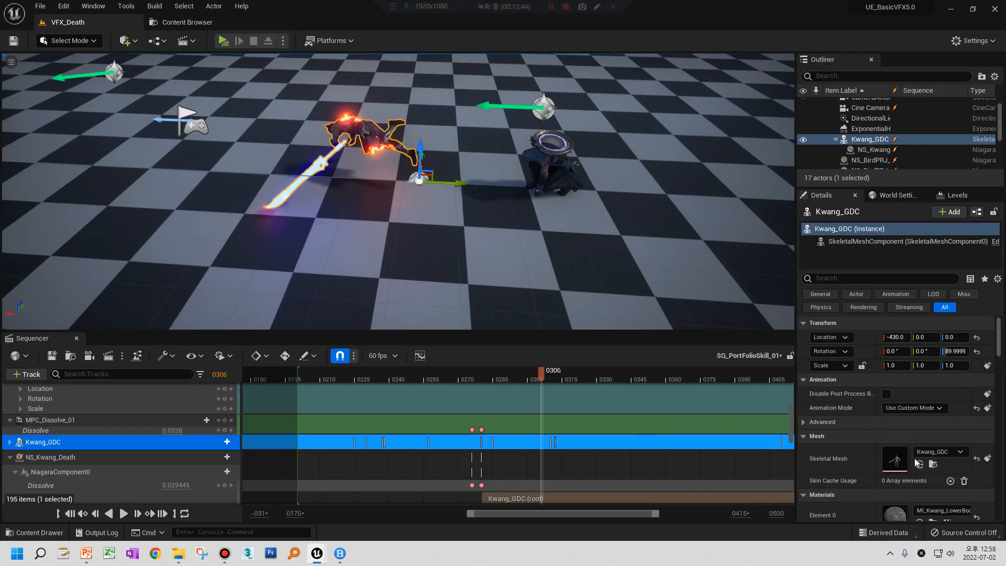
left_click(66, 460)
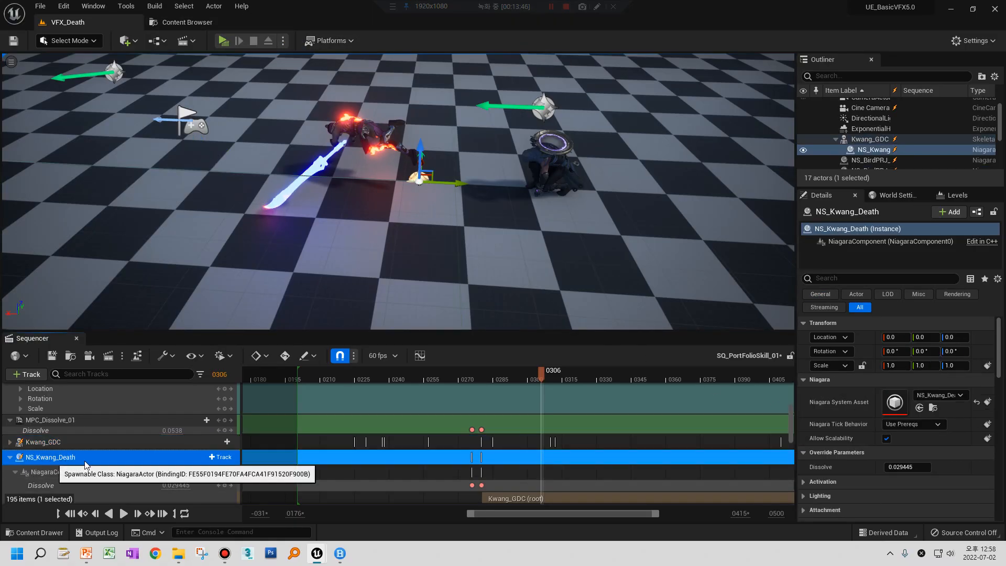
double_click(895, 402)
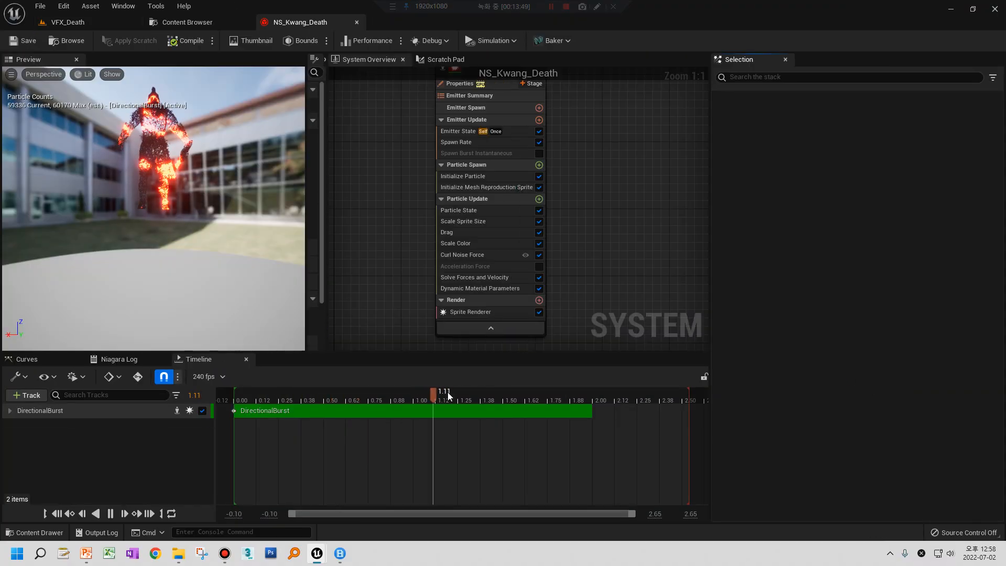
left_click(475, 288)
left_click(470, 312)
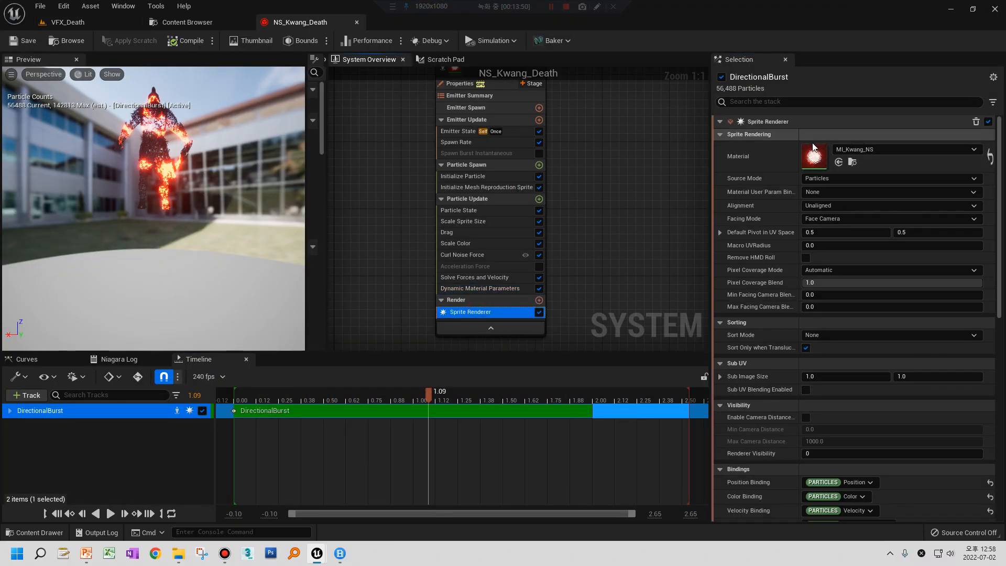
double_click(813, 160)
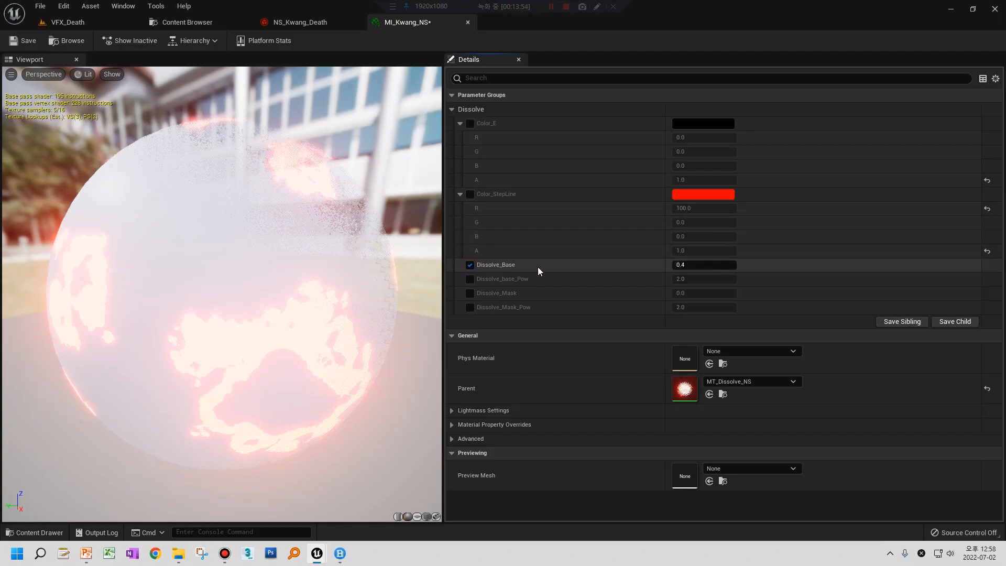
Override Dissolve_Base in MI_Kwang_NS with a value of 1.0
left_click(699, 264)
type("1")
key("Return")
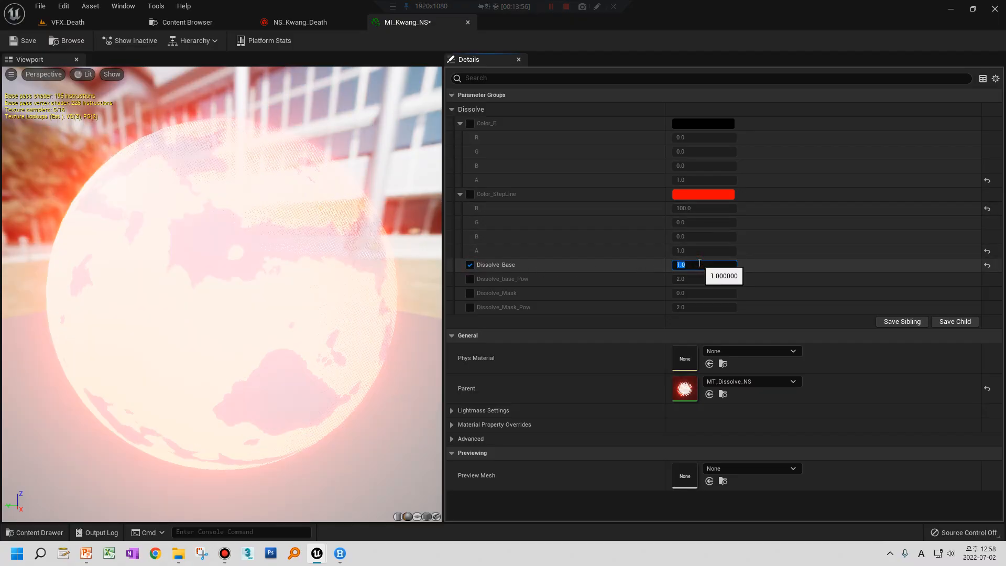
Test Dissolve_Base in MI_Kwang_NS at 0, 4 and 0.1, and set it back to 1.0
type("0")
key("Return")
type("4")
key("Return")
type("0.1")
key("Return")
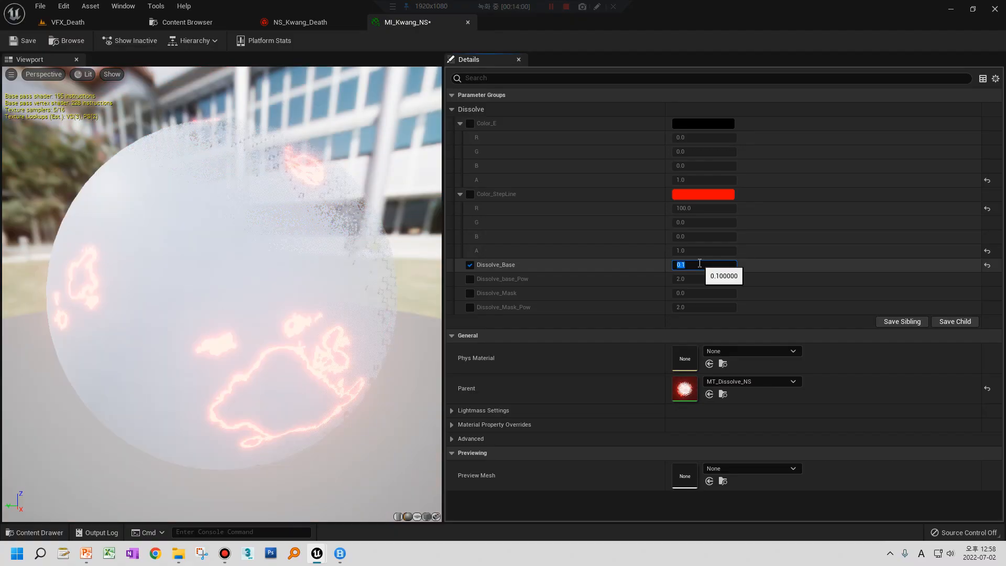
type("1")
key("Return")
Play SQ_PortFolioSkill_01 from its start in the VFX_Death level and scrub to frame 303 to examine the body and particle dissolve
left_click(97, 23)
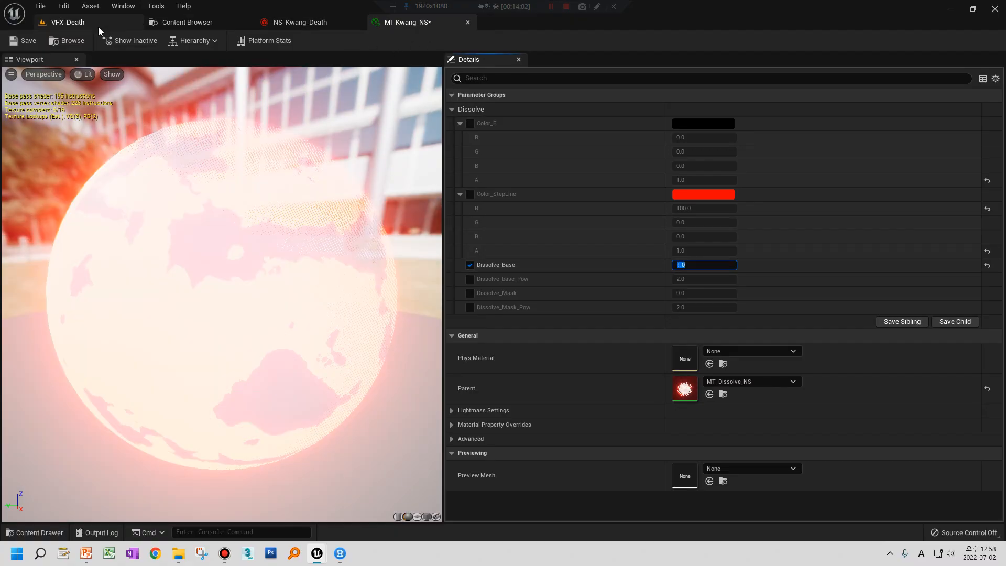
right_click_drag(348, 140, 374, 99)
scroll(390, 218, "up", 1)
left_click(69, 514)
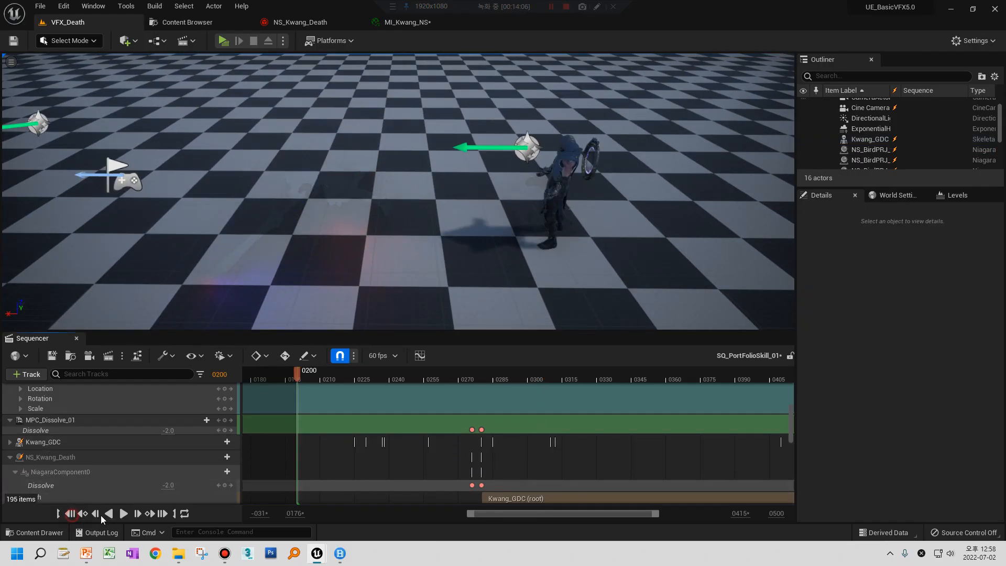
left_click(123, 513)
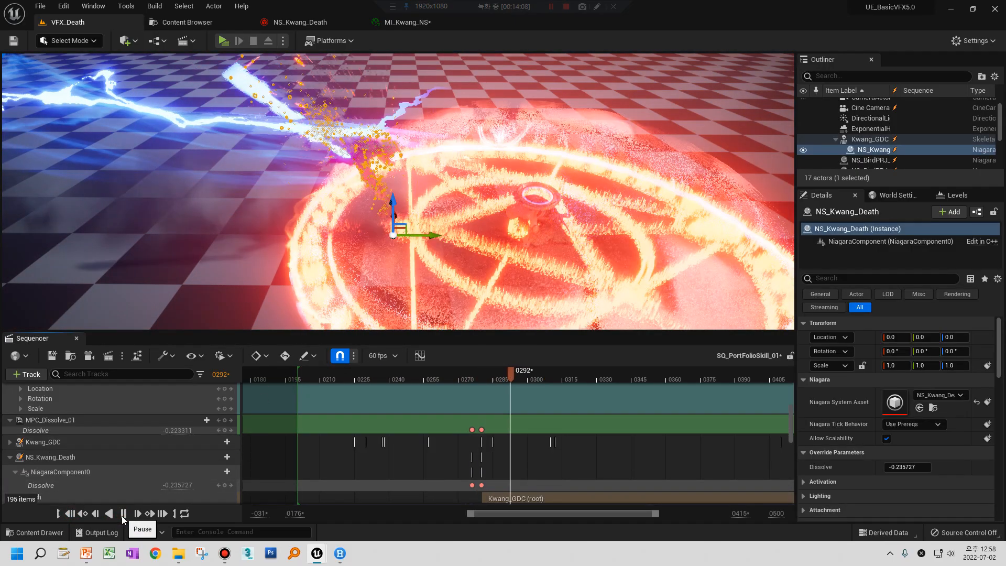
left_click(536, 225)
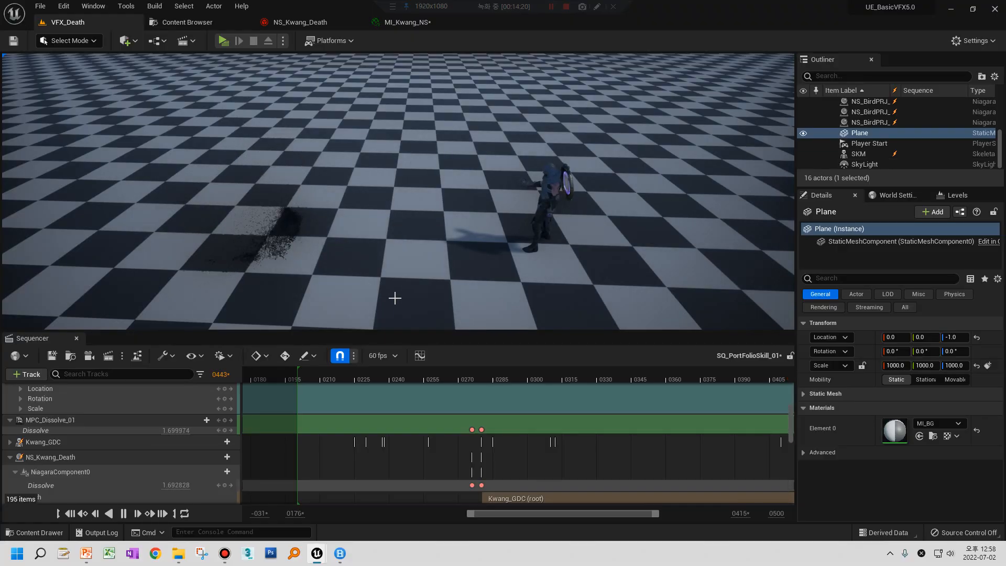
left_click(543, 379)
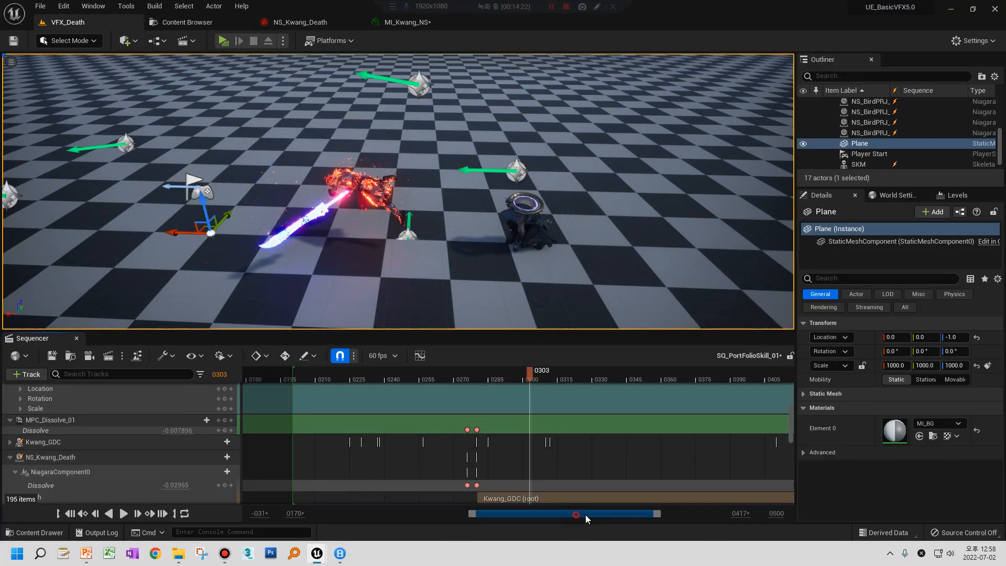
Move NS_Kwang_Death's last Dissolve key to frame 485 and play back the extended particle dissolve
left_click_drag(582, 514, 659, 517)
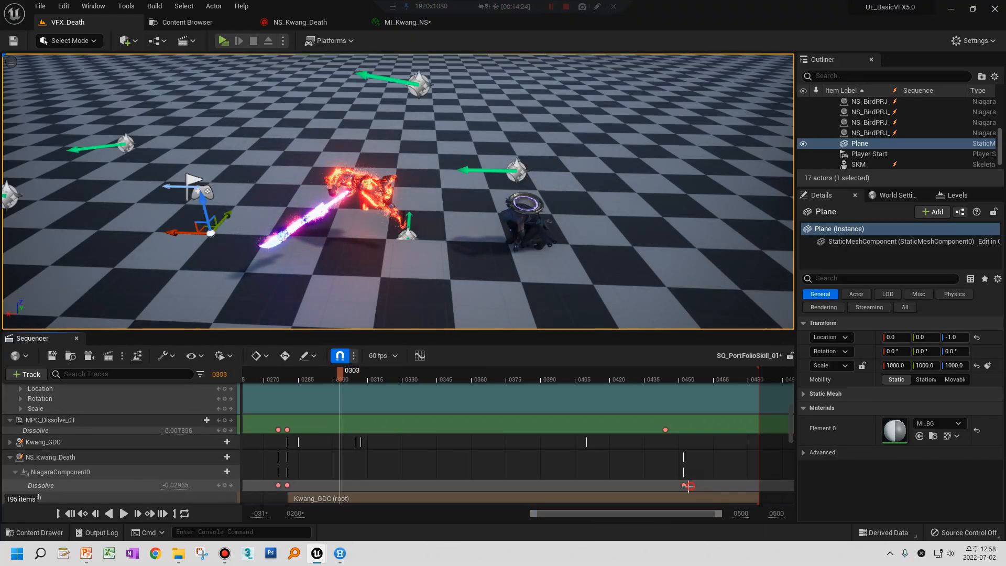
left_click_drag(688, 486, 759, 482)
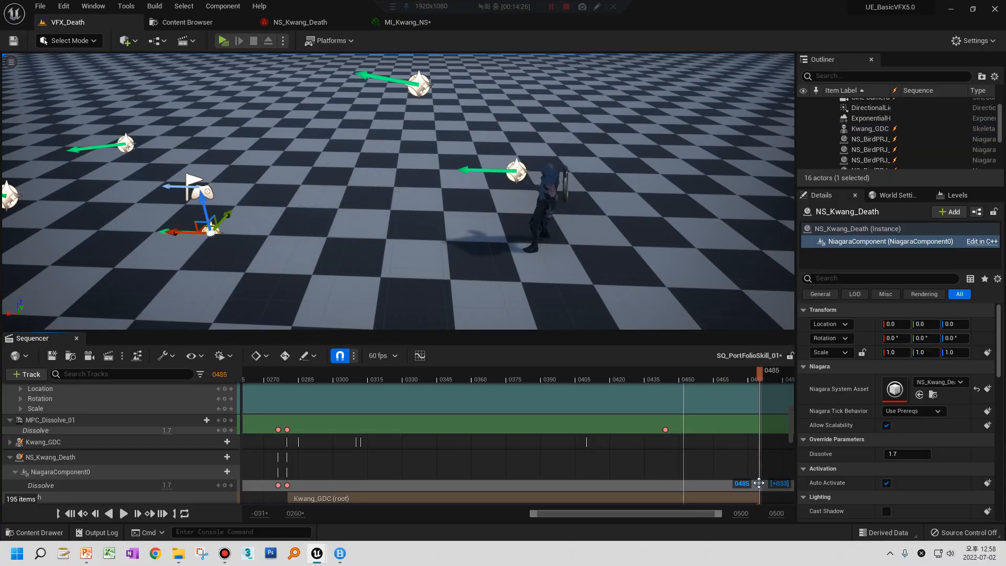
left_click(124, 514)
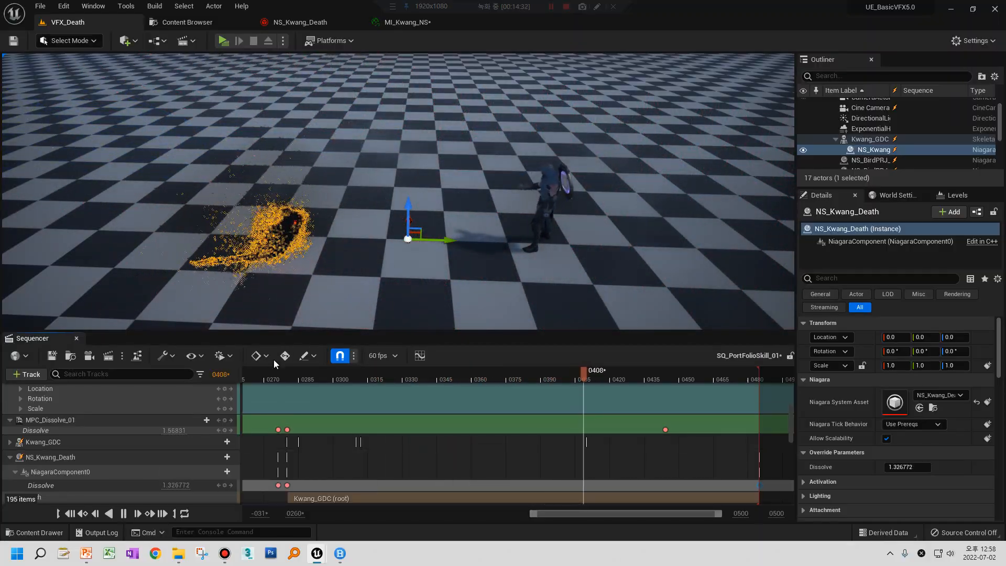
left_click(418, 274)
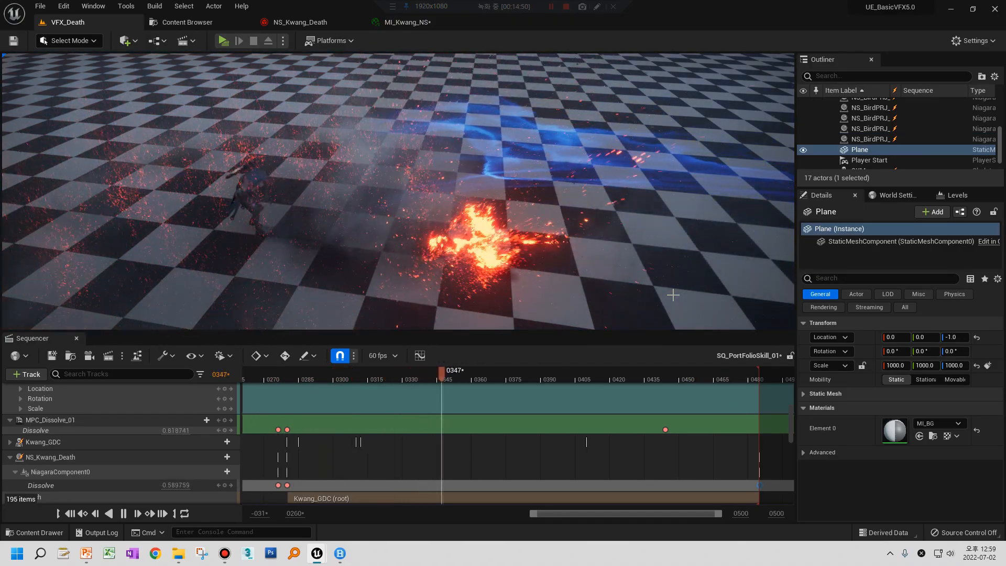
key("space")
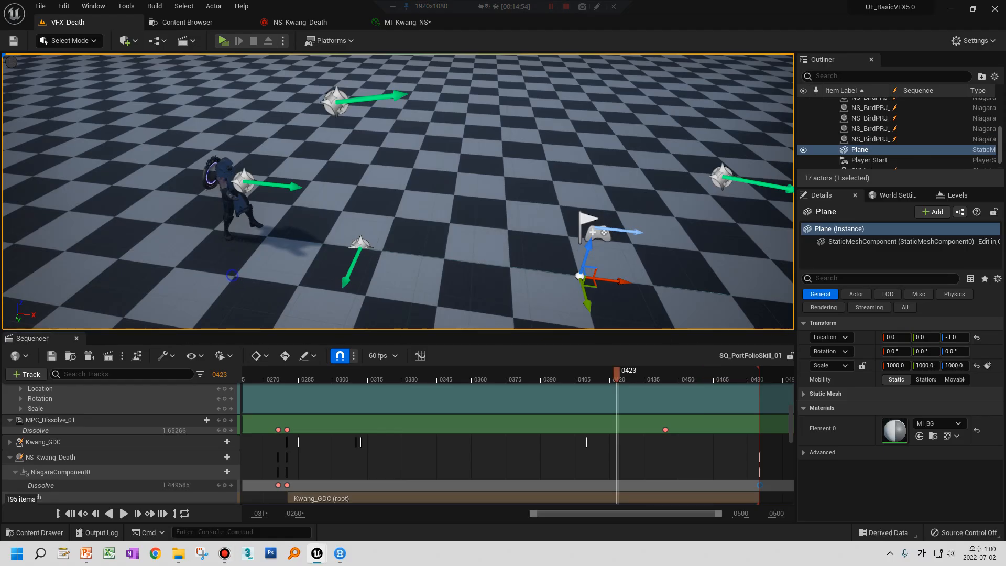
Enlarge the level viewport and replay the sequence from its start to frame 331 from another angle
right_click_drag(232, 275, 390, 221)
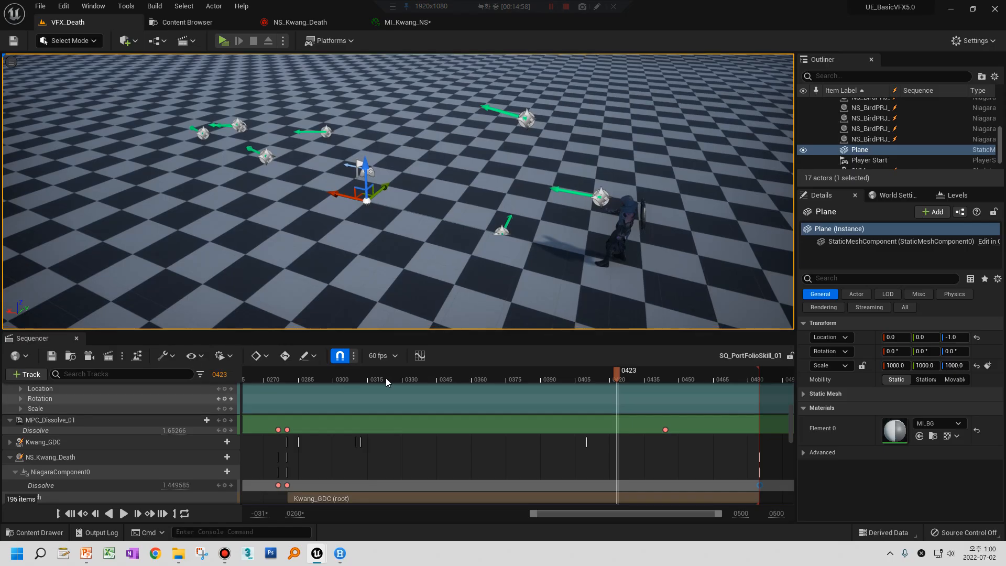
left_click_drag(346, 354, 338, 375)
left_click(71, 514)
left_click(125, 513)
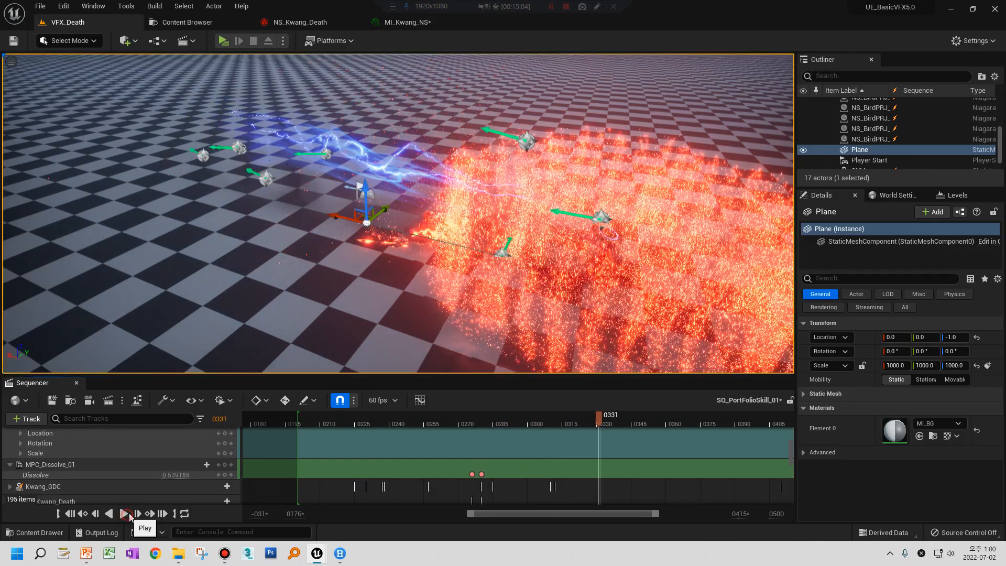
left_click(124, 515)
Lock the viewport to the Cine Camera Actor of the sequence
scroll(210, 471, "up", 5)
scroll(211, 470, "up", 3)
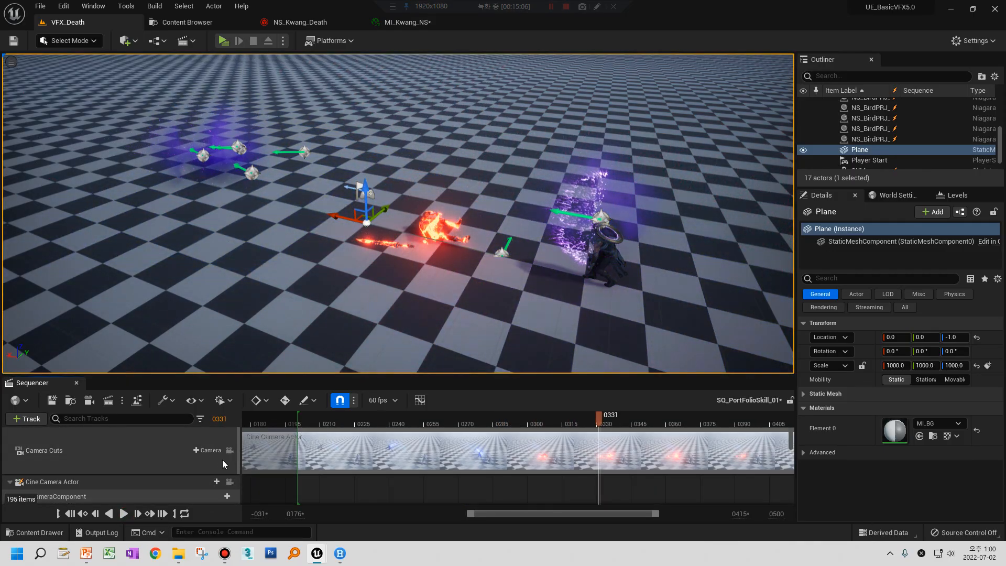
scroll(155, 466, "down", 1)
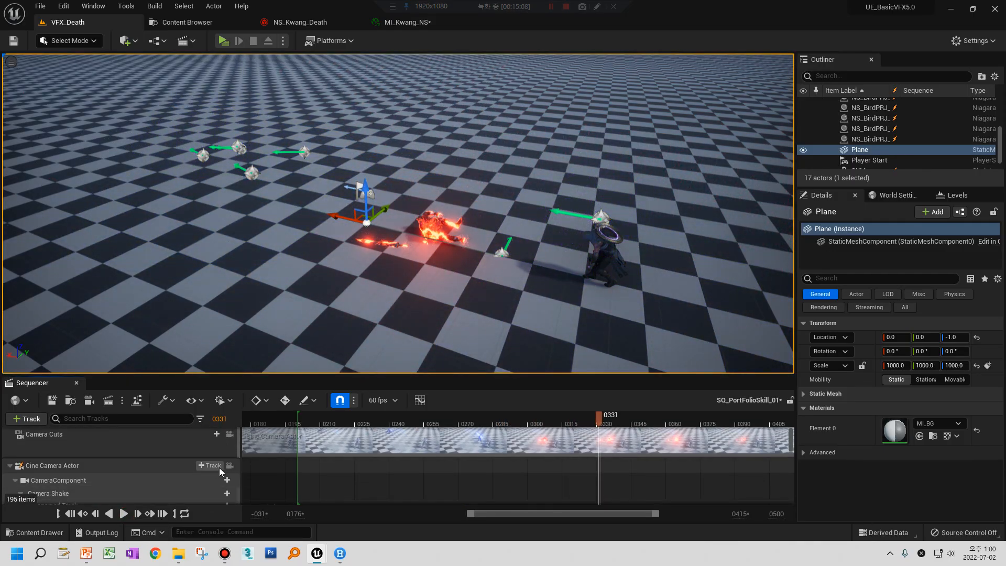
left_click(229, 465)
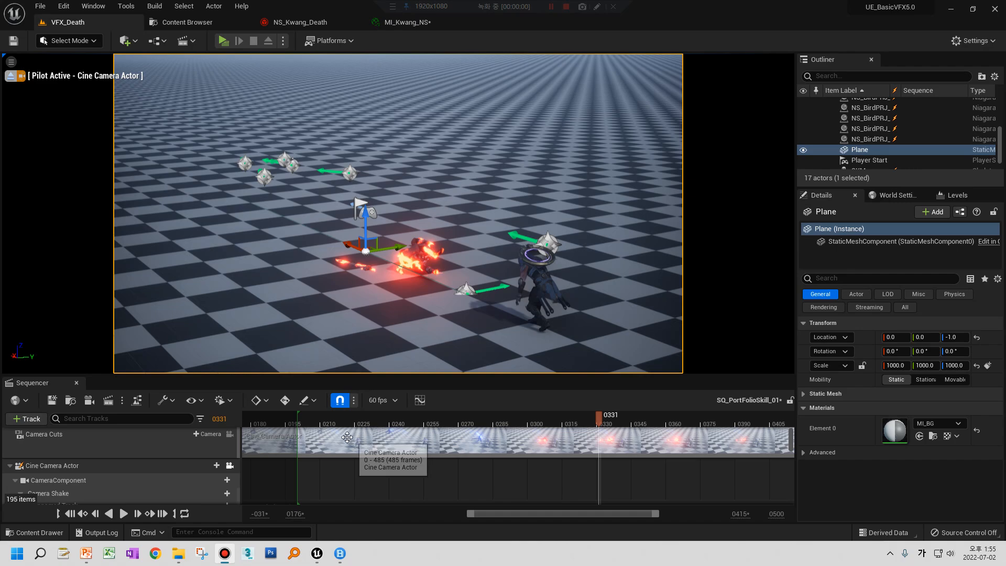
Show the full sequence range in the timeline and set the playback start to frame 0
double_click(479, 520)
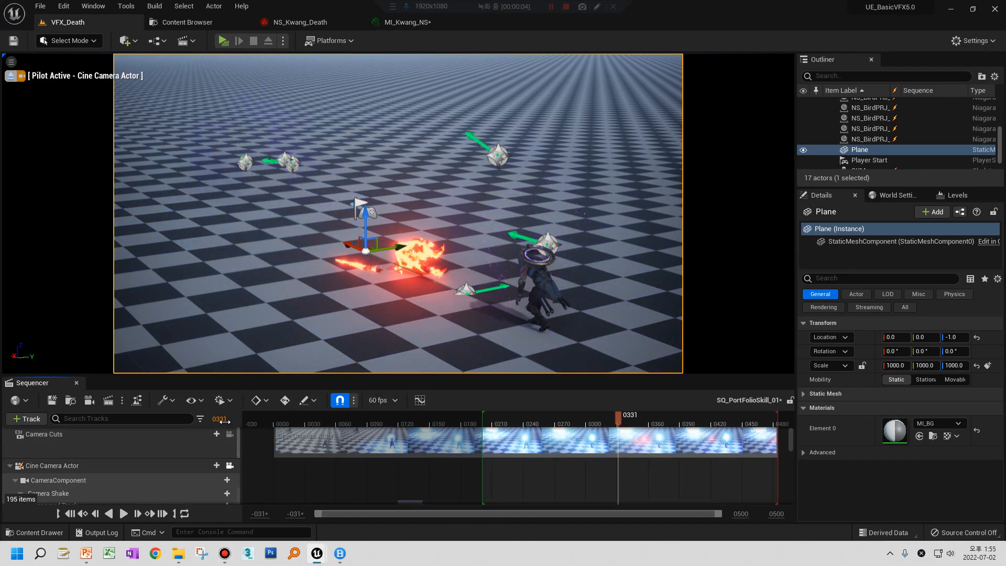
left_click(274, 419)
left_click(57, 515)
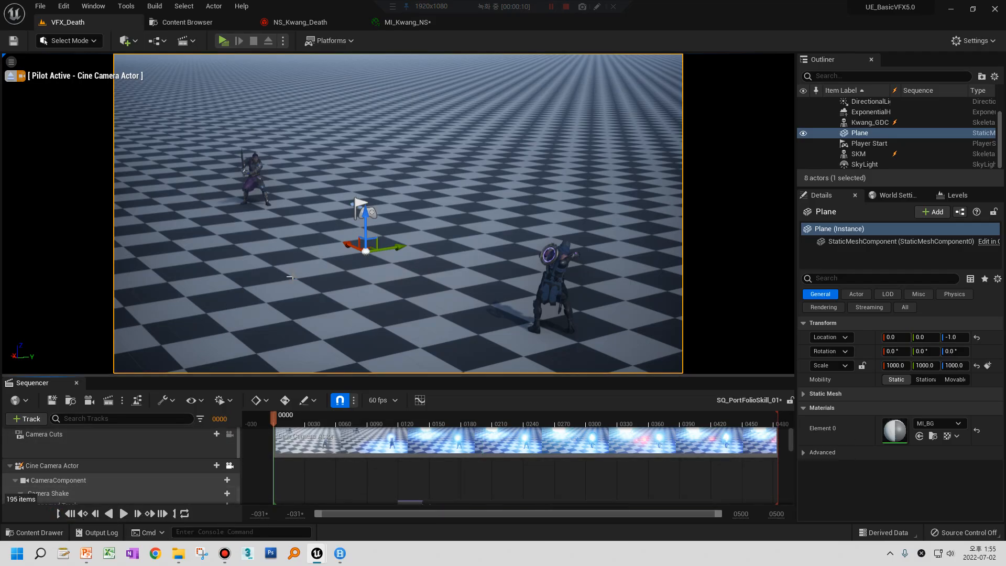
Switch the viewport to game view, play the sequence through the camera, and scrub back to frame 88
key("g")
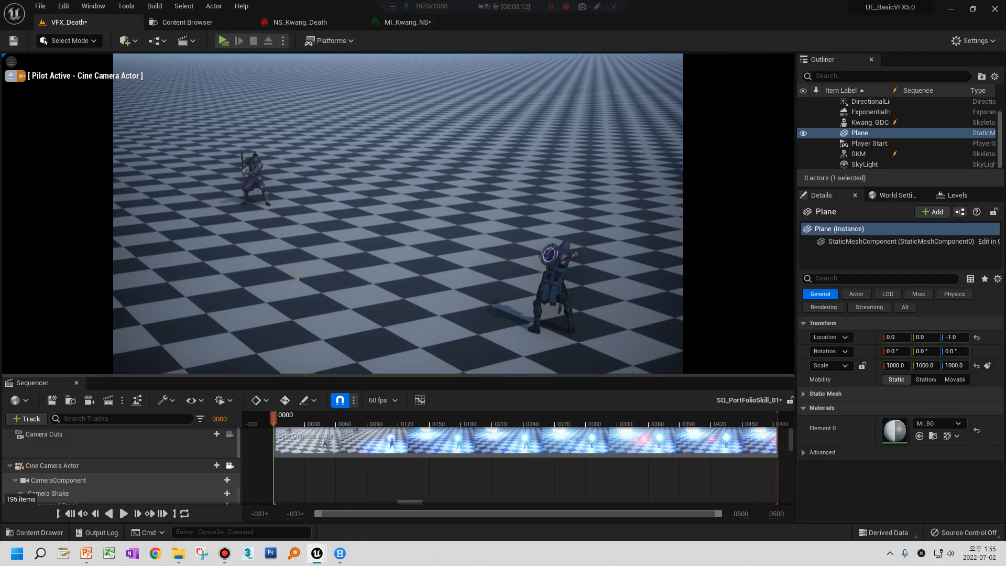
left_click(124, 514)
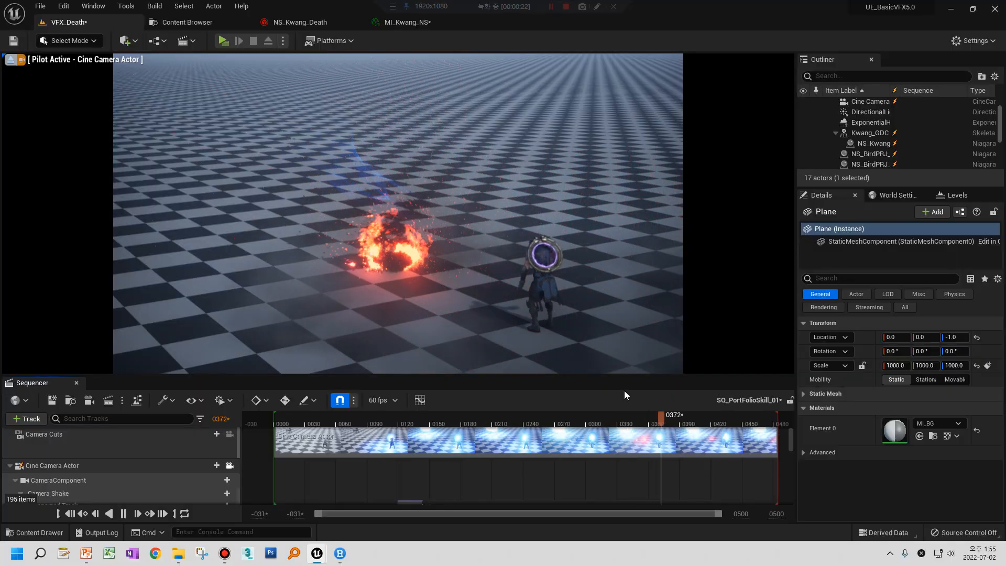
left_click_drag(608, 425, 364, 415)
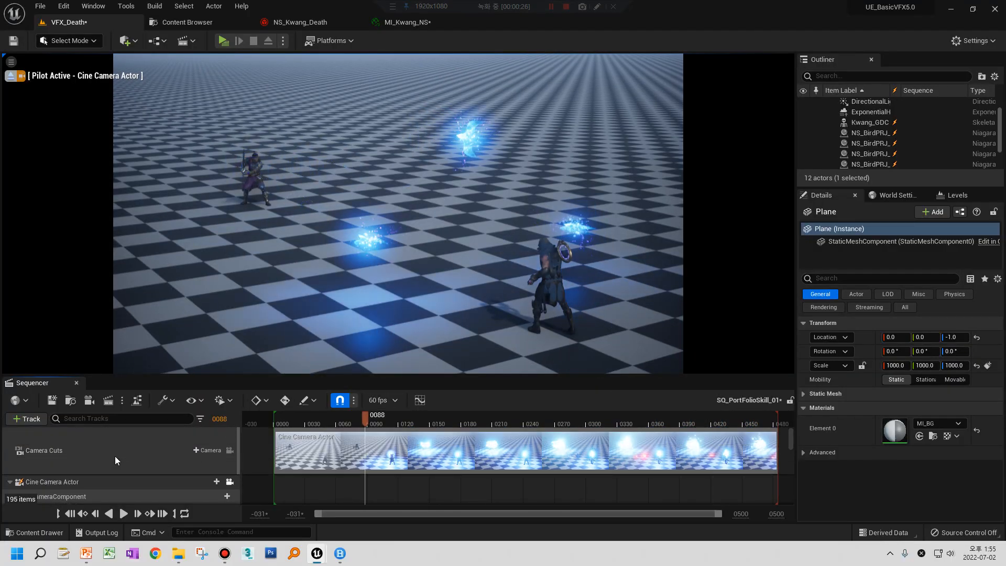
Paste a copy of the second CamShake_01_C section at frame 280 under Camera Shake and play back the sequence
scroll(115, 456, "down", 2)
left_click(426, 481)
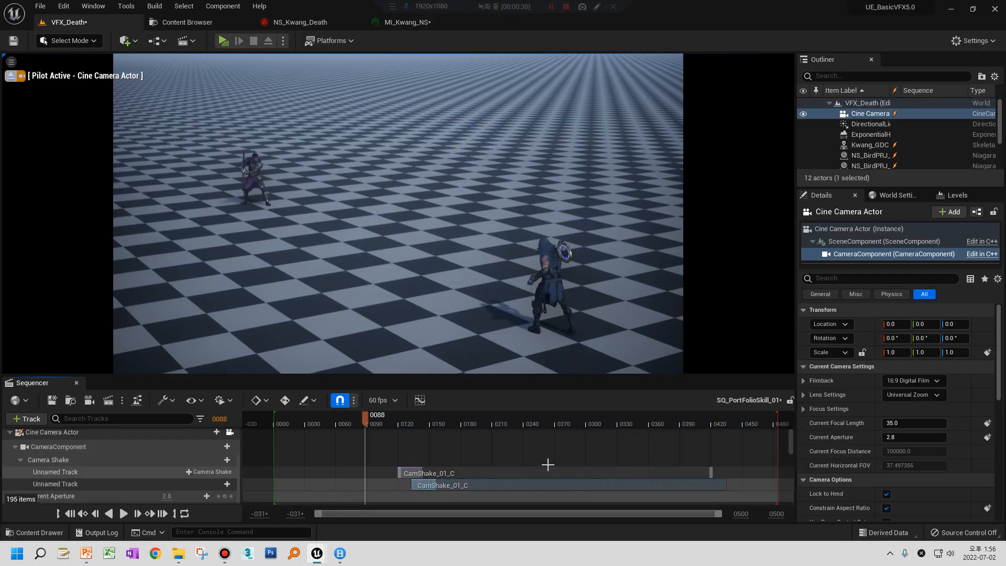
left_click(656, 419)
left_click_drag(656, 423, 564, 411)
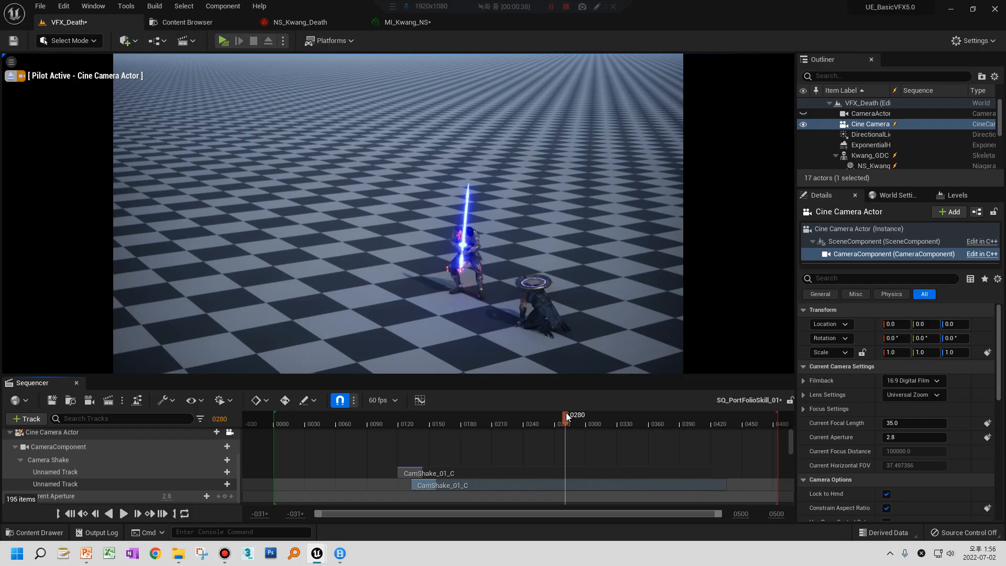
key("ctrl+v")
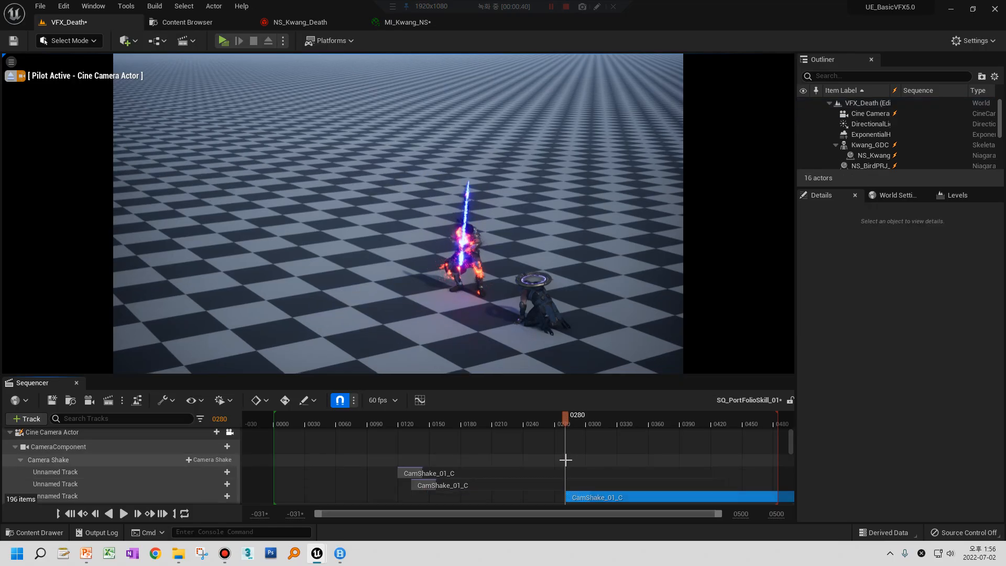
left_click(572, 472)
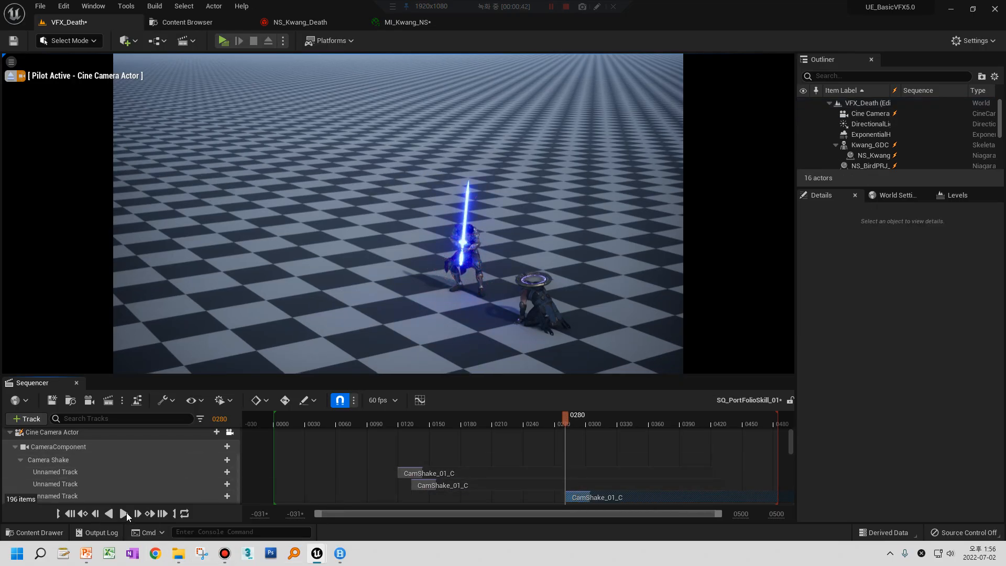
left_click(126, 512)
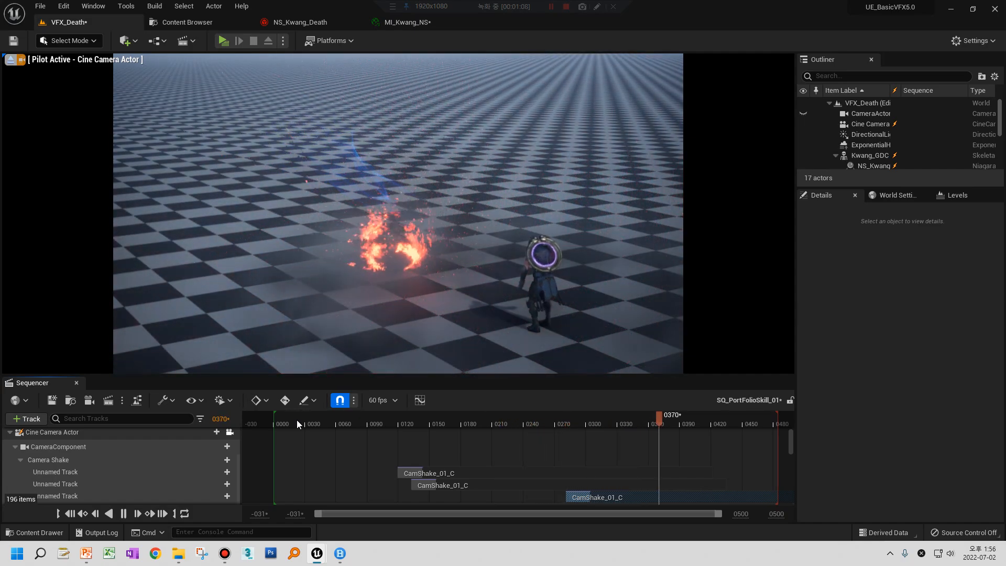
left_click_drag(290, 419, 275, 417)
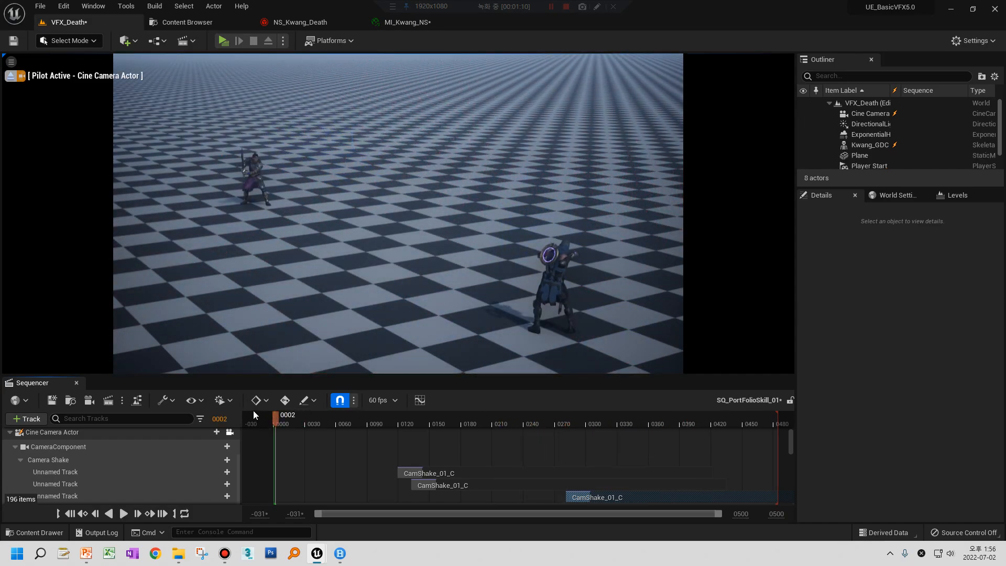
Save SQ_PortFolioSkill_01 and all other modified content: MI_Kwang_NS, SQ_Death and VFX_Death
left_click(52, 401)
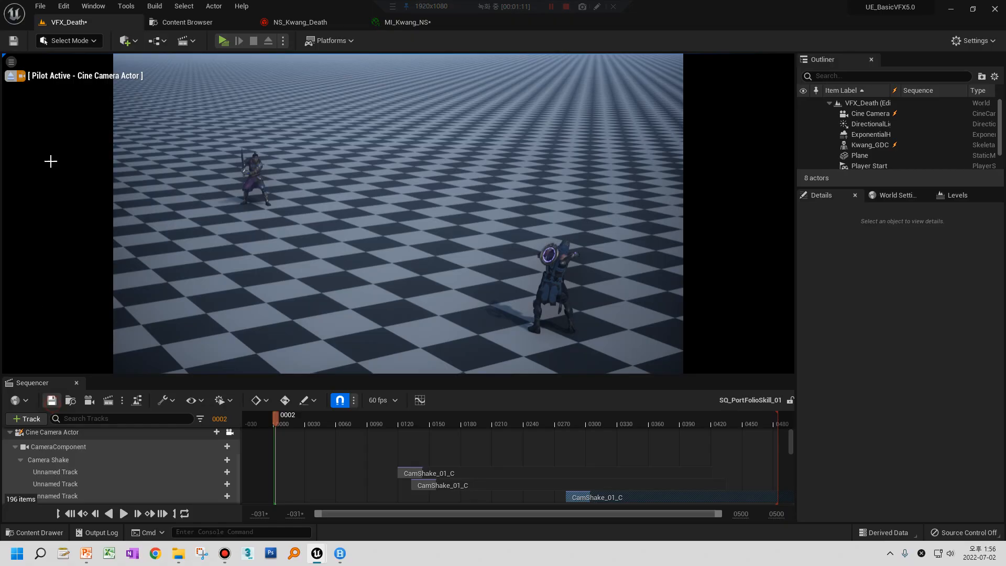
left_click(168, 22)
left_click(117, 41)
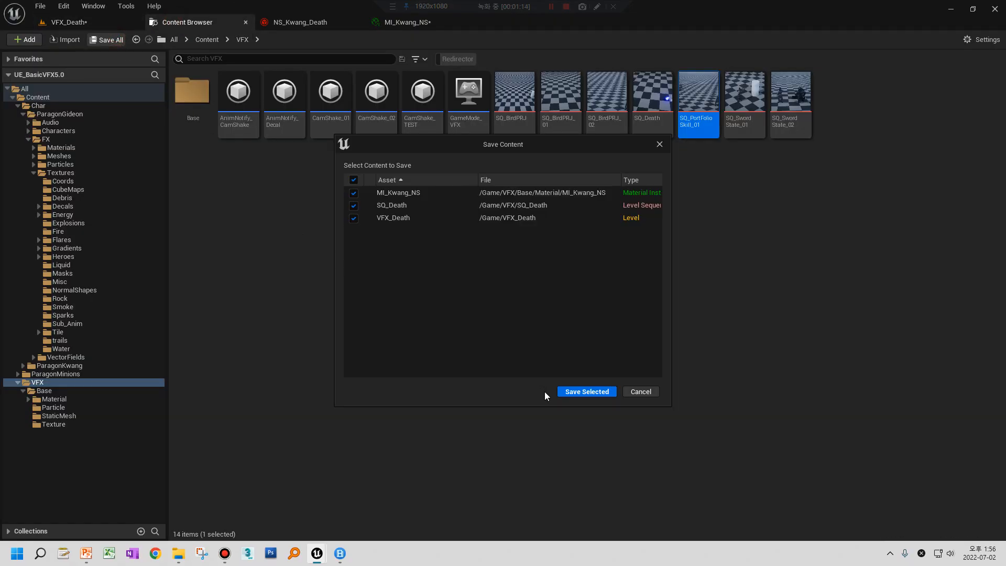
left_click(571, 393)
Set the movie render's filename format to SQ_PortFolioSkill_01 and capture the VFX_Death sequence as a video
left_click(67, 22)
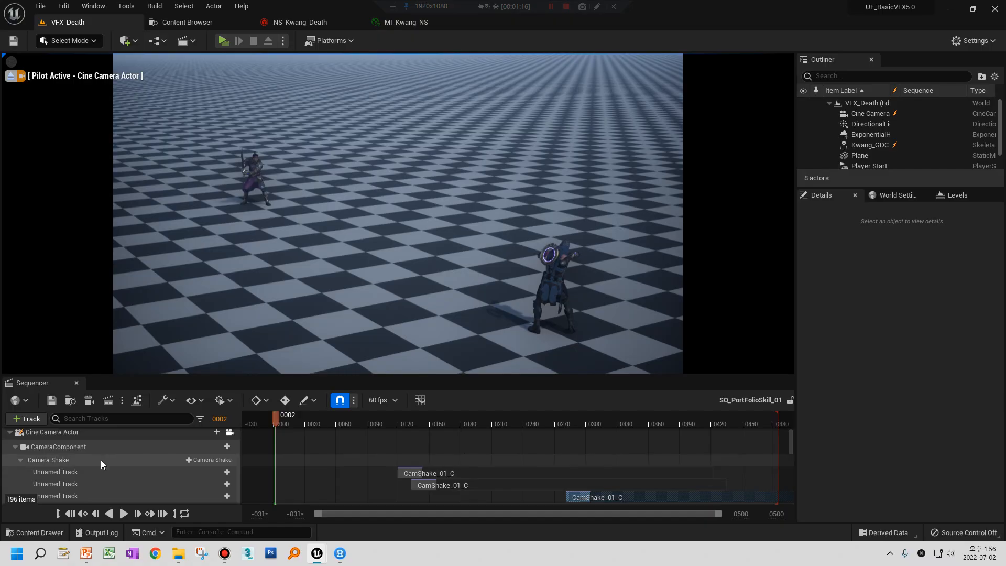
left_click(108, 401)
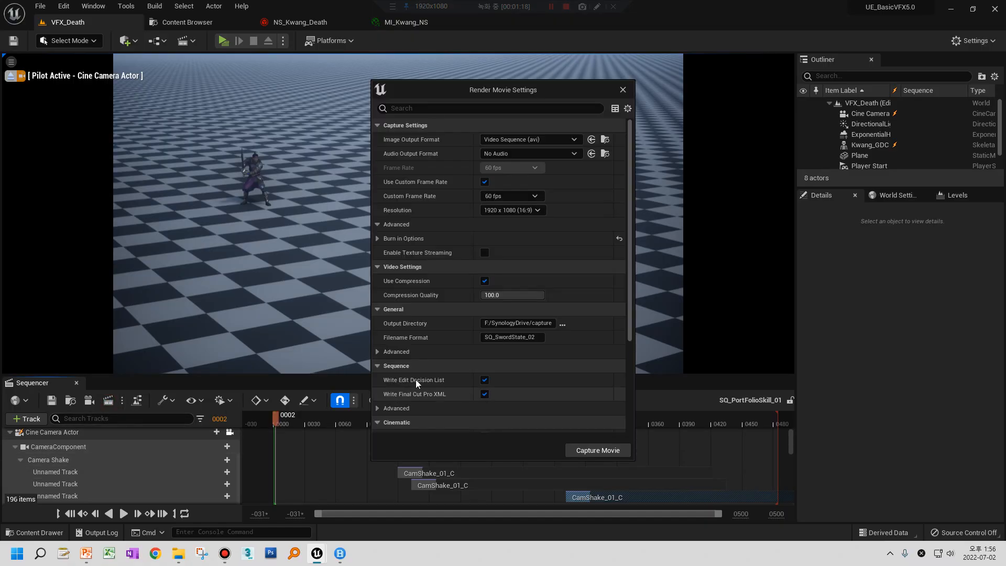
left_click_drag(499, 340, 534, 340)
key("BackSpace")
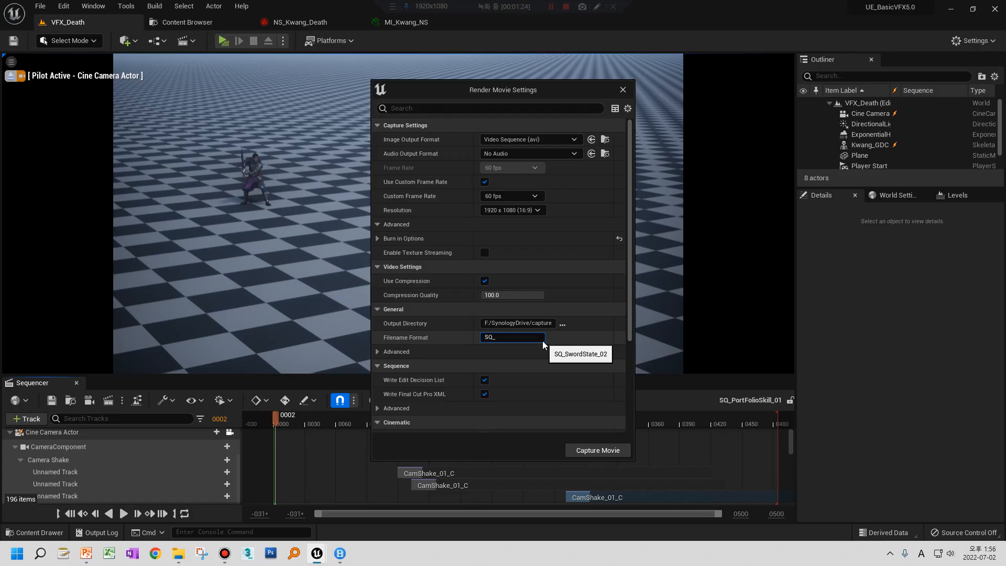
type("Prort")
key("BackSpace")
key("BackSpace")
key("BackSpace")
left_click(599, 454)
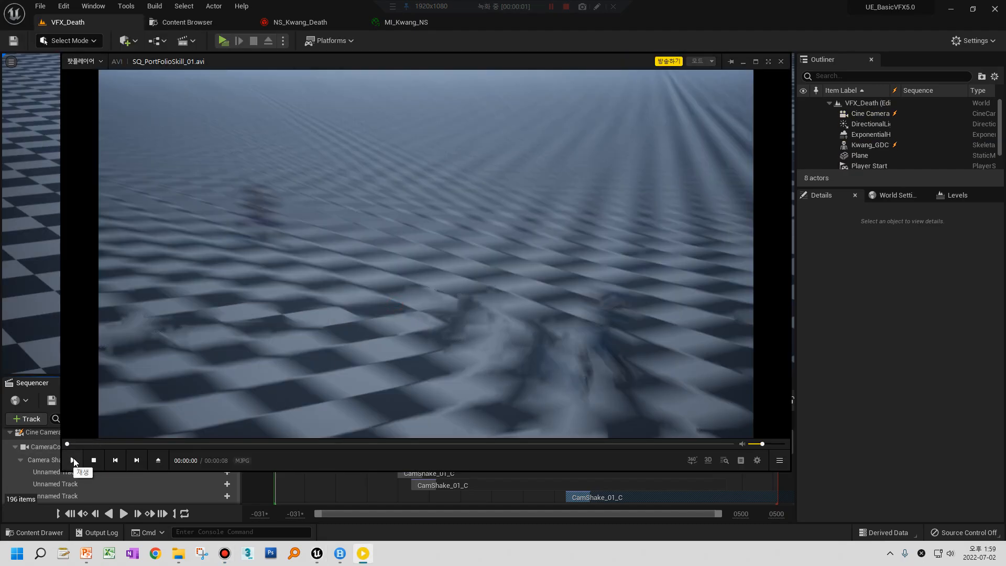
Play the rendered SQ_PortFolioSkill_01.avi in the video player to review the final effect
left_click(72, 460)
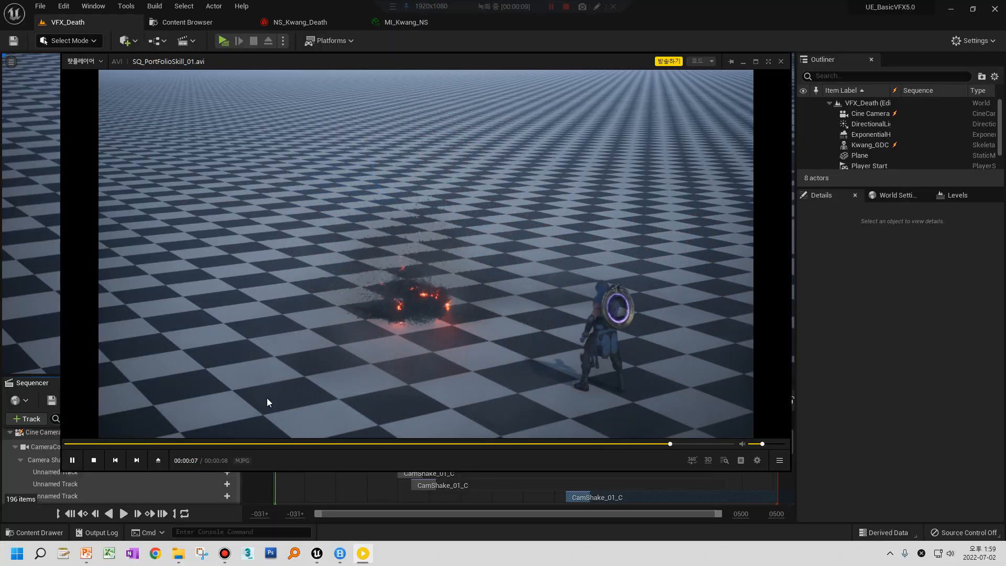
left_click(74, 460)
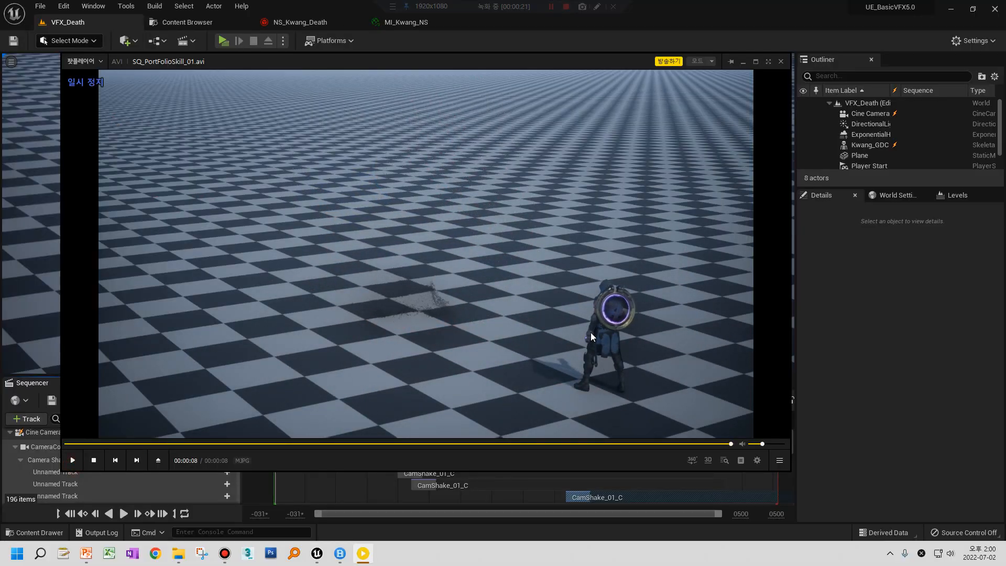
Pilot the Cine Camera Actor to a high angle behind the sword-wielding Kwang, facing the other character, and play back the sequence
left_click(779, 62)
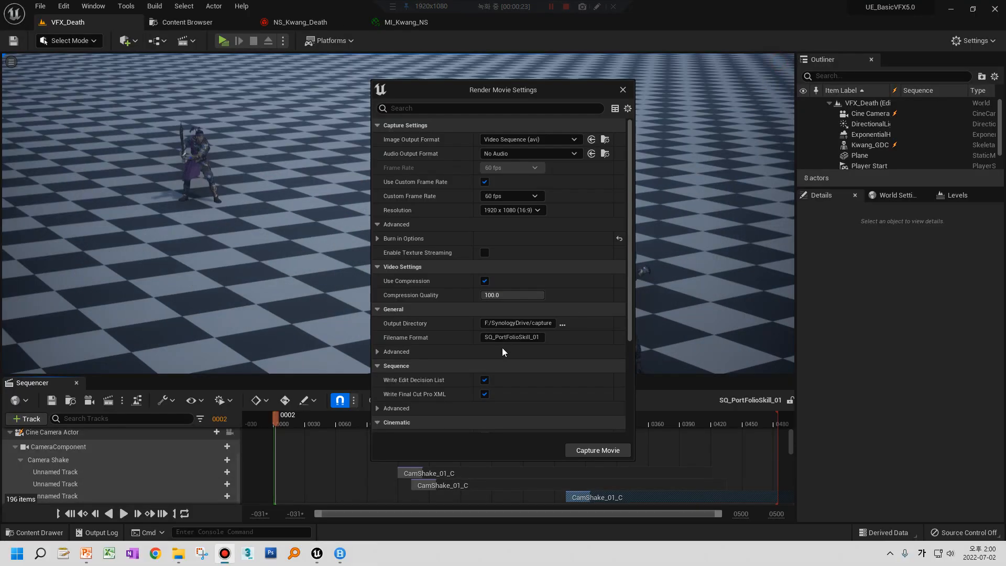
left_click(627, 86)
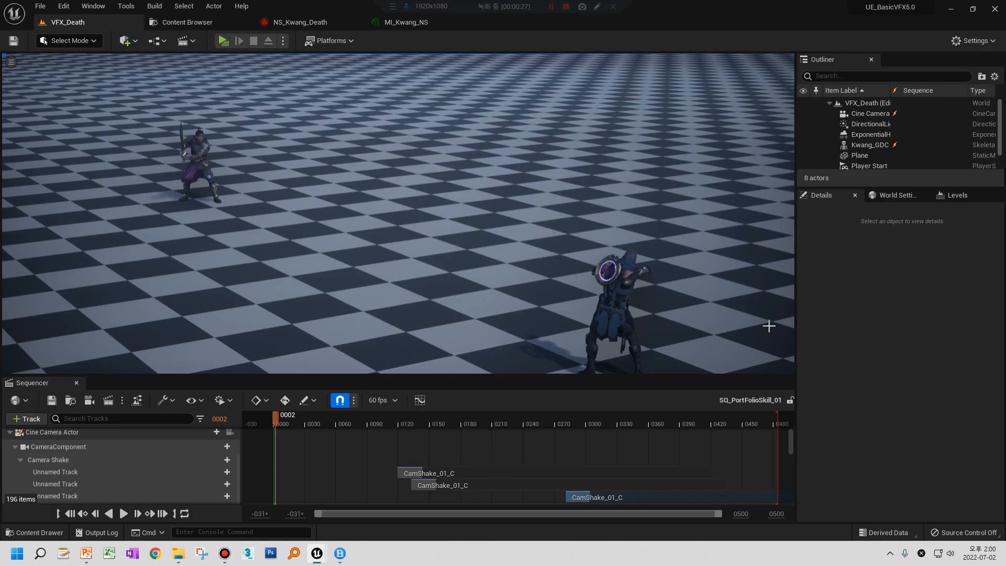
right_click_drag(449, 312, 453, 341)
scroll(220, 475, "up", 3)
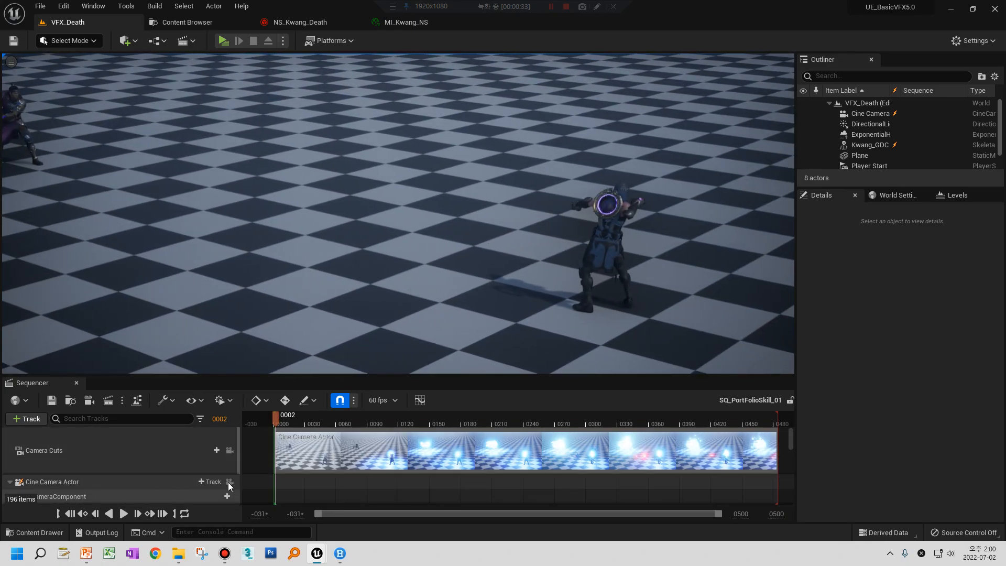
left_click(229, 482)
right_click_drag(398, 213, 507, 270)
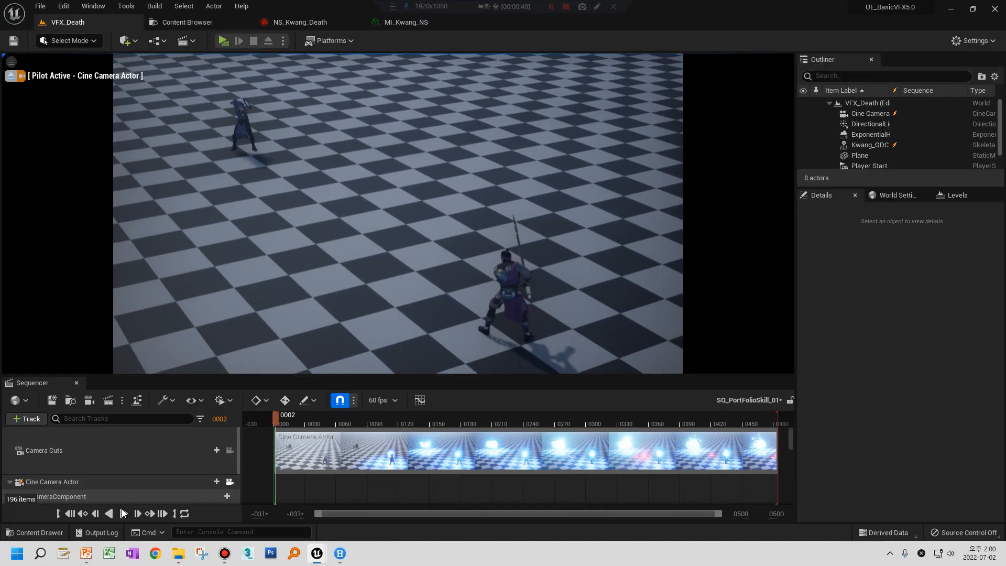
left_click(124, 514)
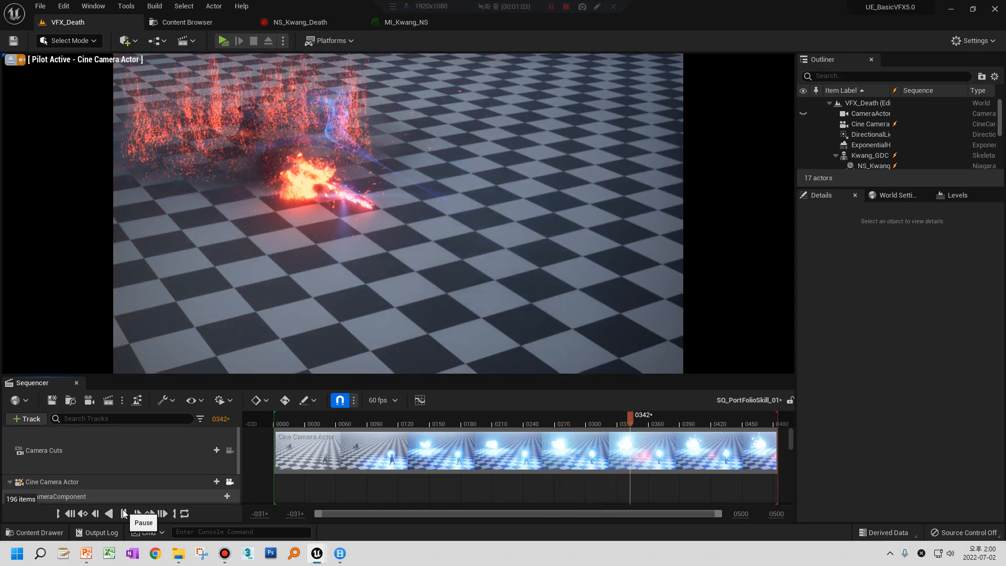
Return the sequence to frame 0, set the movie render's filename format to SQ_PortFolioSkill_01_01 and capture the movie
left_click_drag(414, 415, 269, 417)
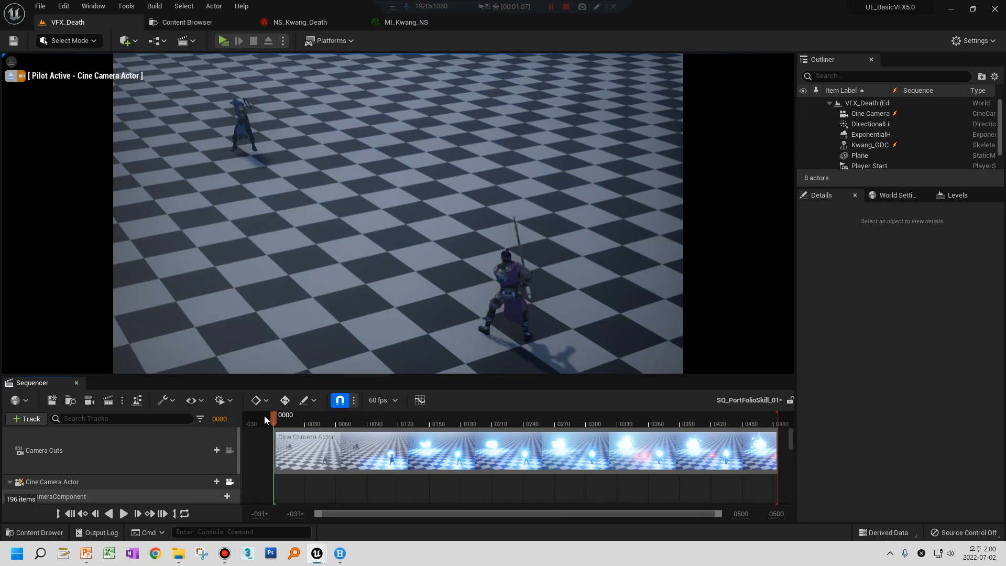
left_click(108, 401)
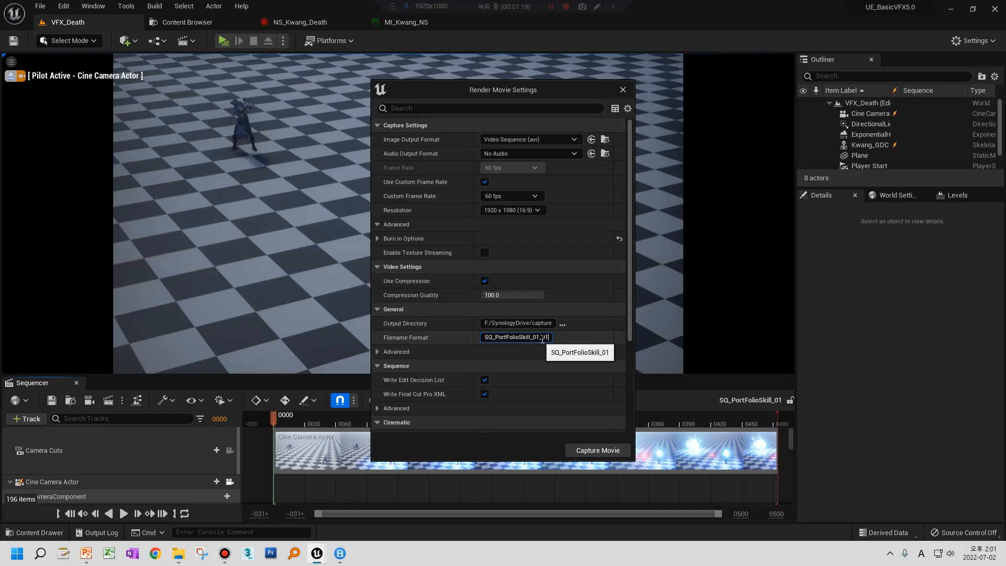
left_click(576, 450)
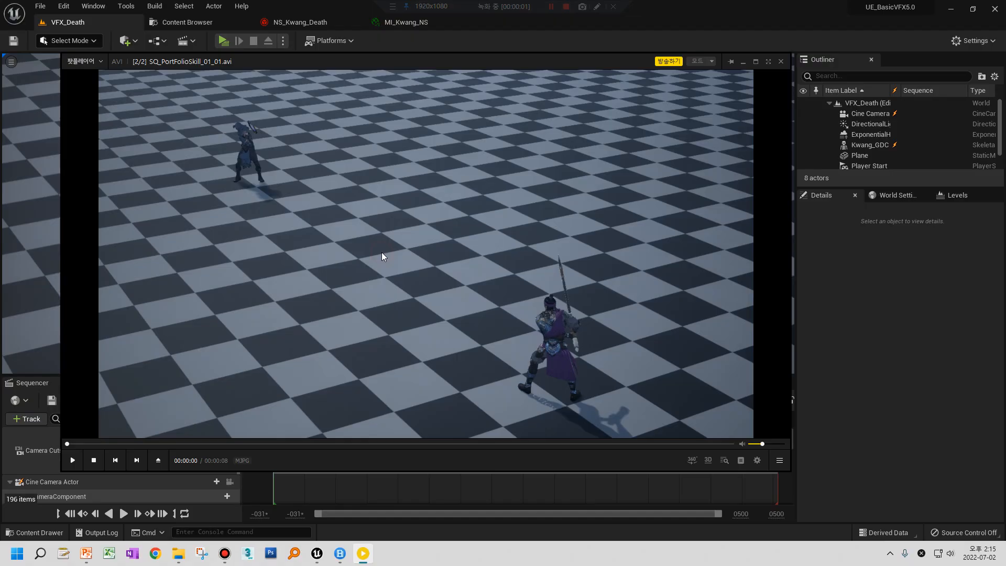
Play the rendered SQ_PortFolioSkill_01_01.avi in the video player to review the new camera angle, and close the player
left_click(382, 253)
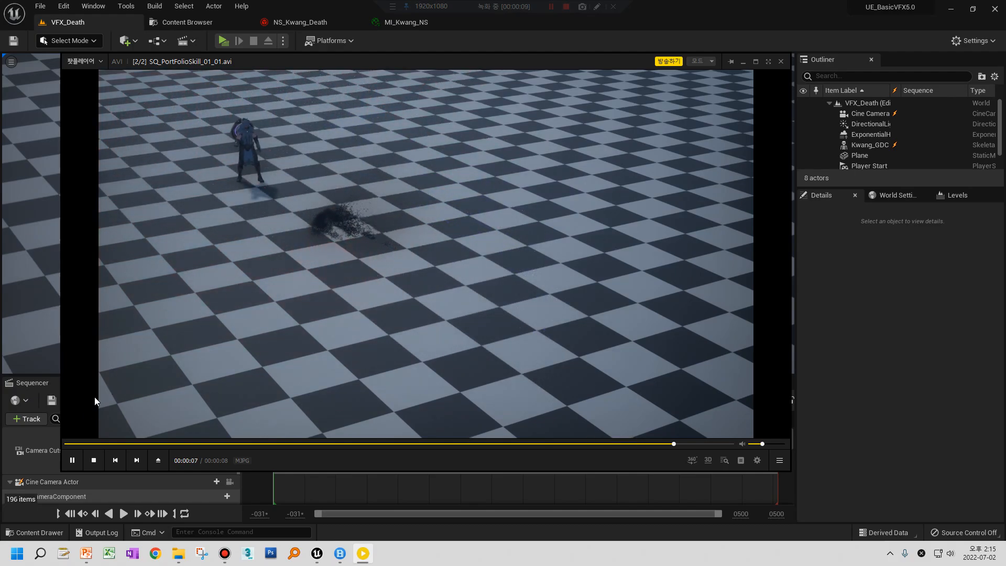
left_click(73, 460)
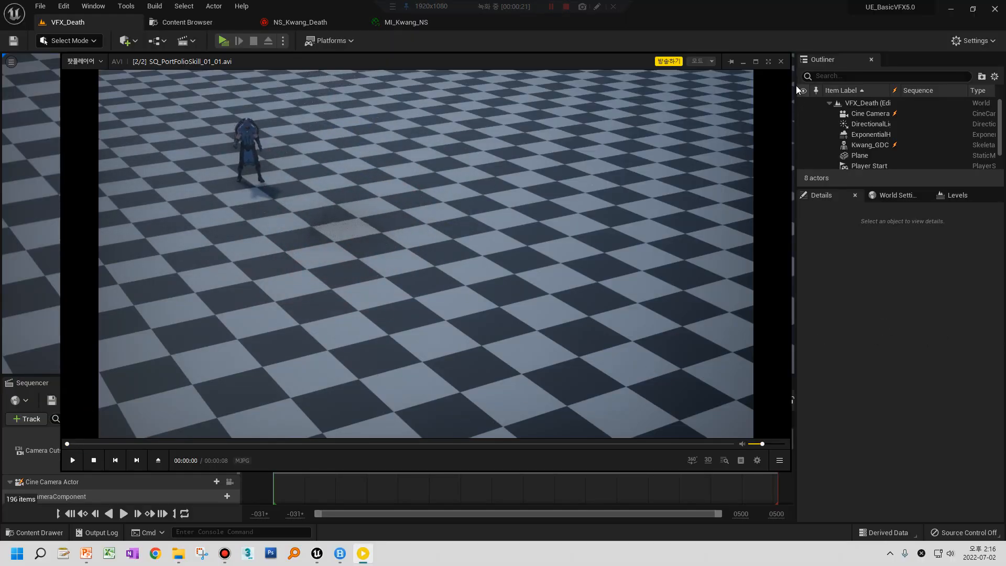
left_click(780, 62)
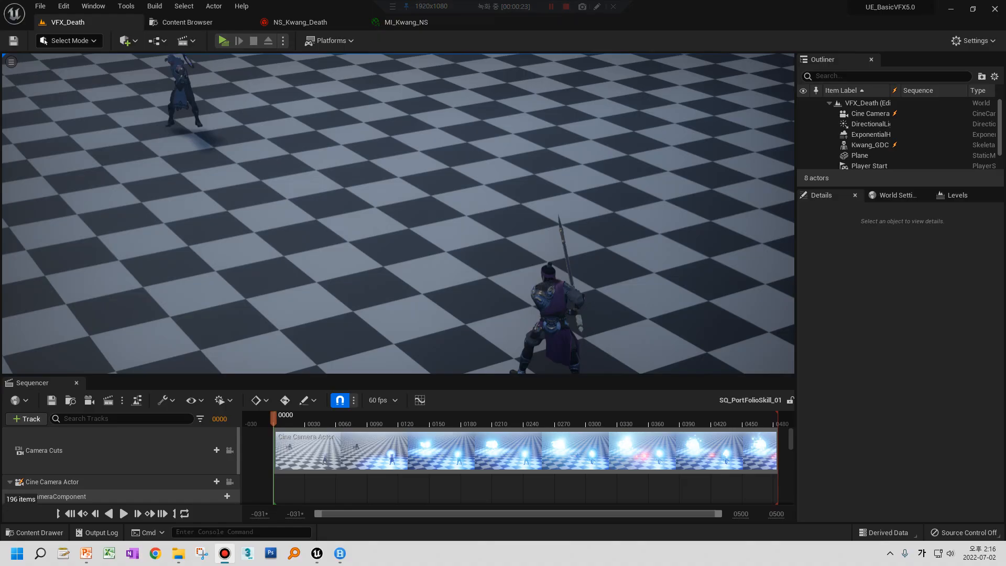
Set the DirectionalLight's mobility to Movable to clear the Preview text from Kwang's shadow on the floor
right_click_drag(391, 236, 387, 262)
key("w")
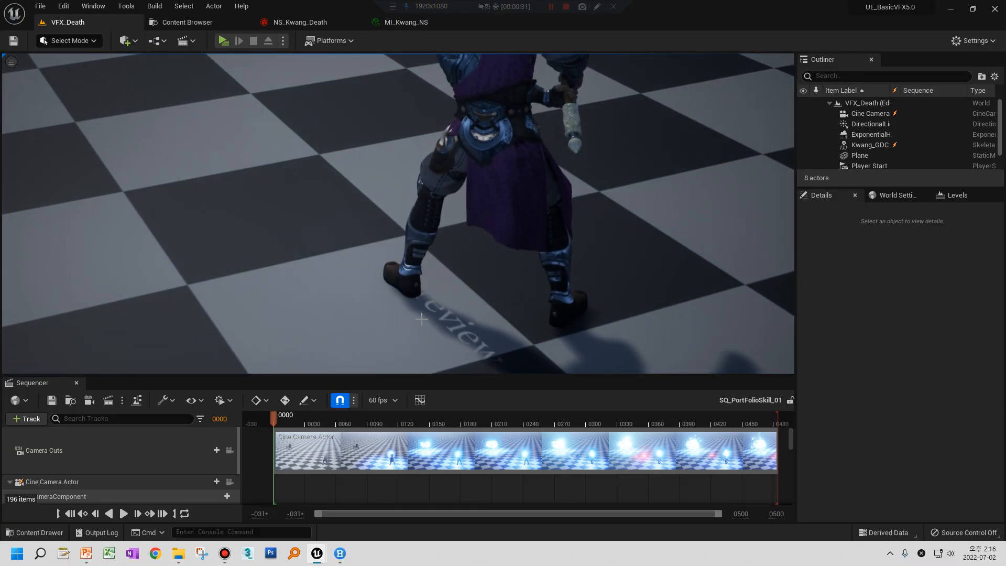
mouse_move(409, 294)
right_mouse_down()
mouse_move(401, 270)
mouse_move(367, 262)
mouse_move(393, 273)
mouse_move(403, 295)
right_mouse_up()
key("s")
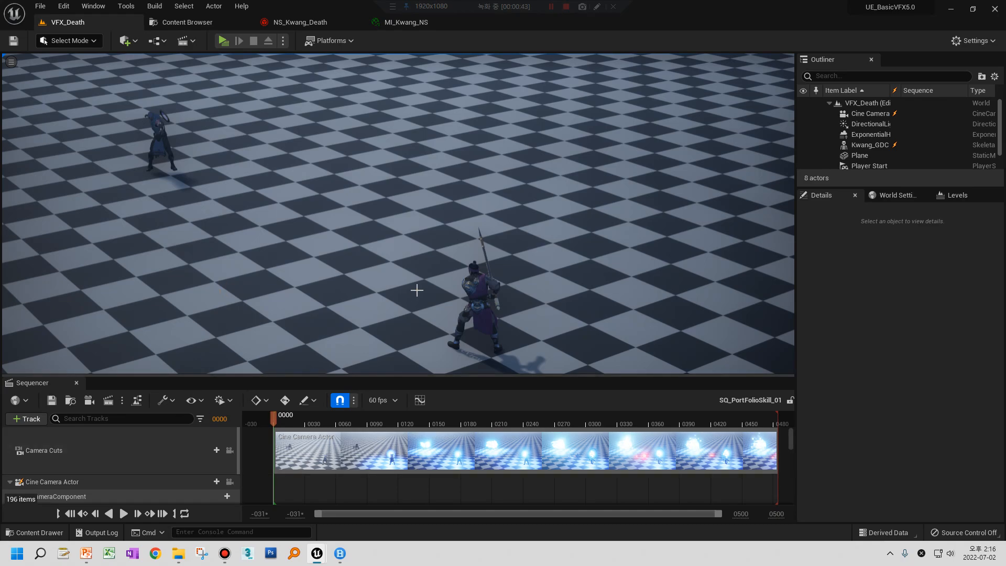
right_click_drag(420, 287, 431, 287)
key("w")
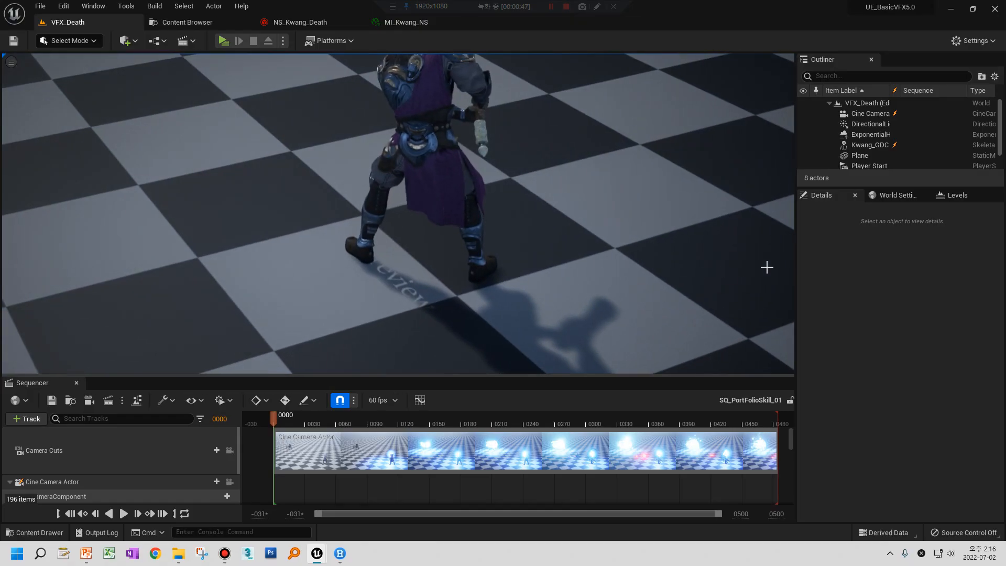
scroll(878, 132, "down", 2)
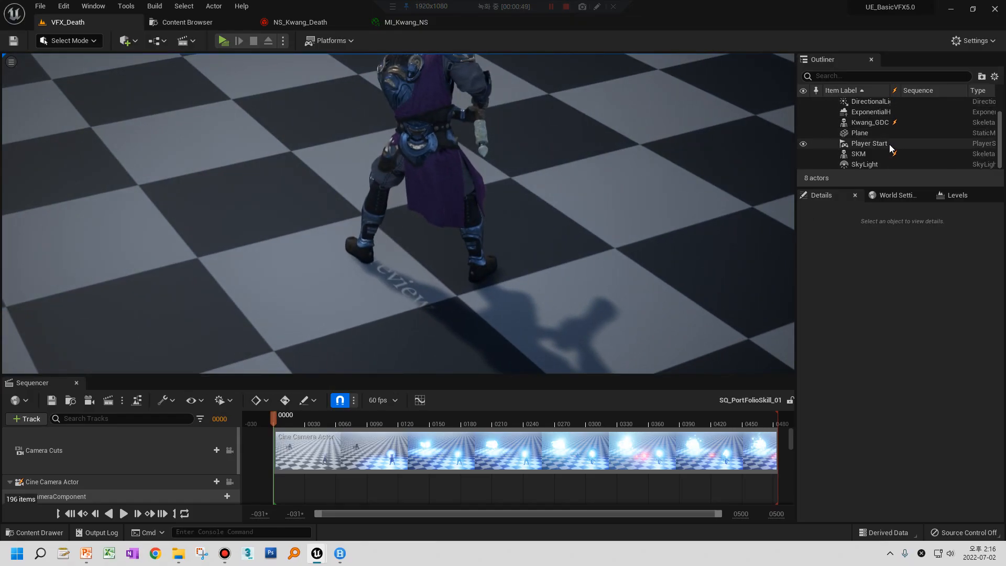
left_click(876, 164)
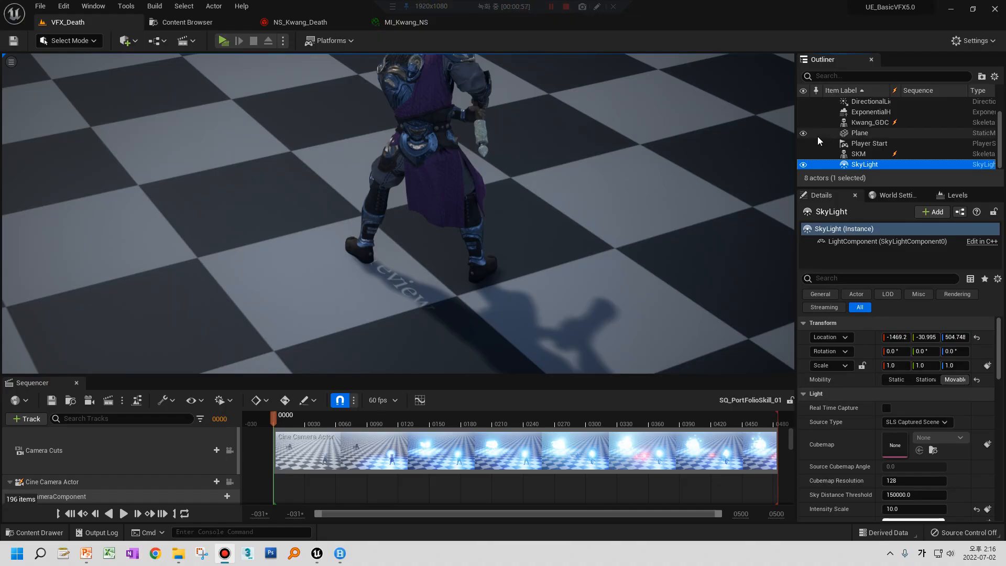
scroll(829, 137, "up", 2)
scroll(829, 136, "down", 3)
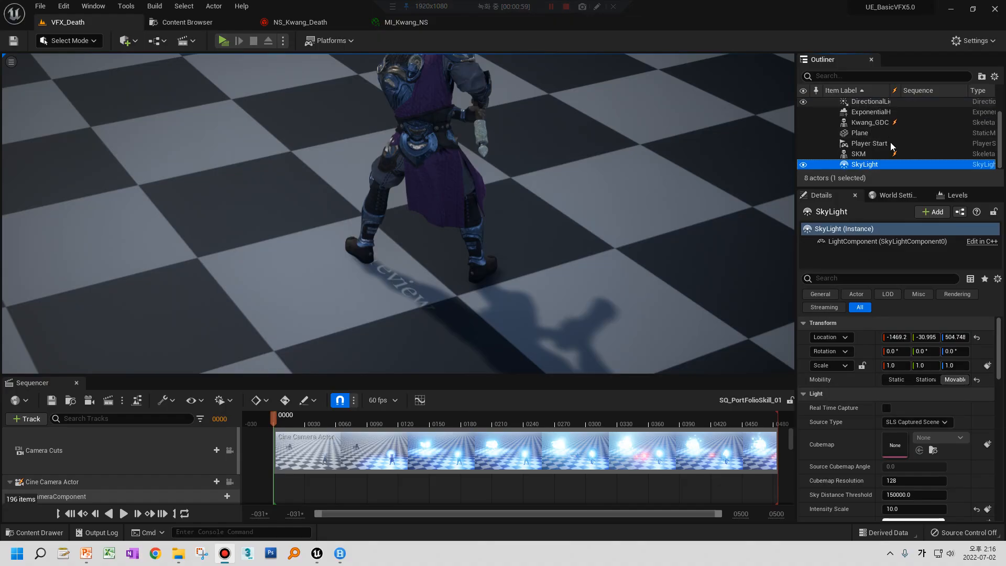
scroll(869, 129, "up", 1)
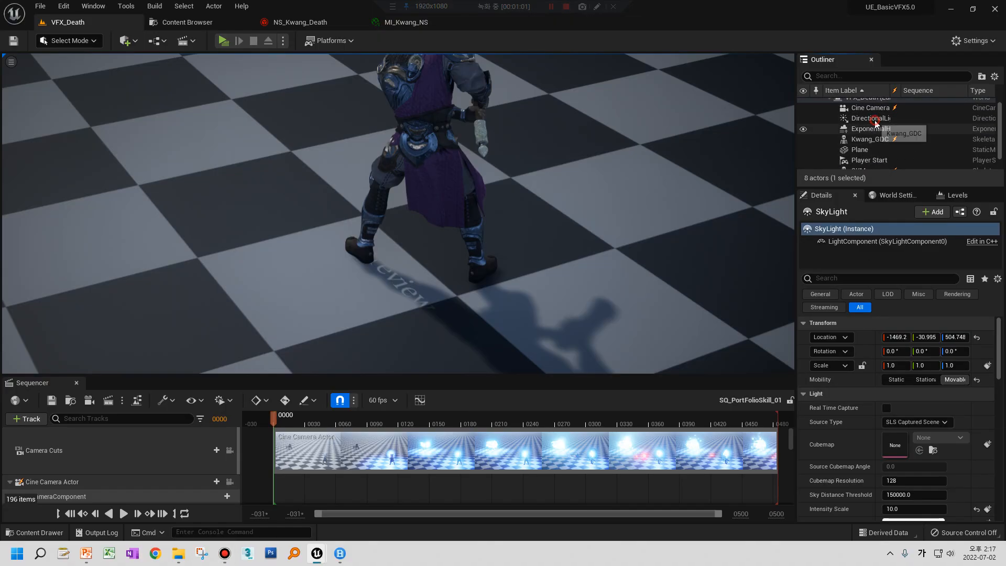
left_click(874, 119)
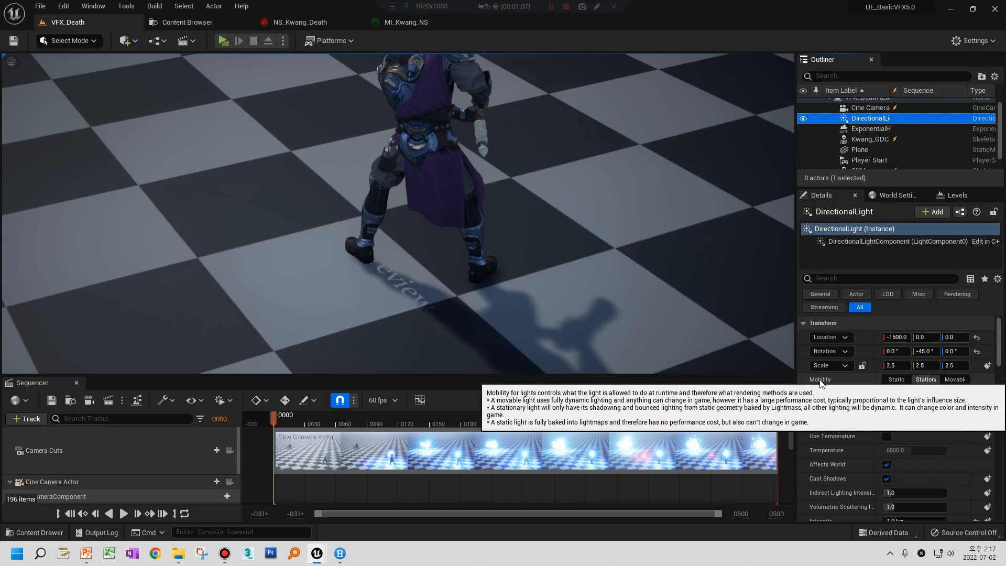
left_click(953, 380)
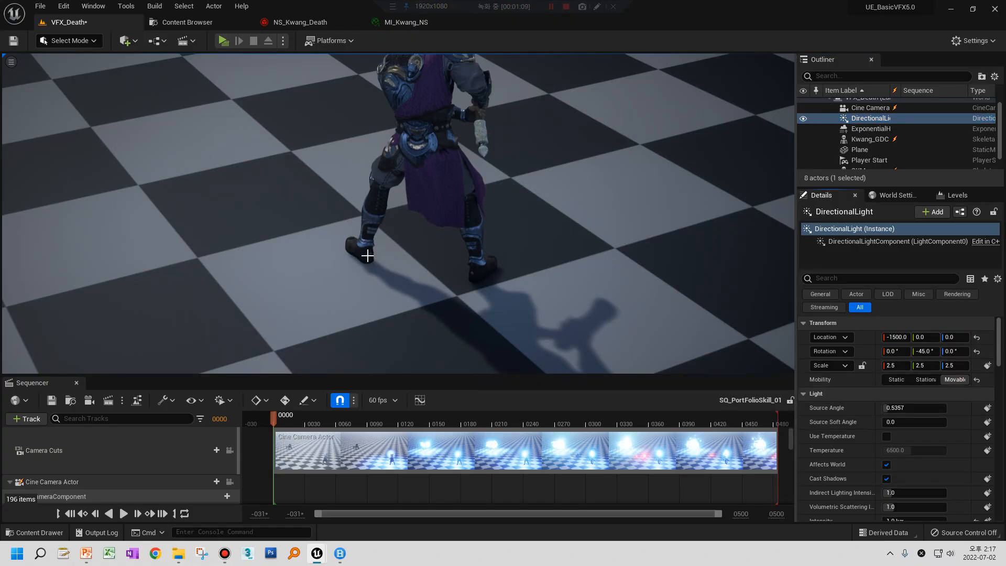
Examine how the two characters are arranged relative to each other from several viewing angles in the VFX_Death level
right_click_drag(511, 248, 472, 232)
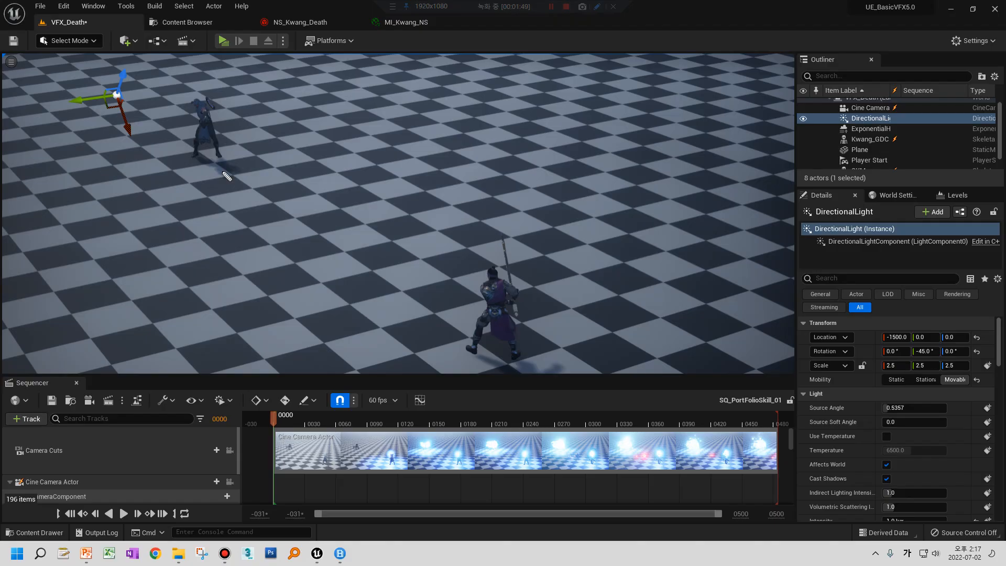
mouse_move(224, 177)
left_mouse_down()
mouse_move(225, 108)
mouse_move(209, 172)
left_mouse_up()
mouse_move(501, 368)
left_mouse_down()
mouse_move(497, 244)
mouse_move(497, 367)
left_mouse_up()
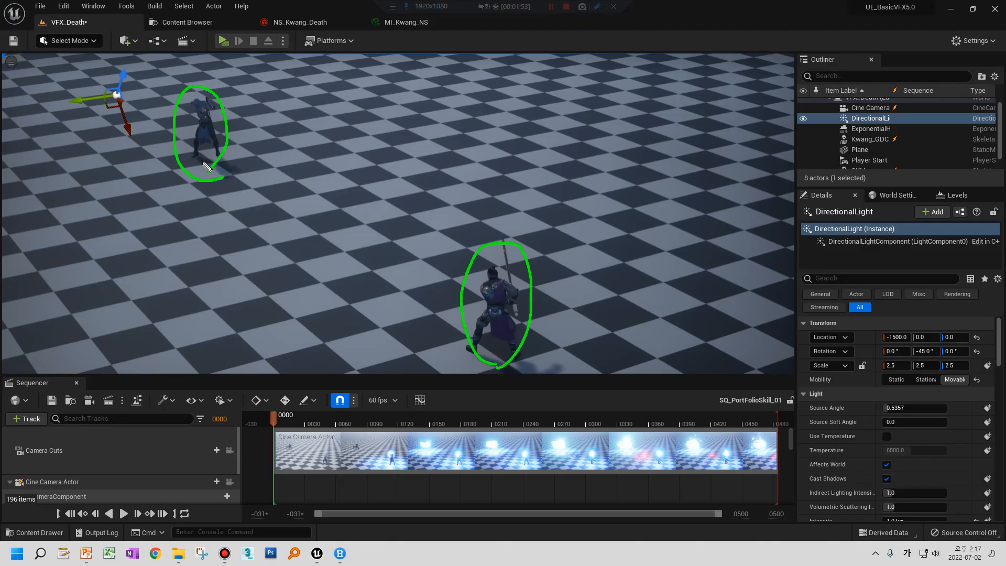
mouse_move(212, 131)
left_mouse_down()
mouse_move(443, 300)
mouse_move(425, 312)
left_mouse_up()
left_click_drag(458, 276, 231, 131)
mouse_move(246, 128)
left_mouse_down()
mouse_move(230, 127)
mouse_move(241, 153)
left_mouse_up()
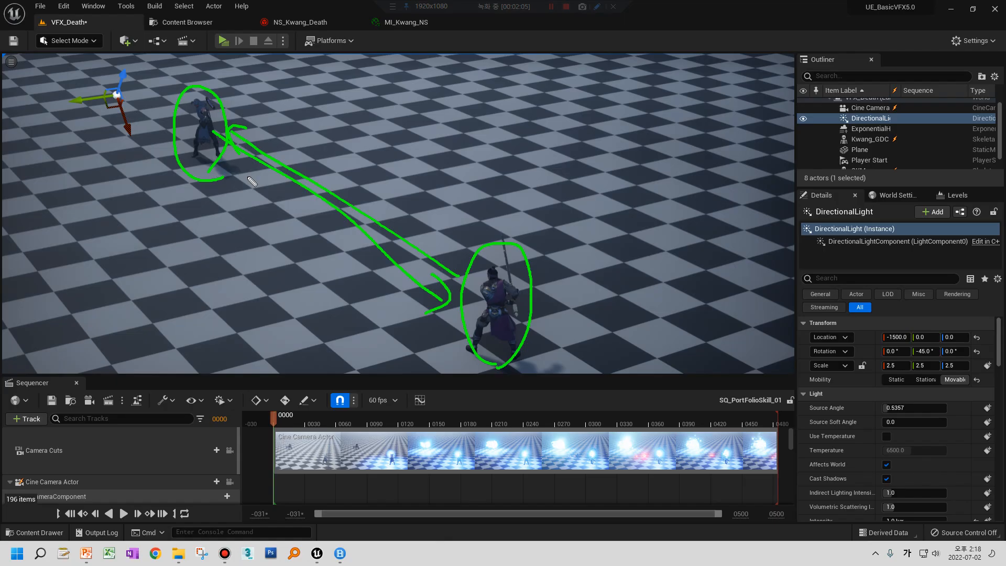
key("Escape")
right_click_drag(275, 194, 273, 188)
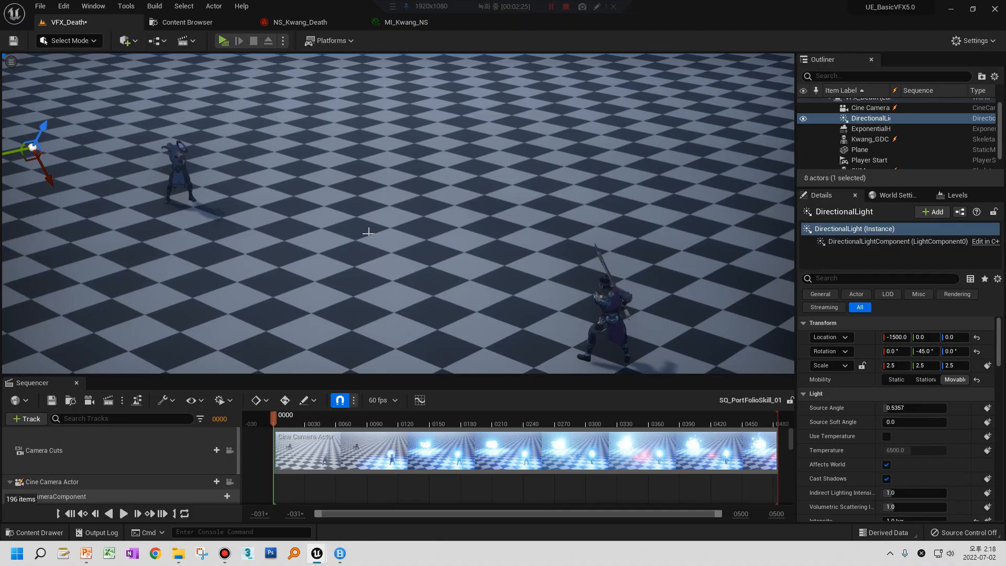
mouse_move(349, 252)
right_mouse_down()
mouse_move(369, 272)
mouse_move(346, 267)
mouse_move(348, 253)
right_mouse_up()
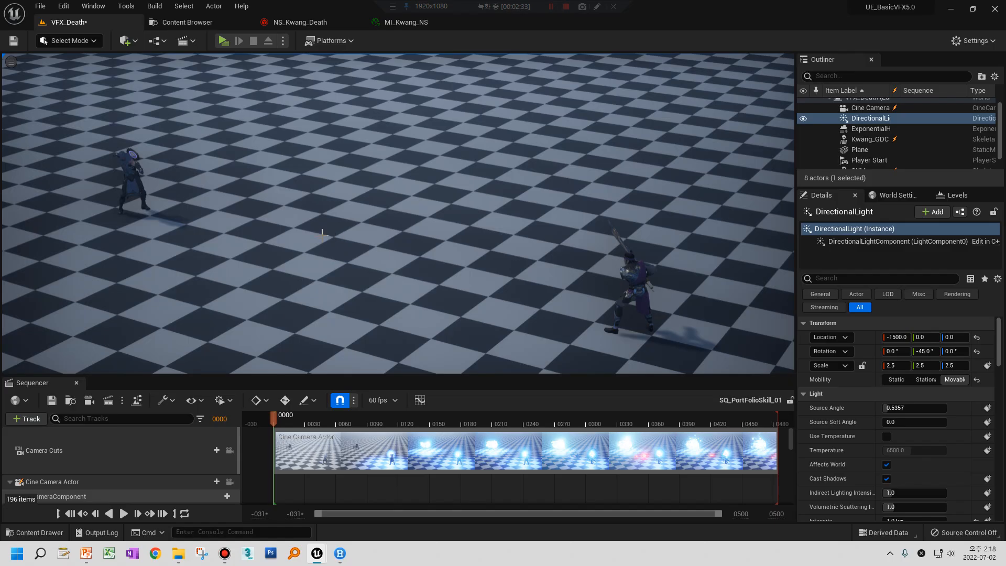
left_click(273, 420)
left_click(273, 421)
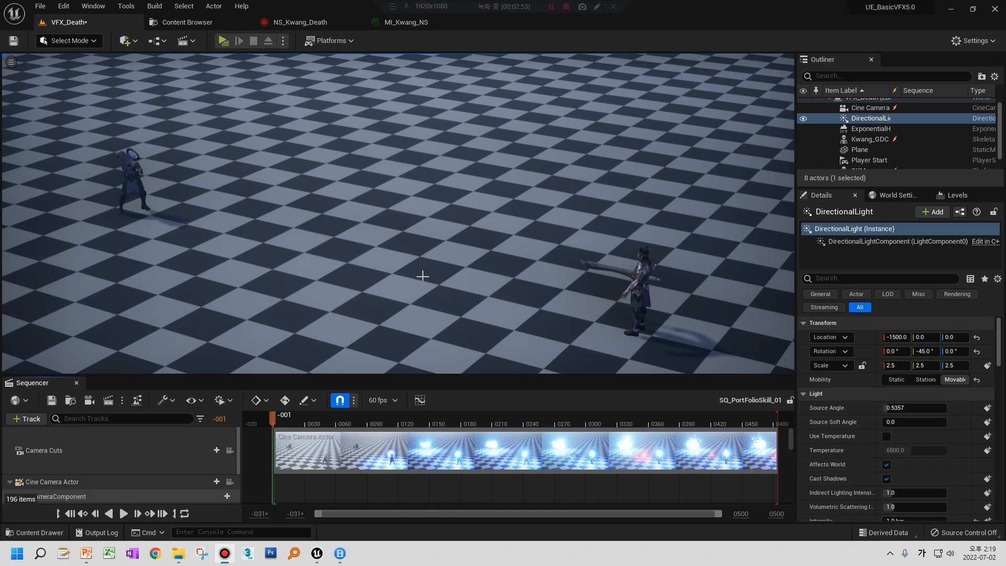
right_click_drag(390, 271, 442, 225)
key("f")
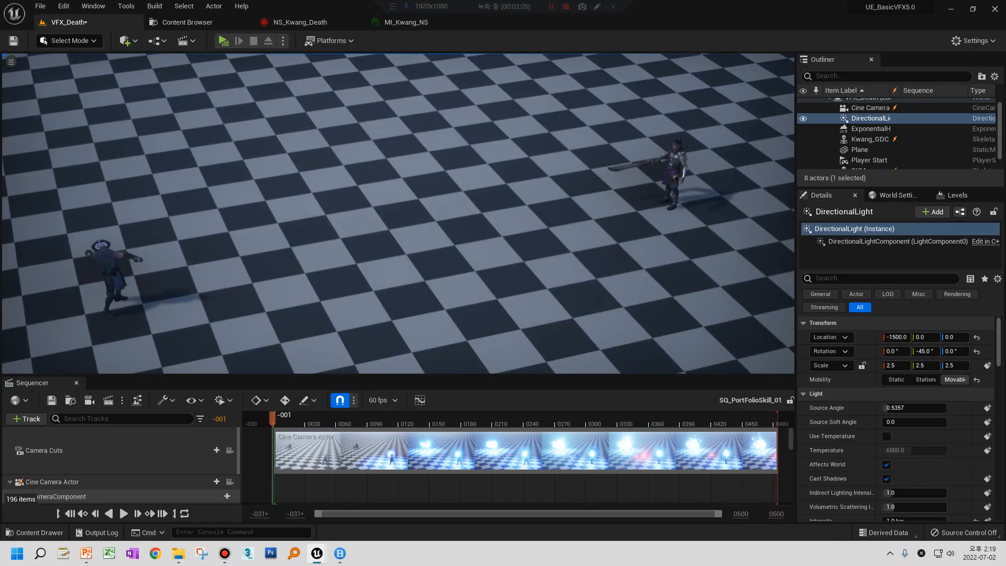
Save all modified content, including the VFX_Death level, and return to the view piloted through the Cine Camera Actor
left_click(187, 22)
left_click(107, 39)
left_click(566, 391)
left_click(65, 22)
left_click(230, 482)
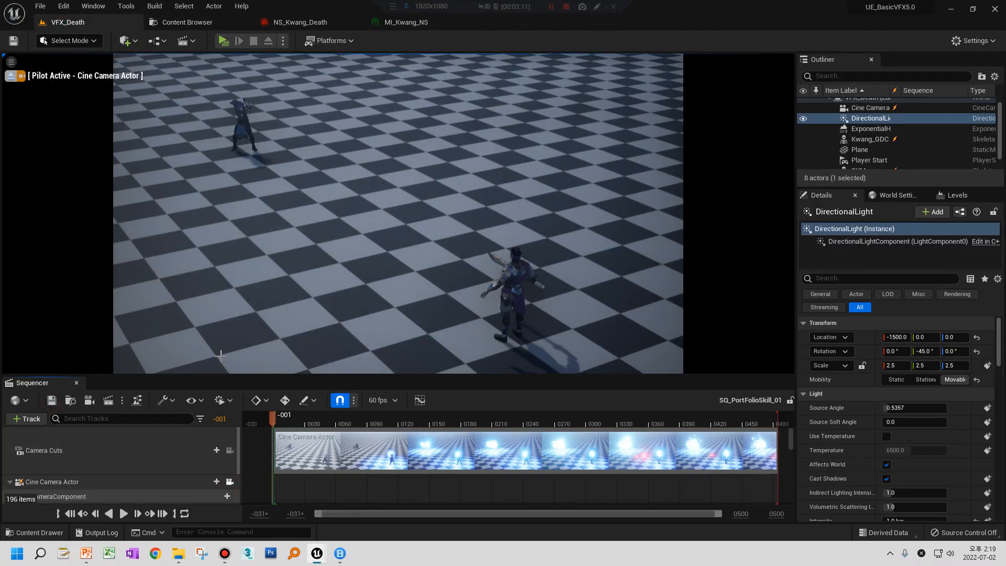
Switch to PowerPoint, look through skill layout slides 3 to 7, and review the 발사체, 검기 and 광역공격 slides in the slide show
left_click(86, 553)
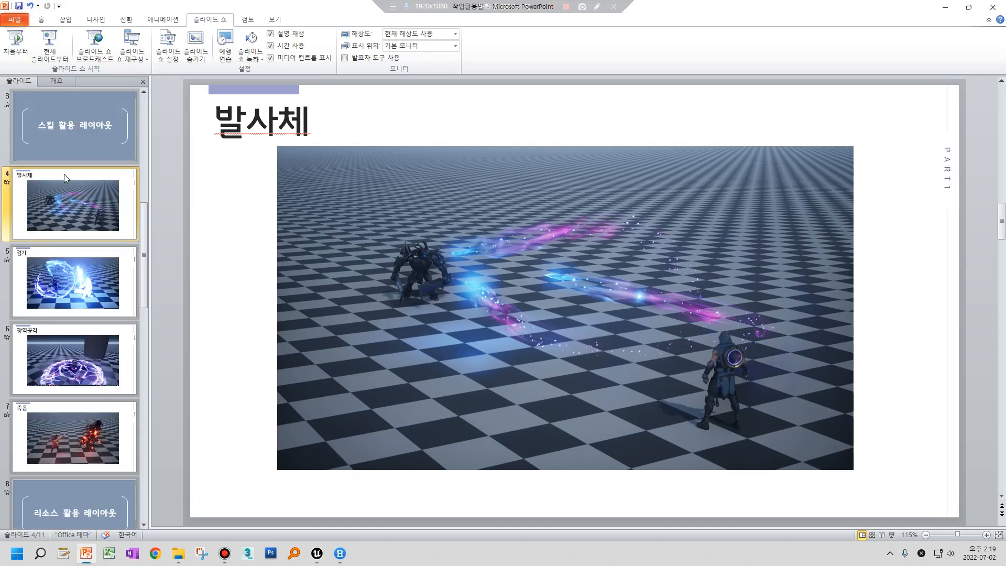
left_click(64, 148)
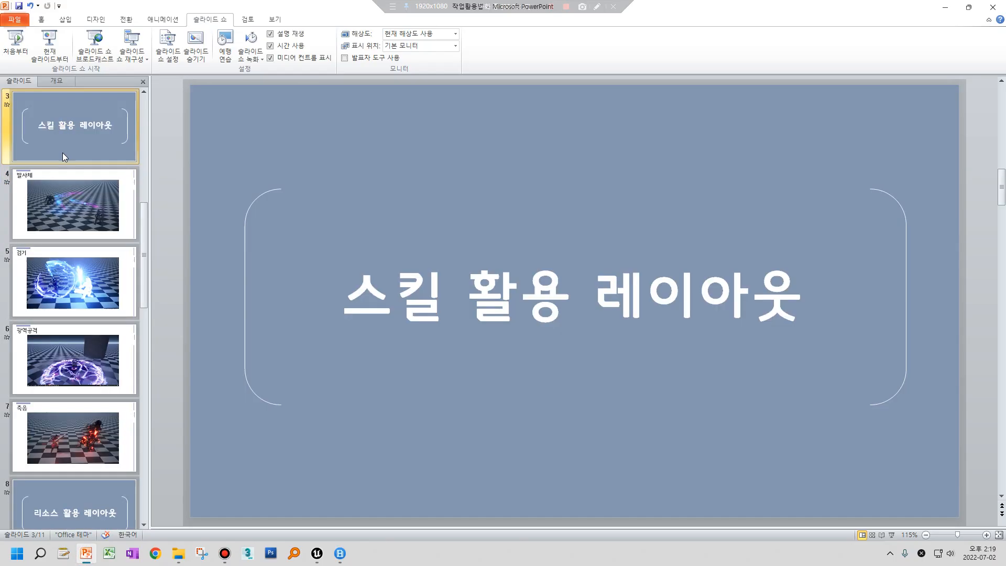
left_click(88, 219)
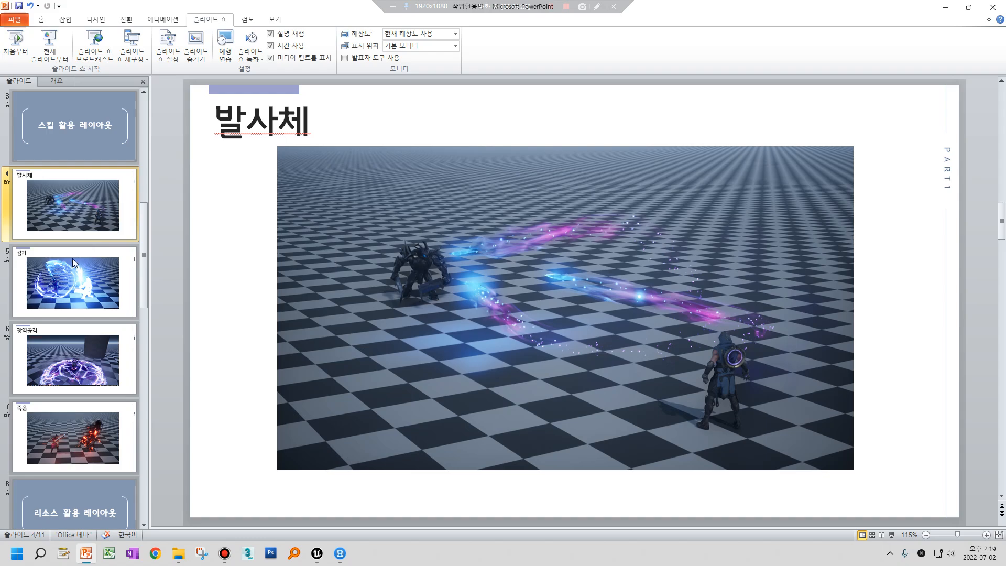
left_click(57, 279)
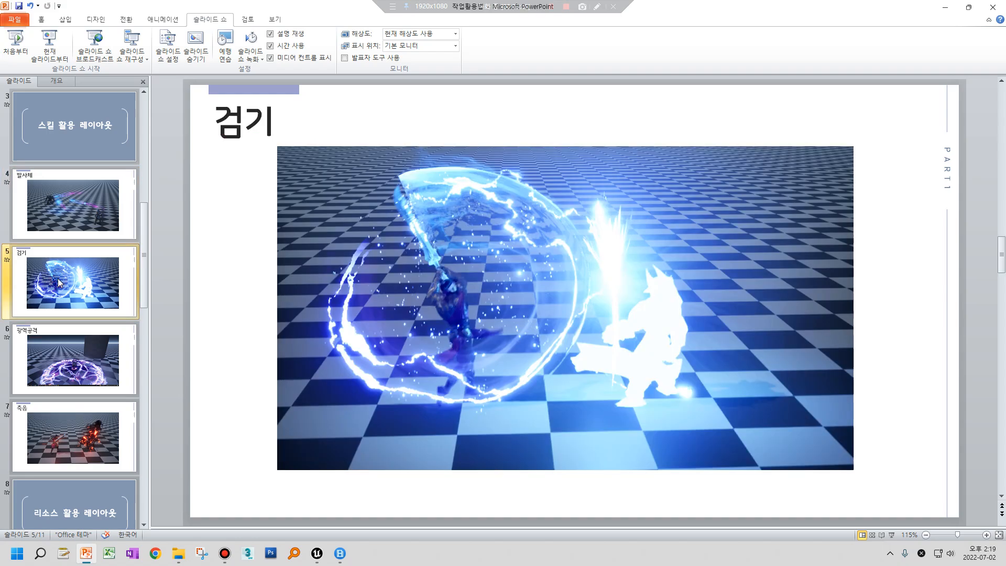
left_click(56, 346)
left_click(64, 429)
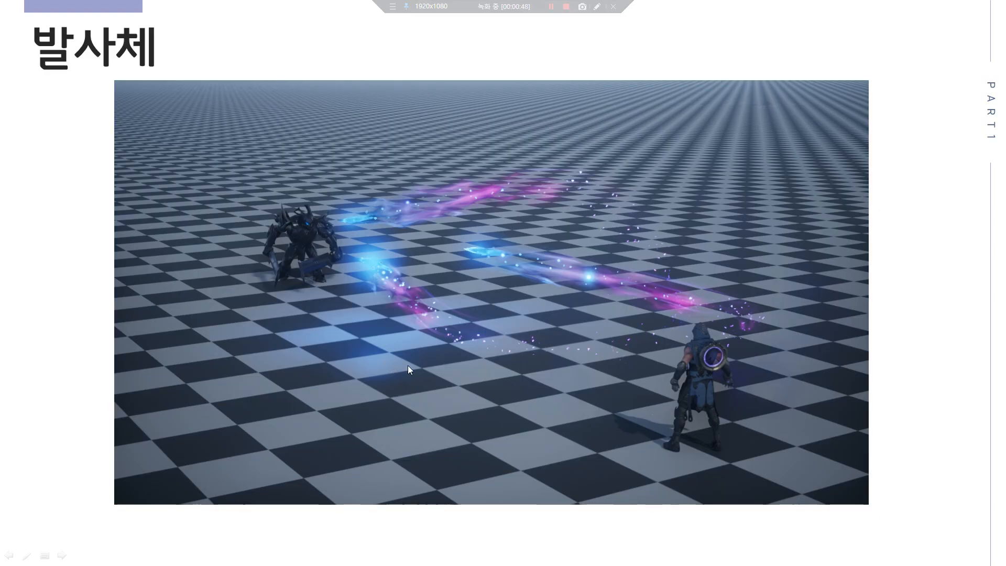
left_click(423, 357)
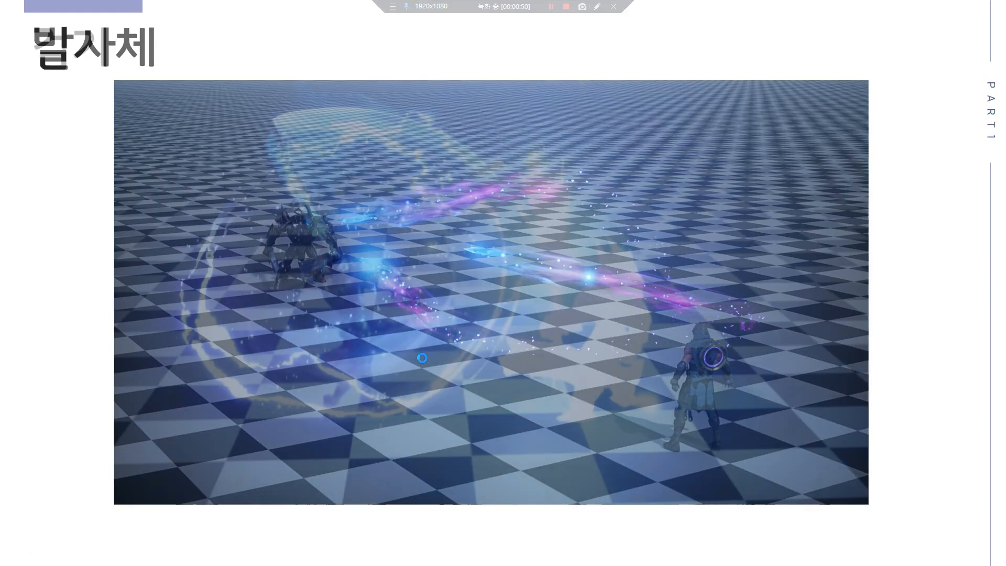
left_click(413, 350)
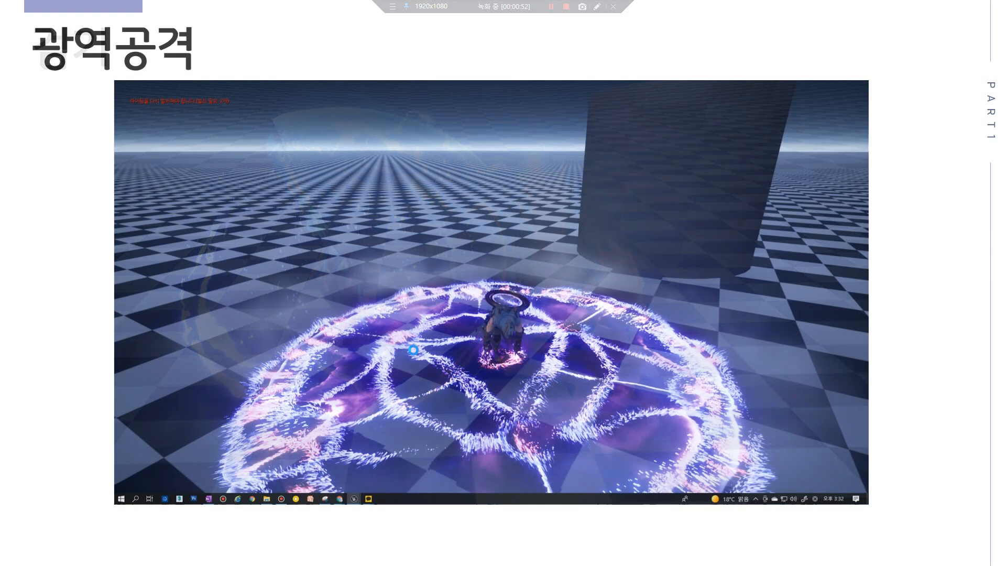
Advance past the 죽음 slide, outline the lightning arc on the 전류히트 slide, clear the outline and go to the 마법진 slide
left_click(413, 350)
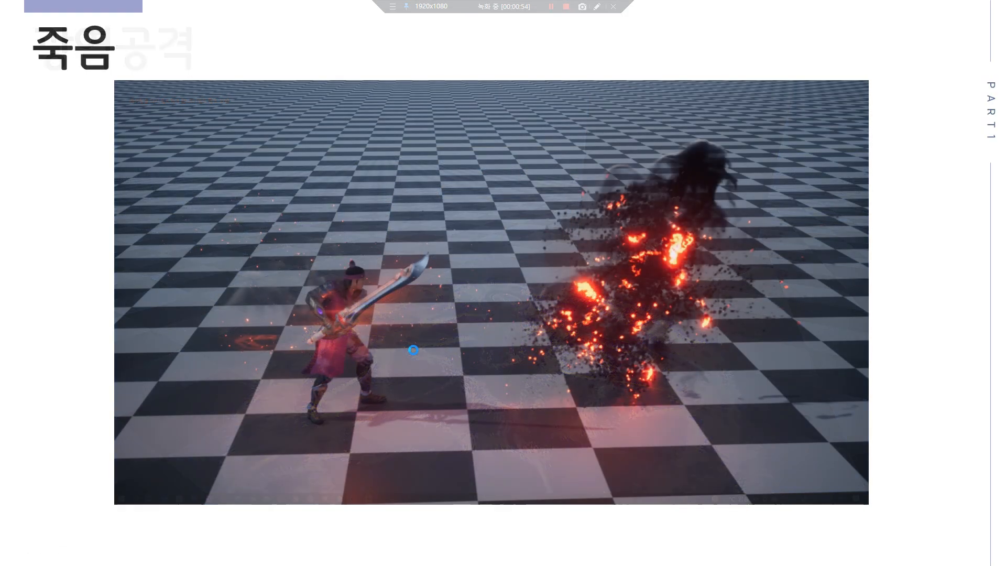
left_click(414, 350)
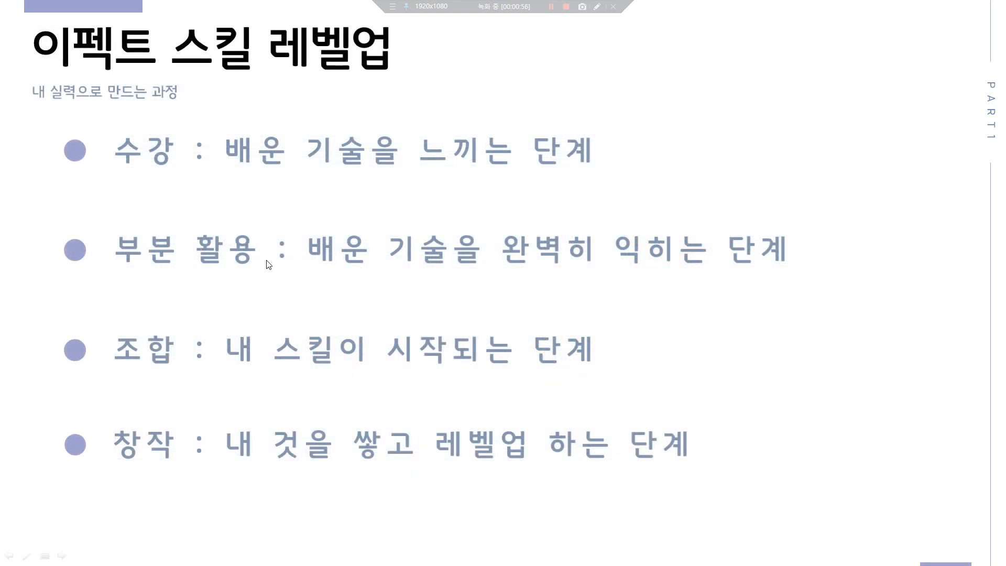
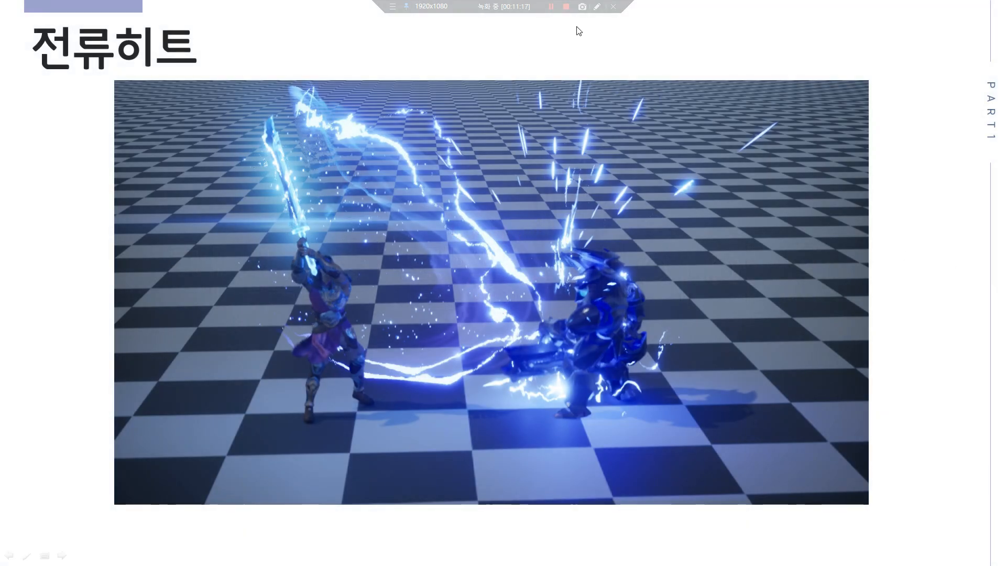
left_click(596, 7)
mouse_move(371, 410)
left_mouse_down()
mouse_move(298, 337)
mouse_move(449, 252)
mouse_move(340, 172)
mouse_move(301, 102)
mouse_move(478, 167)
mouse_move(522, 372)
mouse_move(388, 414)
left_mouse_up()
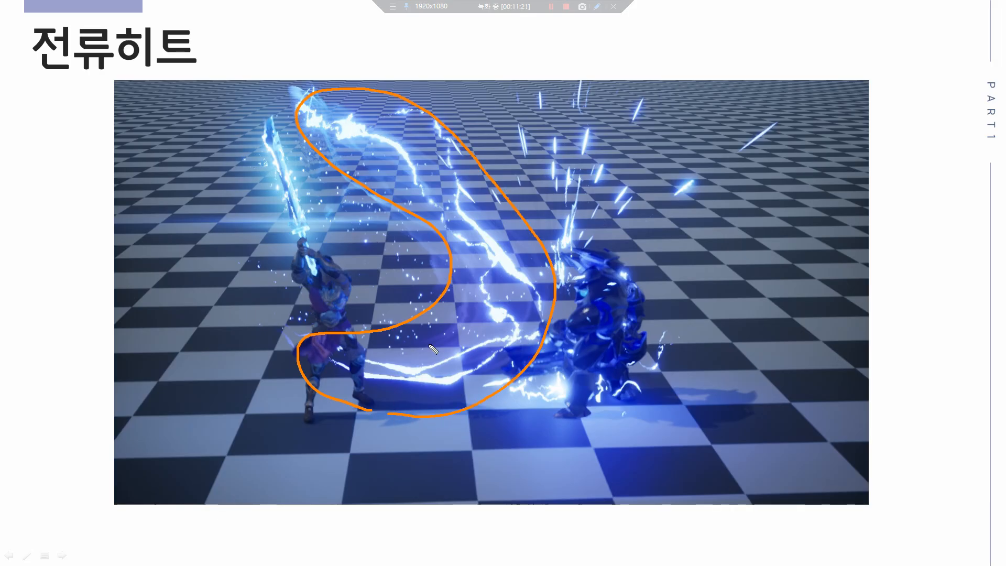
key("Escape")
left_click(542, 238)
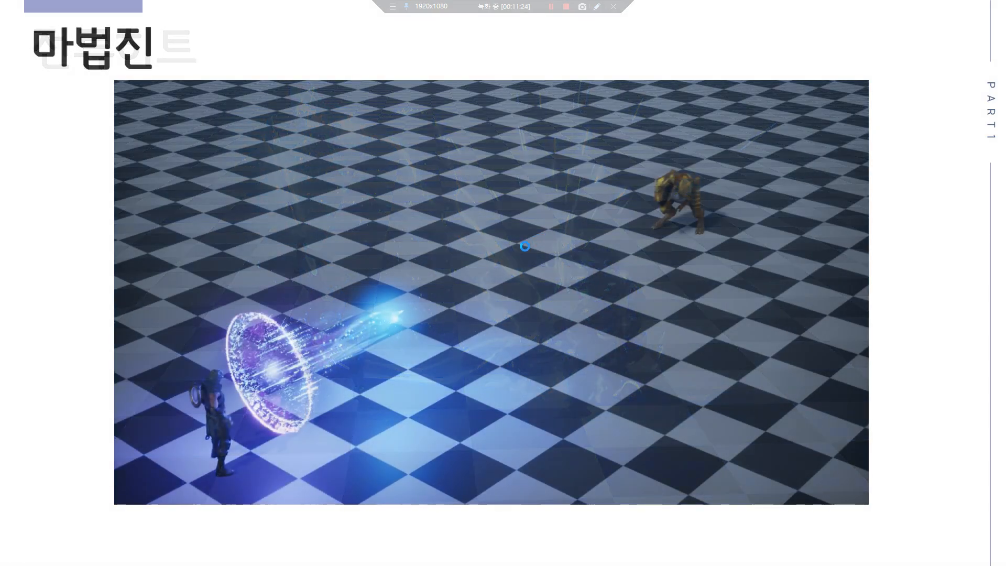
Circle the glowing magic circle on the 마법진 slide, clear the mark and advance to the 데칼 slide
left_click(597, 7)
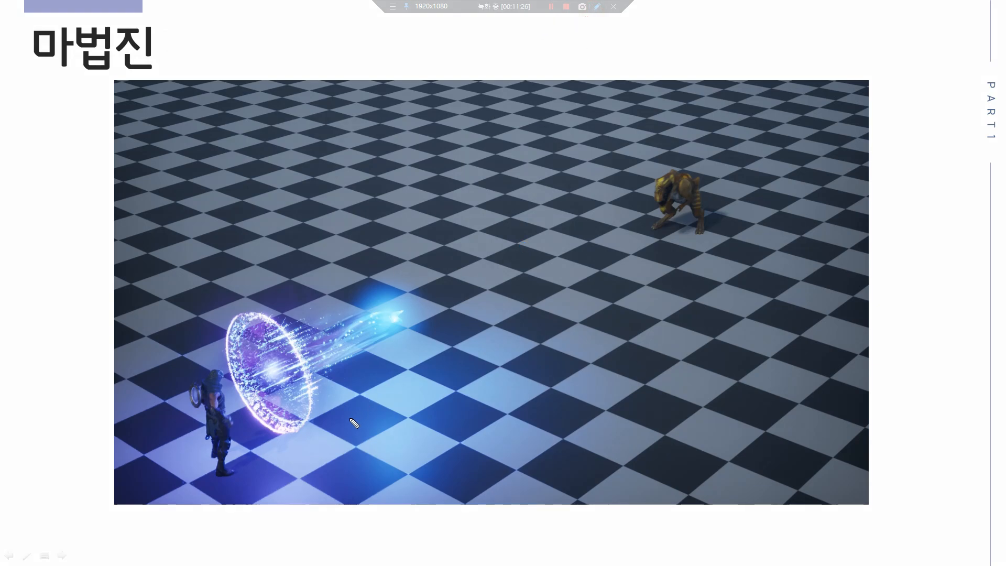
mouse_move(317, 439)
left_mouse_down()
mouse_move(246, 430)
mouse_move(210, 341)
mouse_move(277, 300)
mouse_move(333, 388)
mouse_move(313, 450)
left_mouse_up()
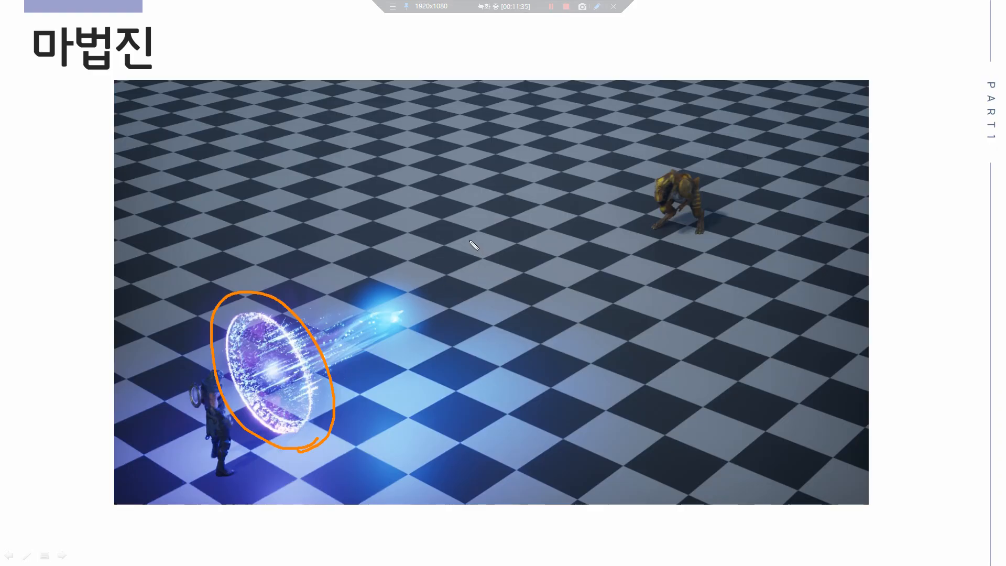
left_click(596, 7)
left_click(556, 97)
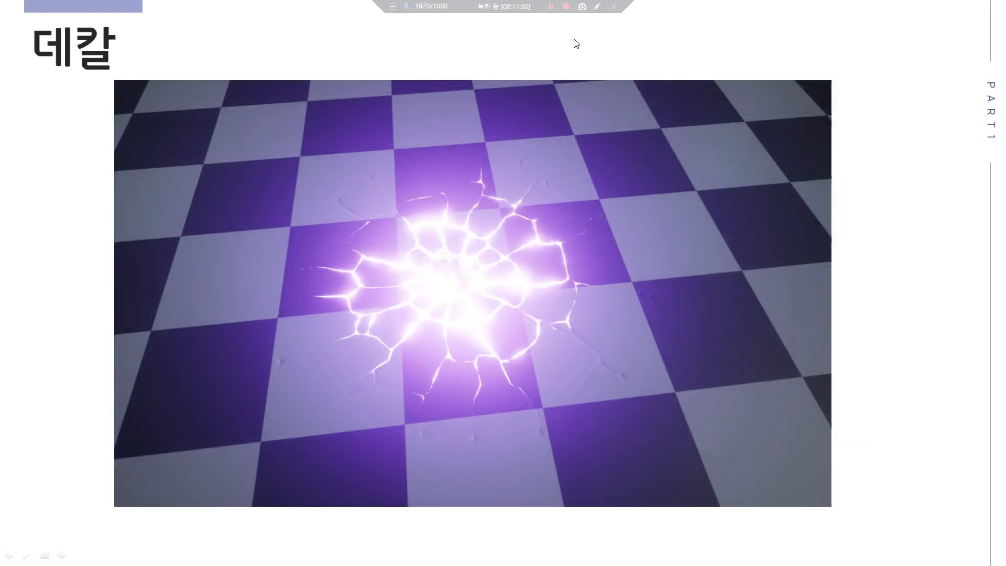
Return from the end of the slide show to the 데칼 slide, circle the glowing cracked decal and clear the mark
left_click(379, 438)
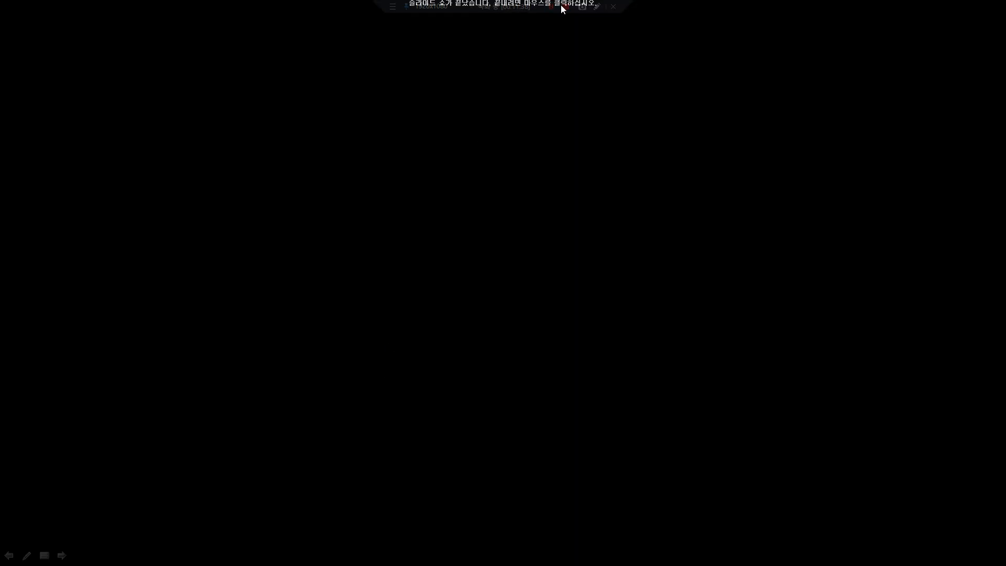
key("Left")
left_click(597, 7)
mouse_move(583, 417)
left_mouse_down()
mouse_move(519, 445)
mouse_move(353, 184)
mouse_move(681, 294)
mouse_move(538, 428)
left_mouse_up()
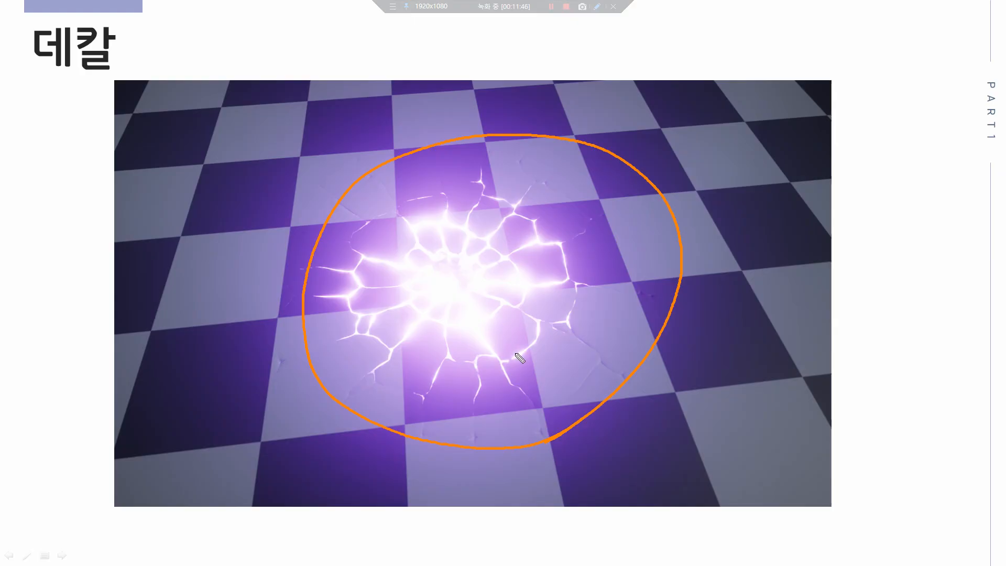
key("Escape")
Flip between the 데칼, 마법진 and 전류히트 slides to compare their effect layouts
key("Right")
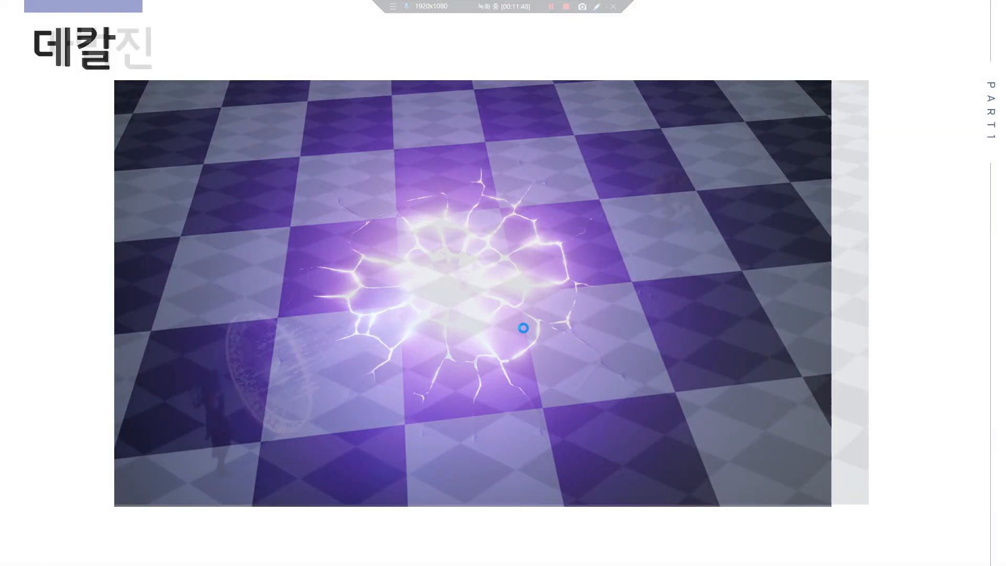
left_click(523, 328)
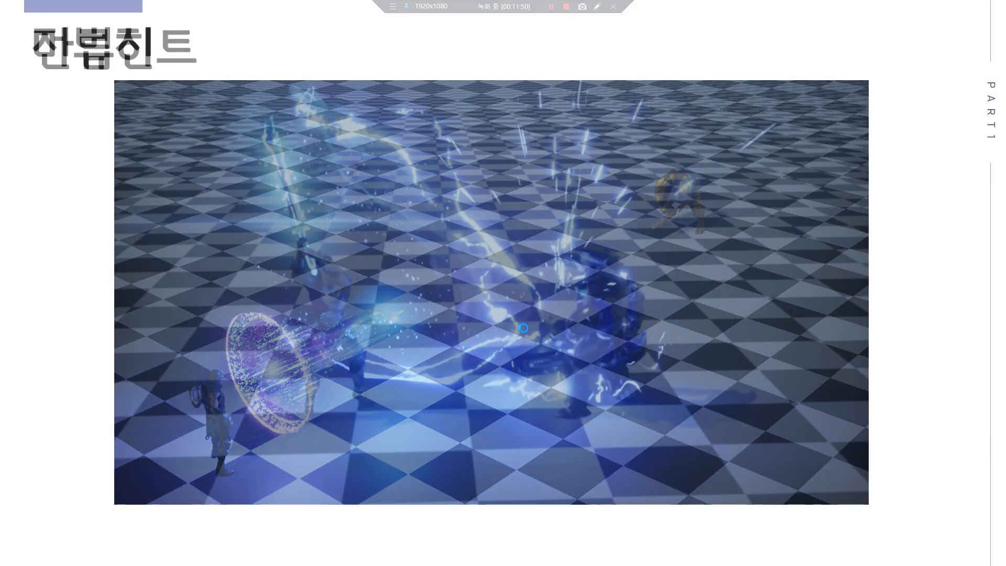
key("Left")
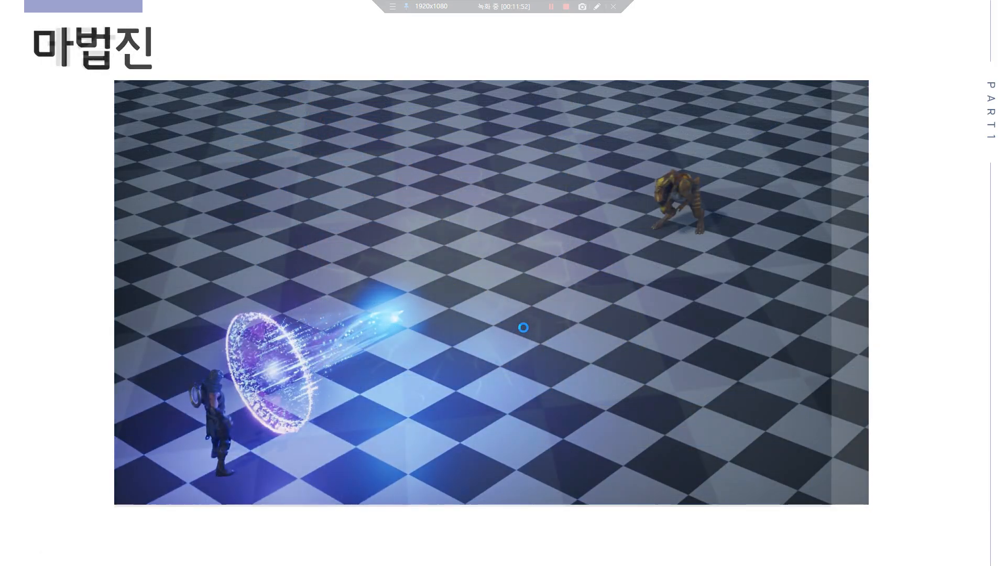
key("Left")
Sketch an ellipse above the 데칼 image with lightning and an arrow striking down onto the decal, and clear the drawing
left_click(597, 6)
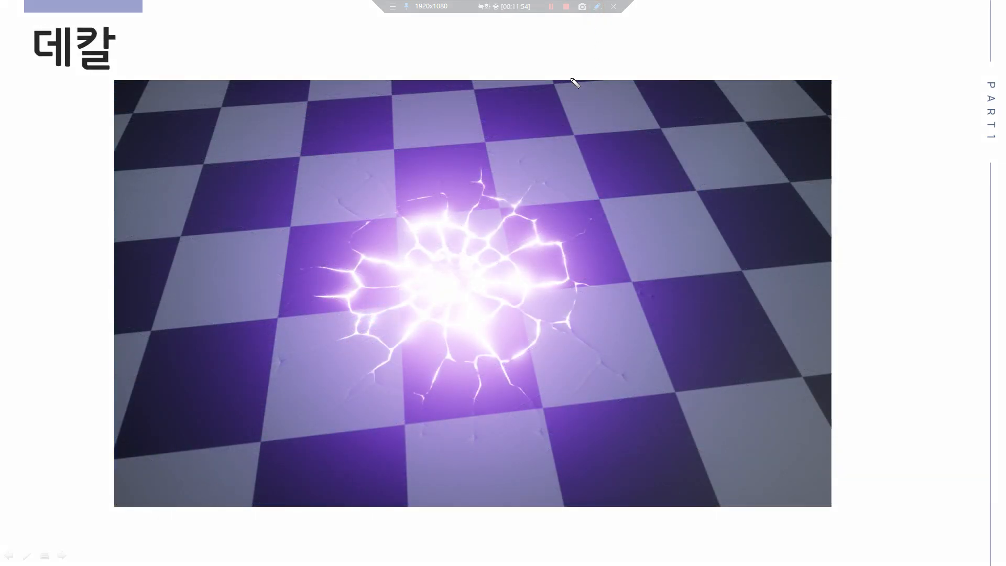
mouse_move(486, 65)
left_mouse_down()
mouse_move(454, 153)
mouse_move(492, 180)
mouse_move(448, 267)
left_mouse_up()
key("Escape")
left_click(596, 8)
mouse_move(521, 63)
left_mouse_down()
mouse_move(416, 46)
mouse_move(579, 47)
mouse_move(490, 63)
mouse_move(498, 51)
mouse_move(461, 139)
left_mouse_up()
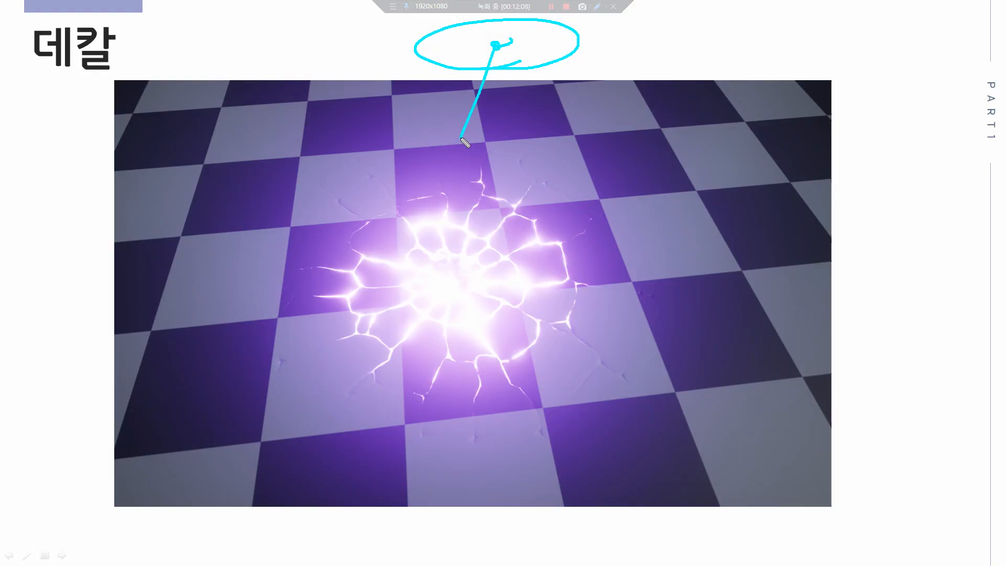
left_click_drag(482, 217, 454, 292)
mouse_move(493, 58)
left_mouse_down()
mouse_move(471, 111)
mouse_move(504, 166)
left_mouse_up()
left_click_drag(474, 250, 464, 287)
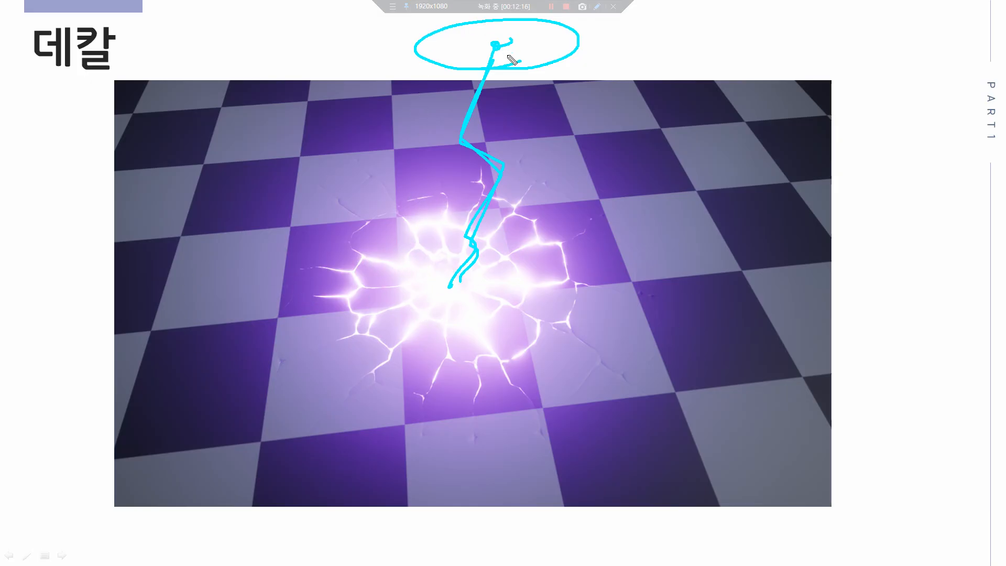
left_click_drag(532, 81, 539, 282)
left_click_drag(523, 240, 563, 255)
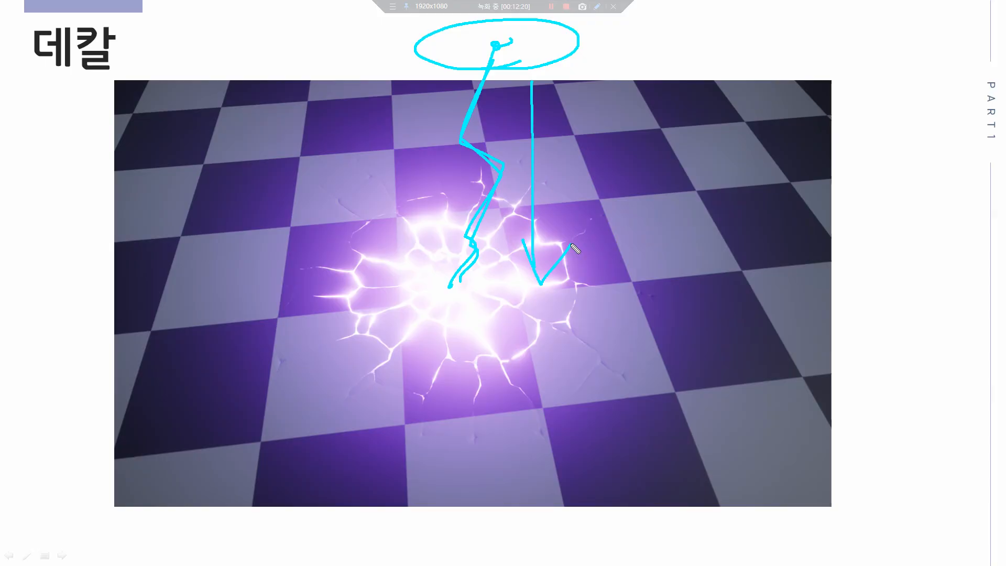
key("Escape")
Go back to the 이펙트 스킬 레벨업 resource slide, mark it by the MATERIAL column, and advance to the learning stages slide
left_click(492, 263)
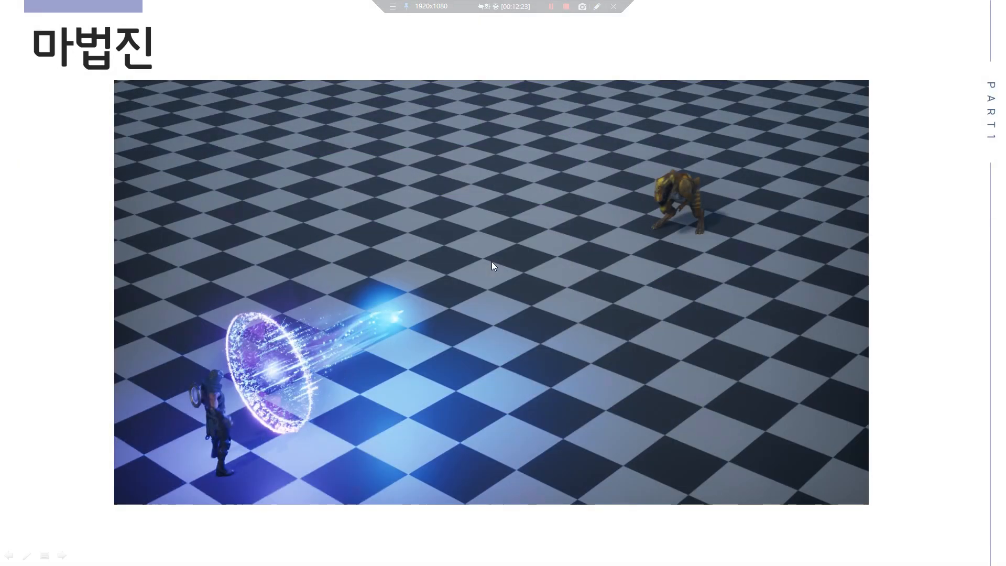
left_click(491, 262)
left_click(492, 262)
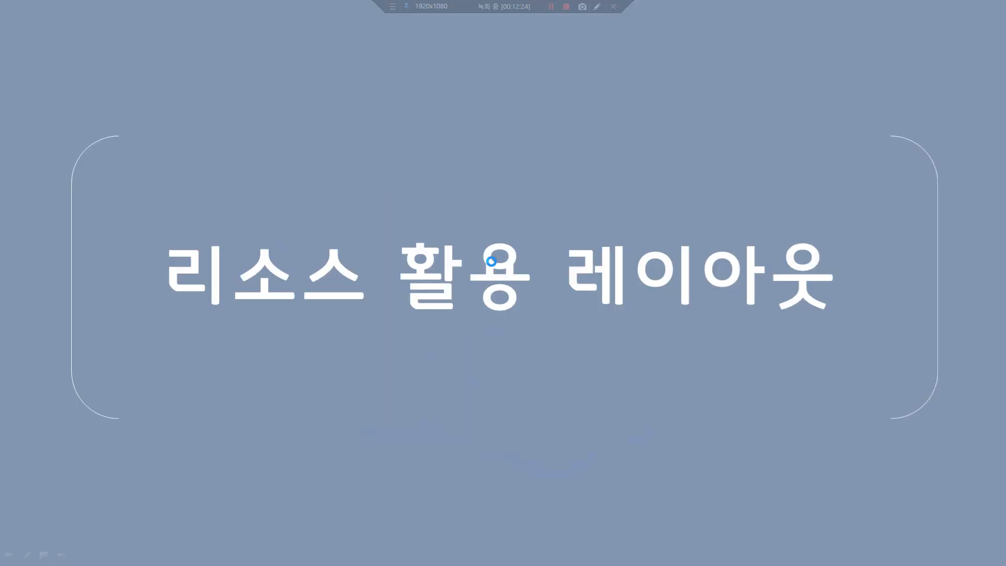
left_click(492, 262)
left_click(597, 7)
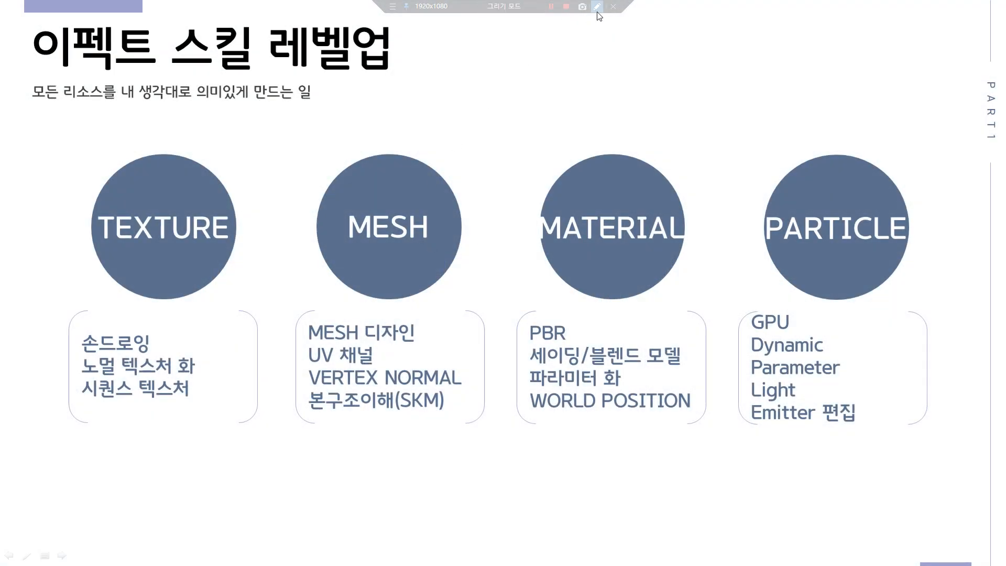
mouse_move(600, 129)
left_mouse_down()
mouse_move(723, 303)
mouse_move(586, 371)
mouse_move(628, 369)
left_mouse_up()
key("Right")
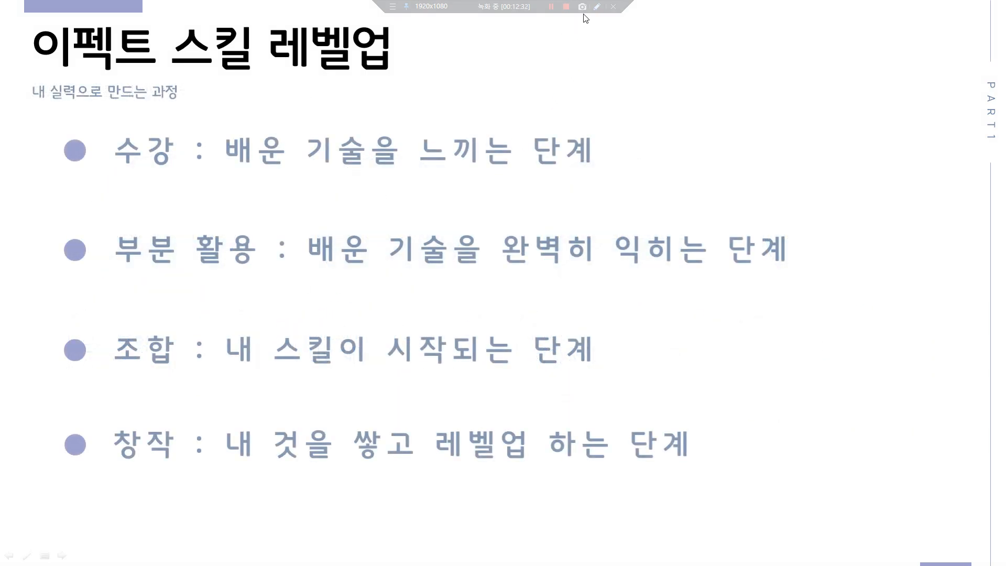
Circle 부분 활용 and the 조합 line, draw three arrows and plus signs linking them, and erase the annotations
left_click(596, 6)
mouse_move(76, 383)
left_mouse_down()
mouse_move(292, 384)
mouse_move(667, 337)
mouse_move(188, 285)
mouse_move(37, 355)
mouse_move(111, 395)
mouse_move(212, 392)
left_mouse_up()
mouse_move(188, 272)
left_mouse_down()
mouse_move(133, 278)
mouse_move(221, 231)
mouse_move(226, 283)
mouse_move(193, 273)
mouse_move(194, 317)
mouse_move(199, 308)
left_mouse_up()
mouse_move(225, 270)
left_mouse_down()
mouse_move(237, 327)
mouse_move(243, 312)
left_mouse_up()
mouse_move(251, 275)
left_mouse_down()
mouse_move(258, 321)
mouse_move(271, 302)
left_mouse_up()
mouse_move(183, 329)
left_mouse_down()
mouse_move(203, 331)
mouse_move(197, 340)
left_mouse_up()
left_click_drag(204, 336, 262, 336)
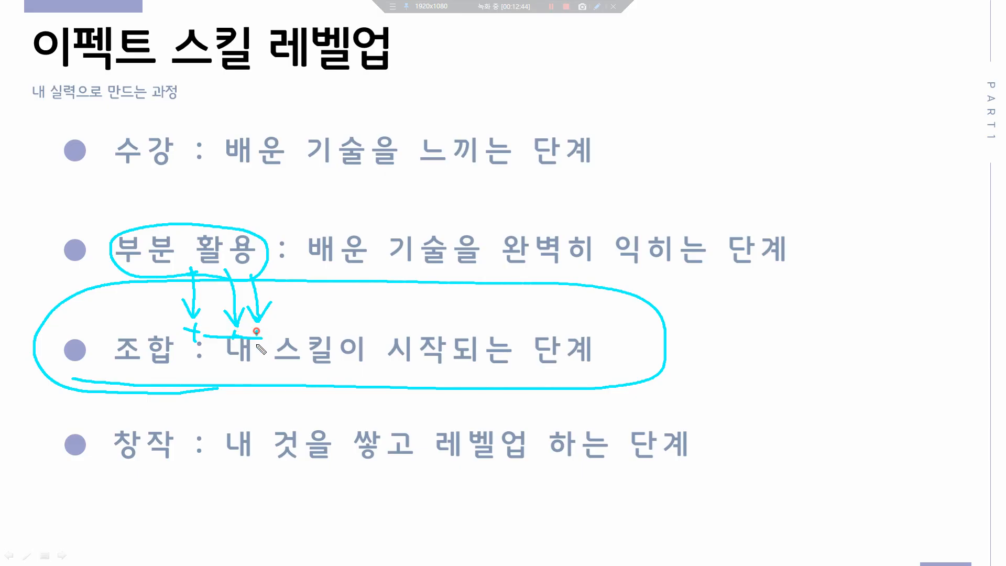
mouse_move(117, 371)
left_mouse_down()
mouse_move(466, 375)
mouse_move(555, 317)
mouse_move(120, 322)
mouse_move(124, 371)
left_mouse_up()
key("e")
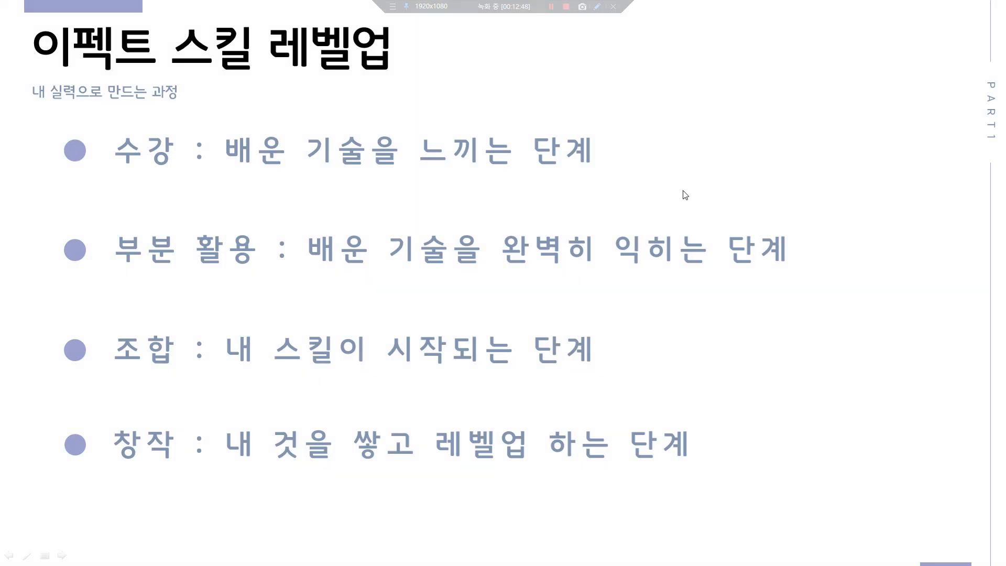
End the slide show, switch back to Unreal Editor and scrub SQ_PortFolioSkill_01 between frames 0 and 141, finishing at frame -008
key("Escape")
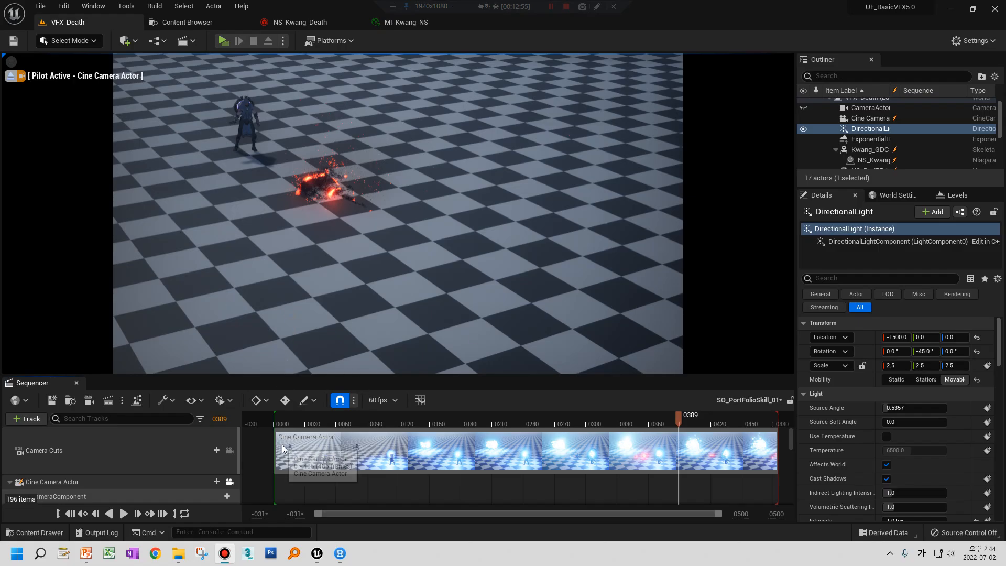
left_click(273, 418)
left_click_drag(272, 416, 421, 428)
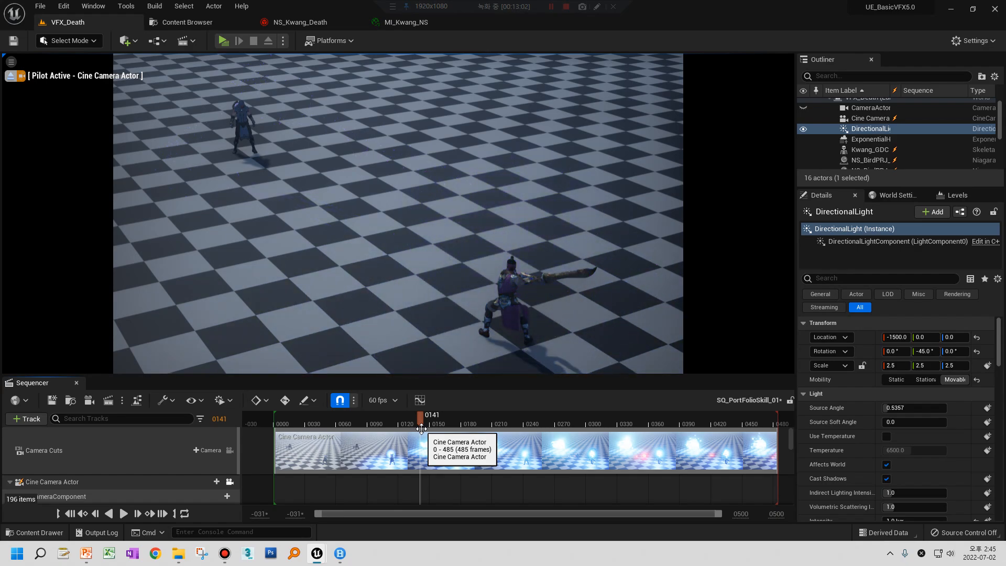
left_click_drag(421, 428, 404, 416)
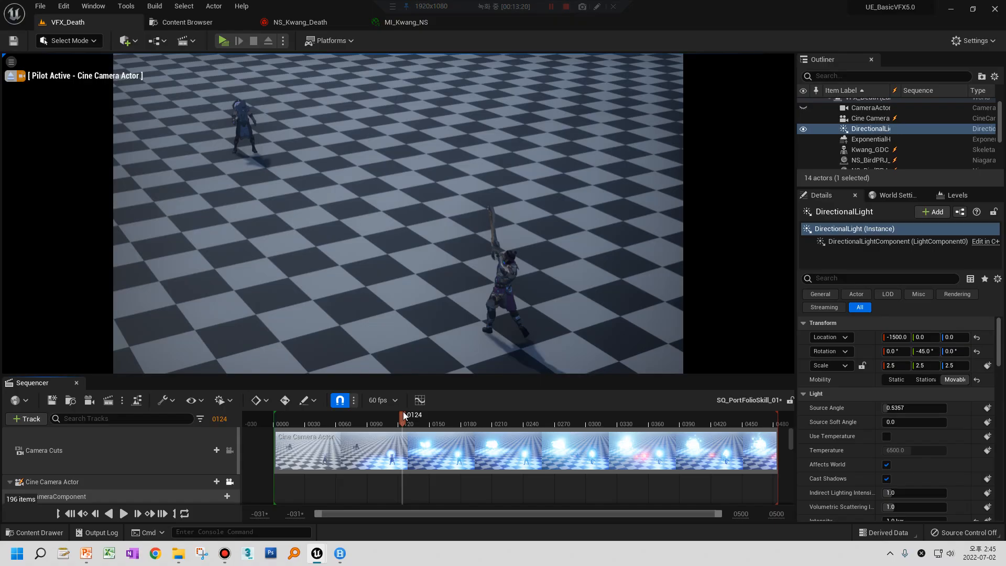
left_click(283, 422)
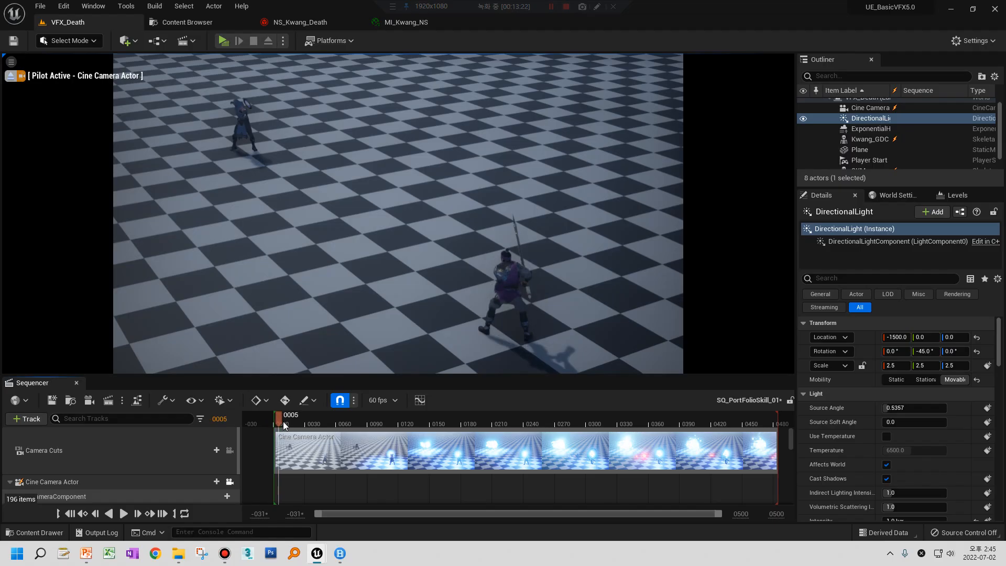
mouse_move(282, 421)
left_mouse_down()
mouse_move(732, 420)
mouse_move(265, 423)
left_mouse_up()
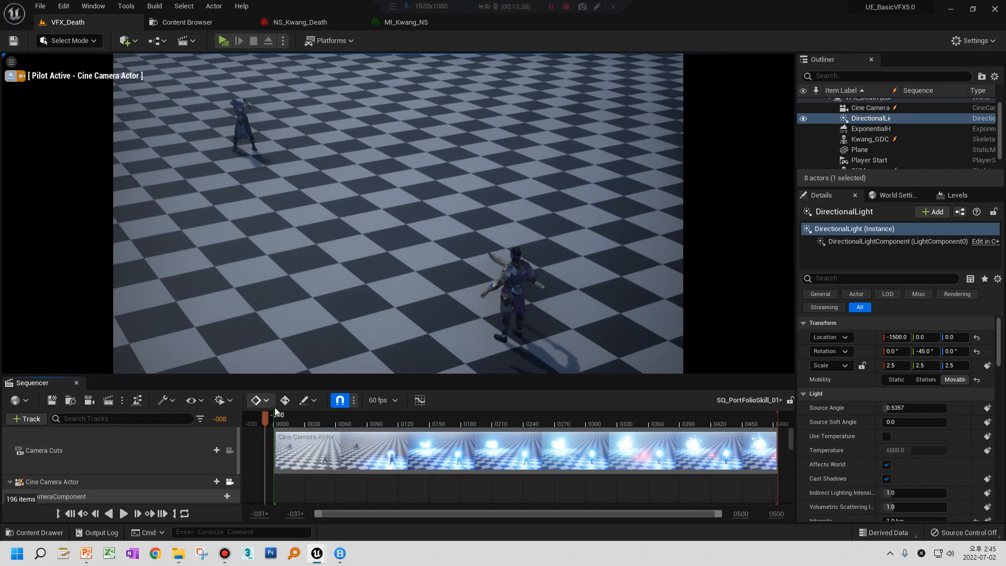
Save the SQ_PortFolioSkill_01 sequence and play it in the full-screen viewport
left_click(52, 401)
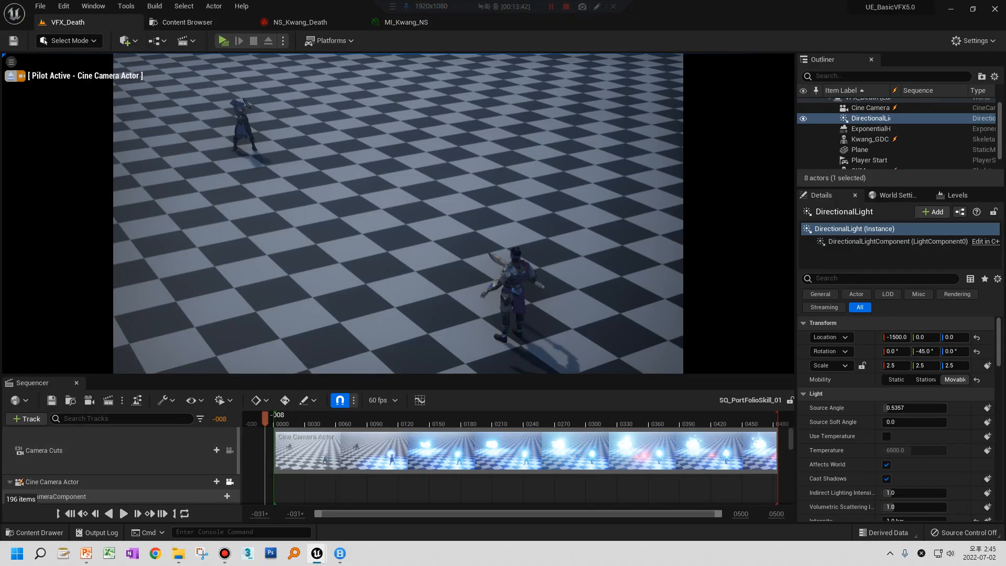
key("F11")
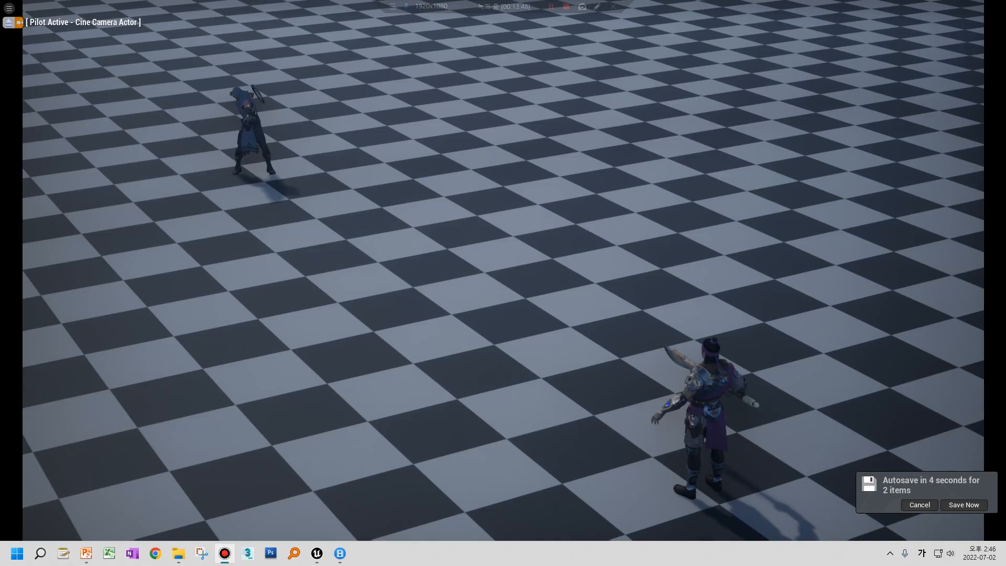
key("space")
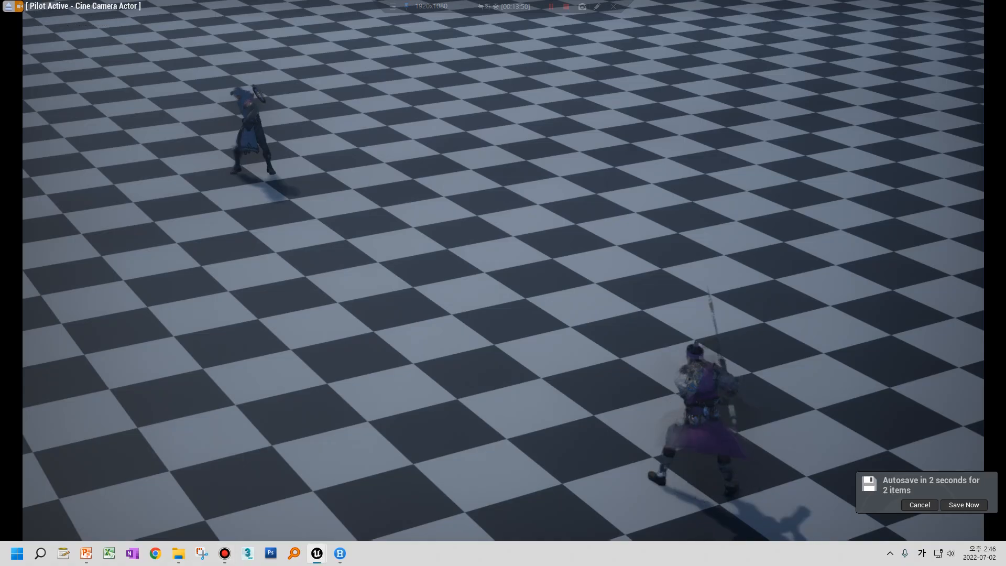